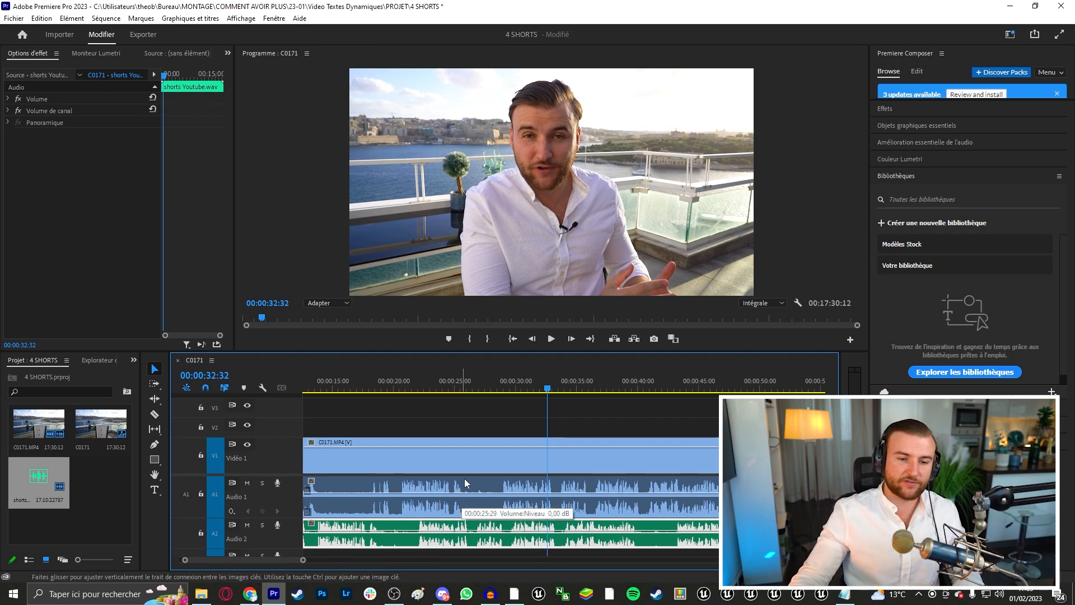
Synchronize the C0171.MP4 clip with the separate shorts Youtube.wav recording, using Audio as the synchronization point and track channel 1.
left_click(435, 446)
left_click(435, 526)
left_click_drag(493, 421, 303, 532)
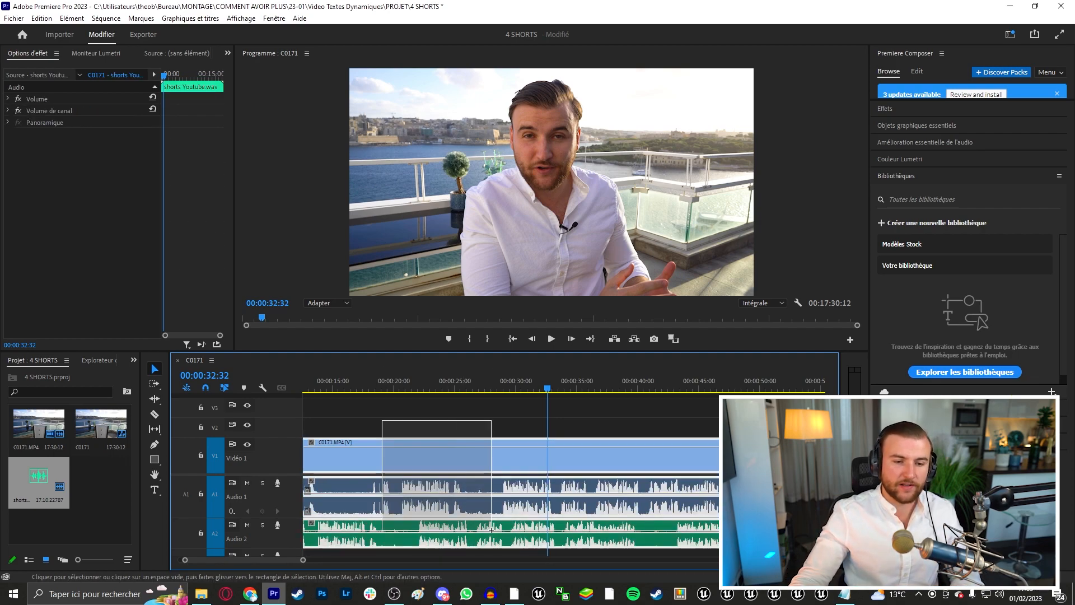
right_click(477, 454)
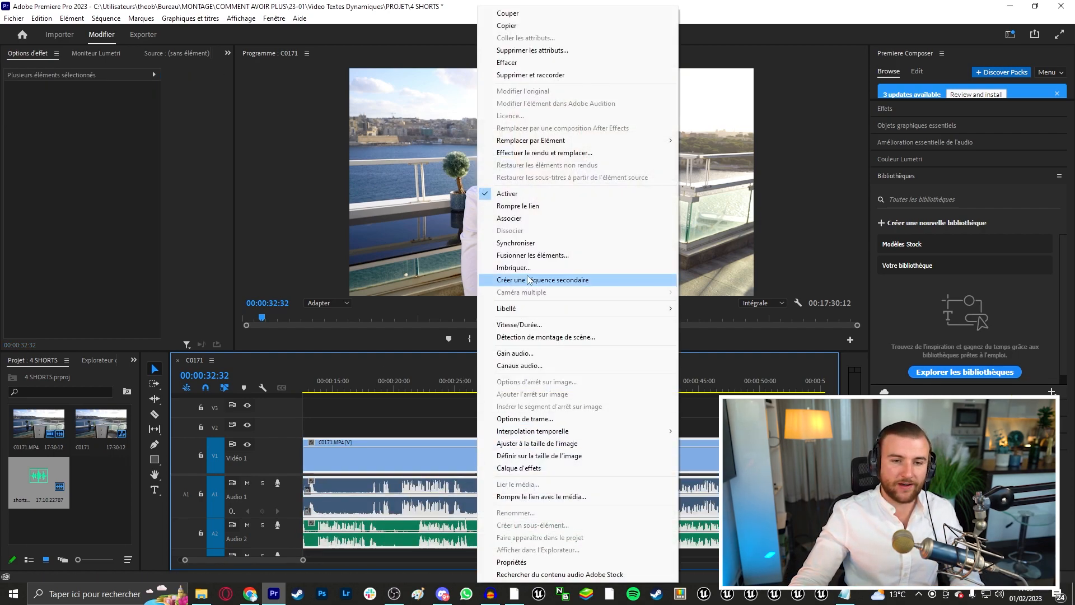
left_click(532, 243)
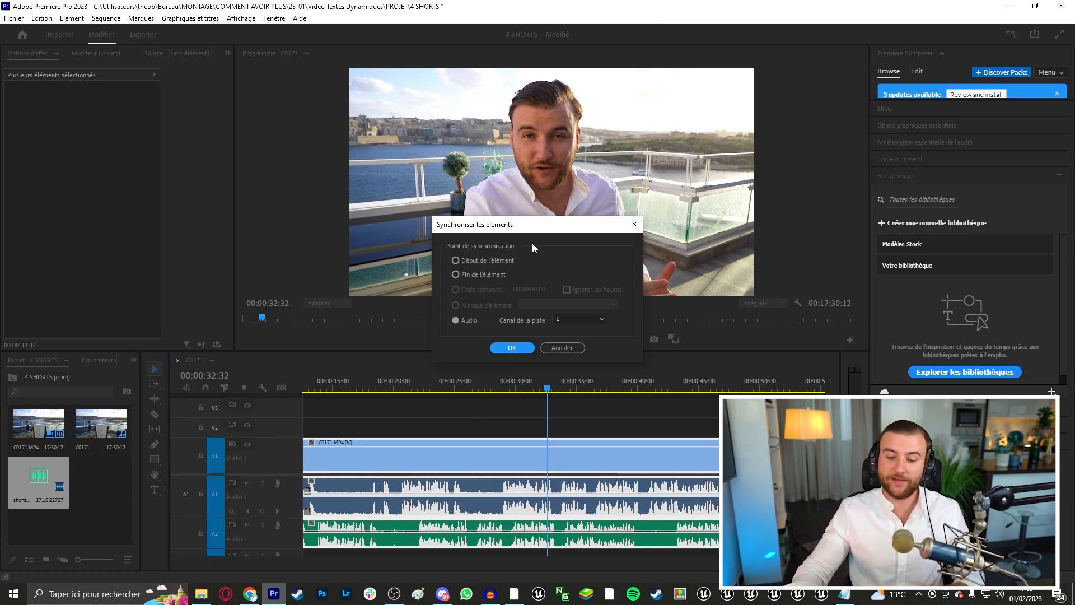
key("Return")
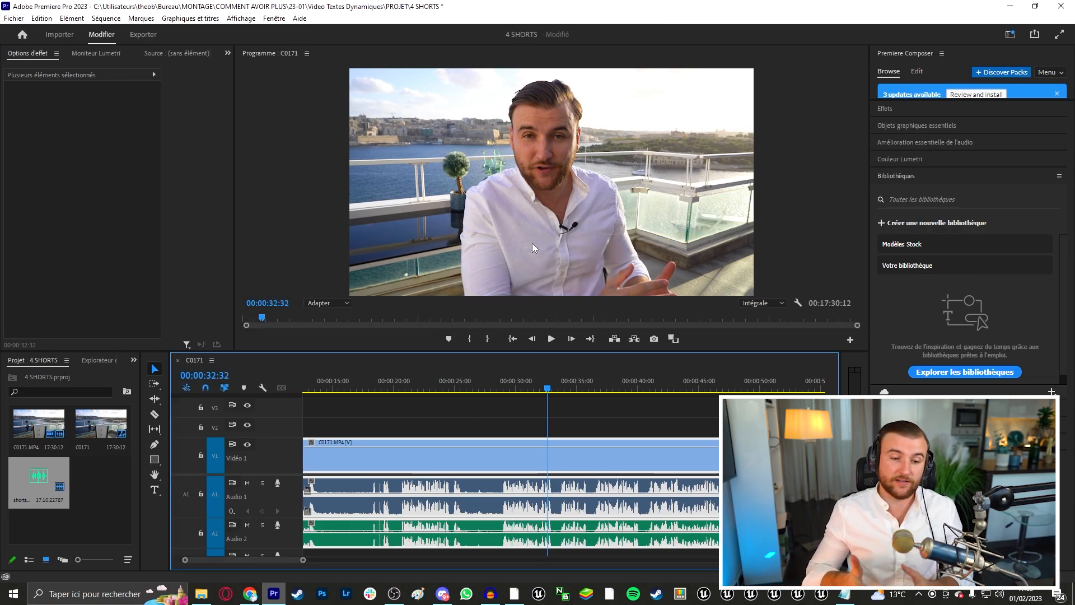
Examine how the camera audio waveform lines up with the separate recording's waveform in the timeline.
left_click(518, 427)
scroll(514, 488, "up", 2)
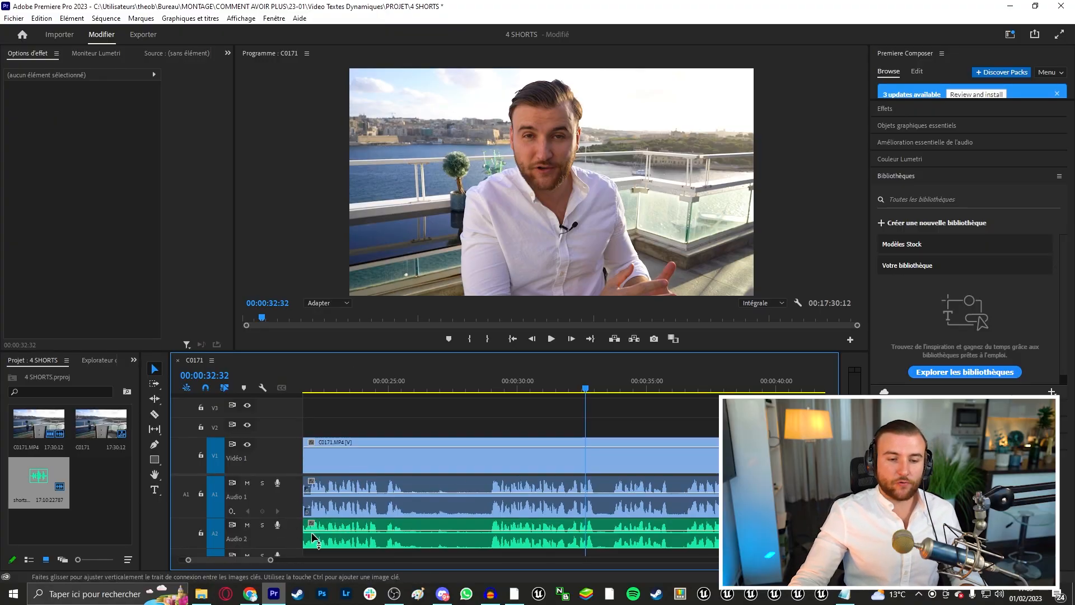
scroll(287, 536, "up", 1)
scroll(294, 485, "down", 3)
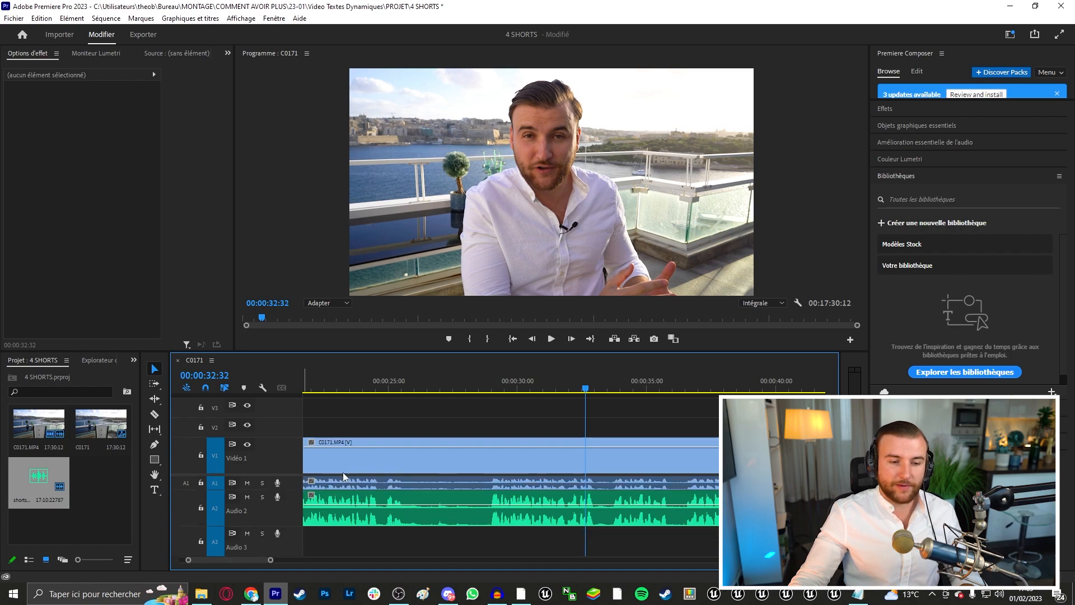
scroll(301, 482, "up", 3)
left_click(384, 489)
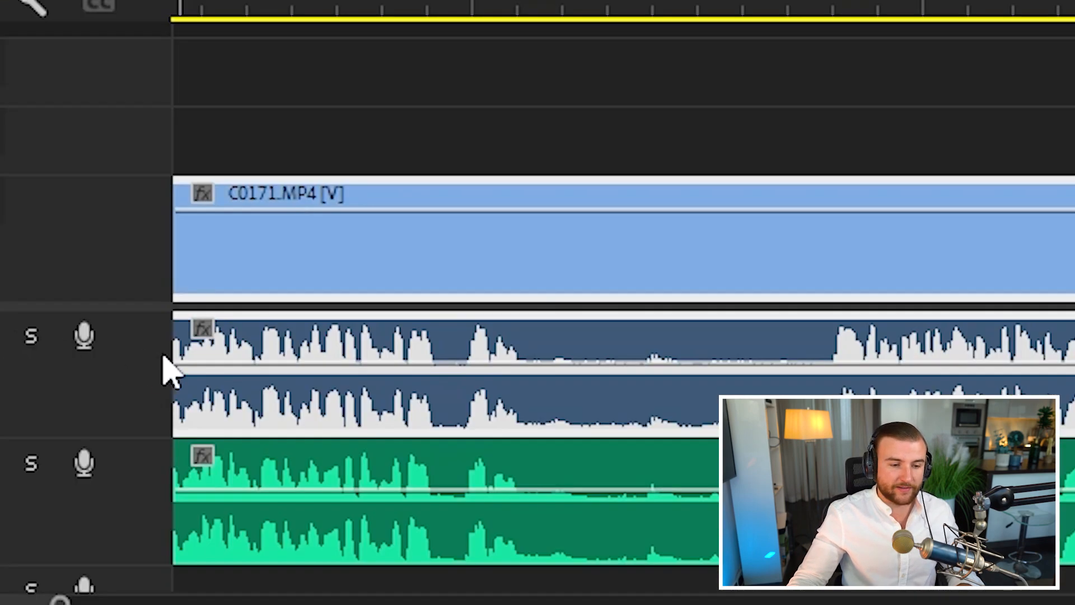
scroll(289, 490, "down", 3)
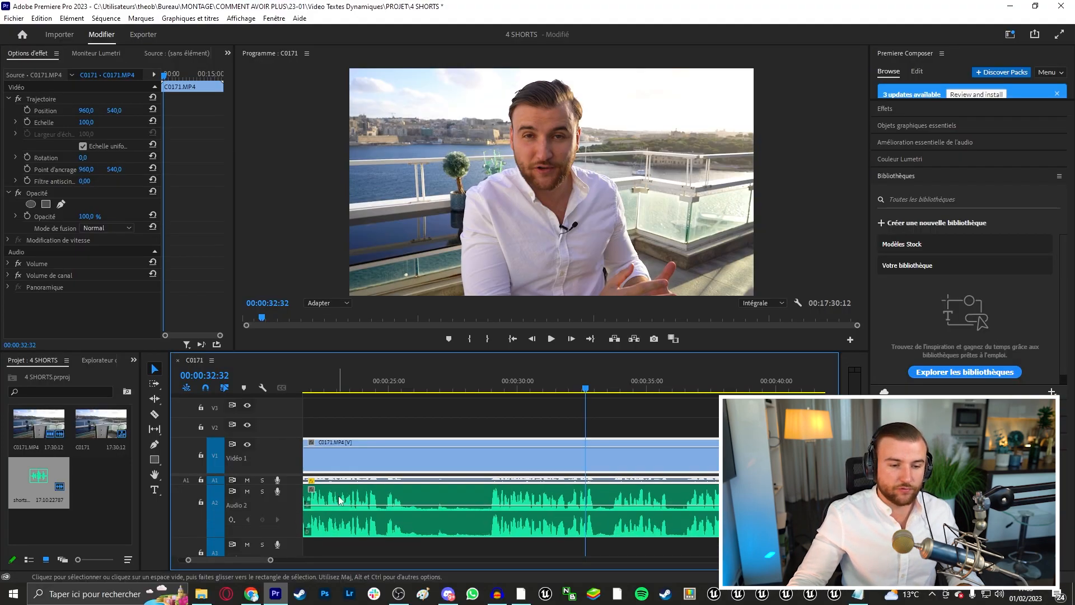
left_click(306, 388)
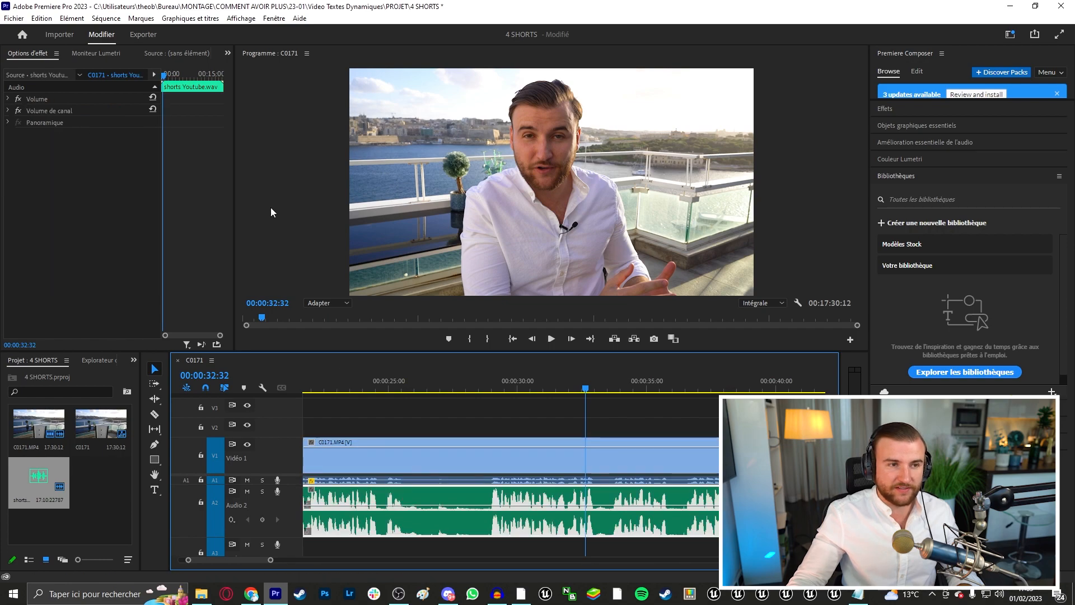
Create a transcription of sequence C0171 with Français as the language, without separating speakers and using the mixed audio.
left_click(226, 54)
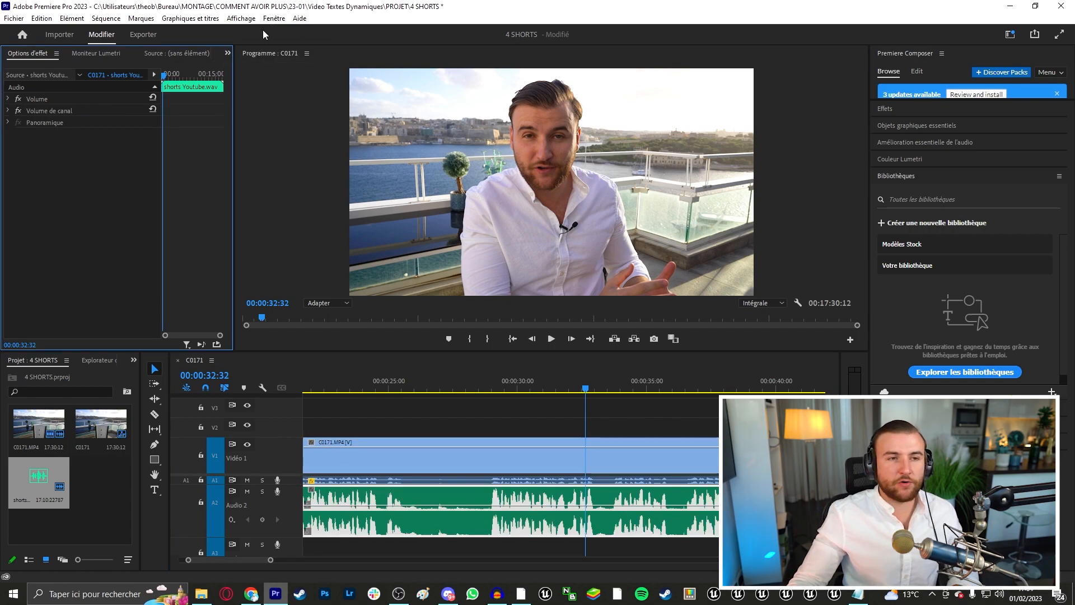
left_click(274, 17)
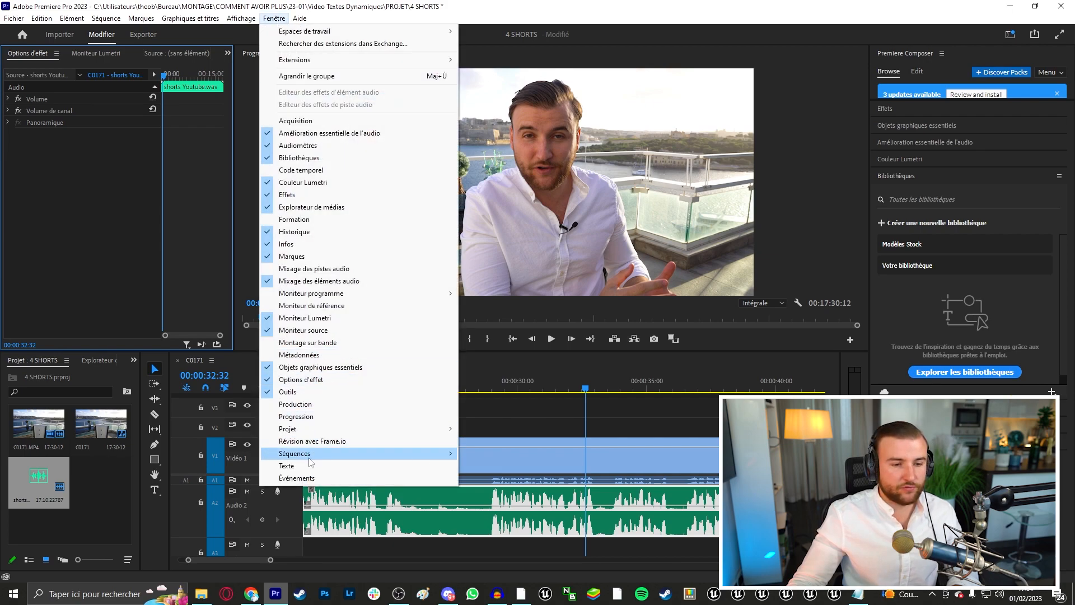
left_click(289, 466)
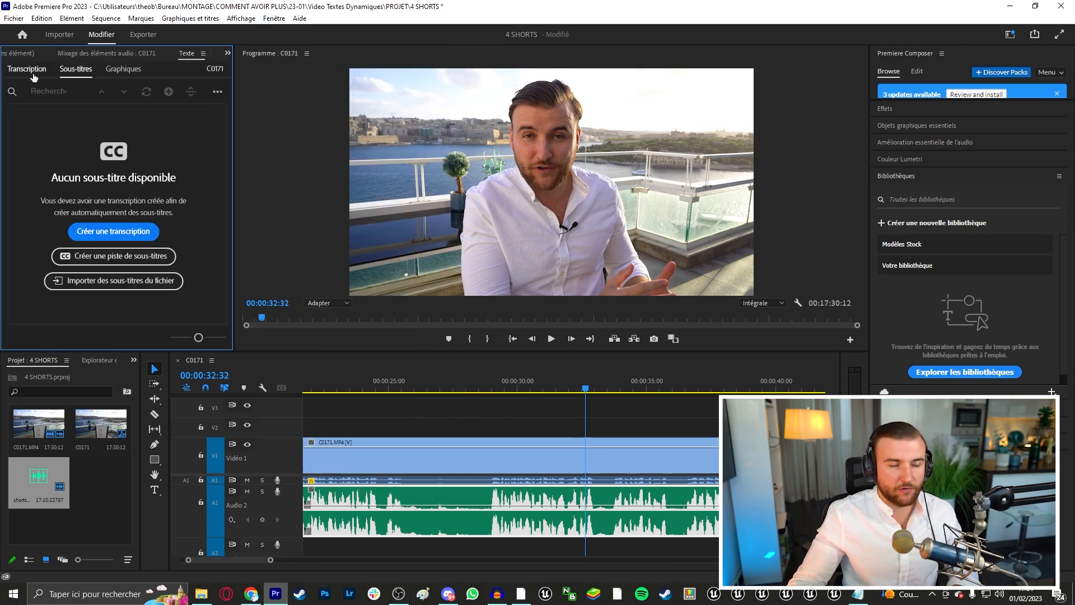
left_click(139, 238)
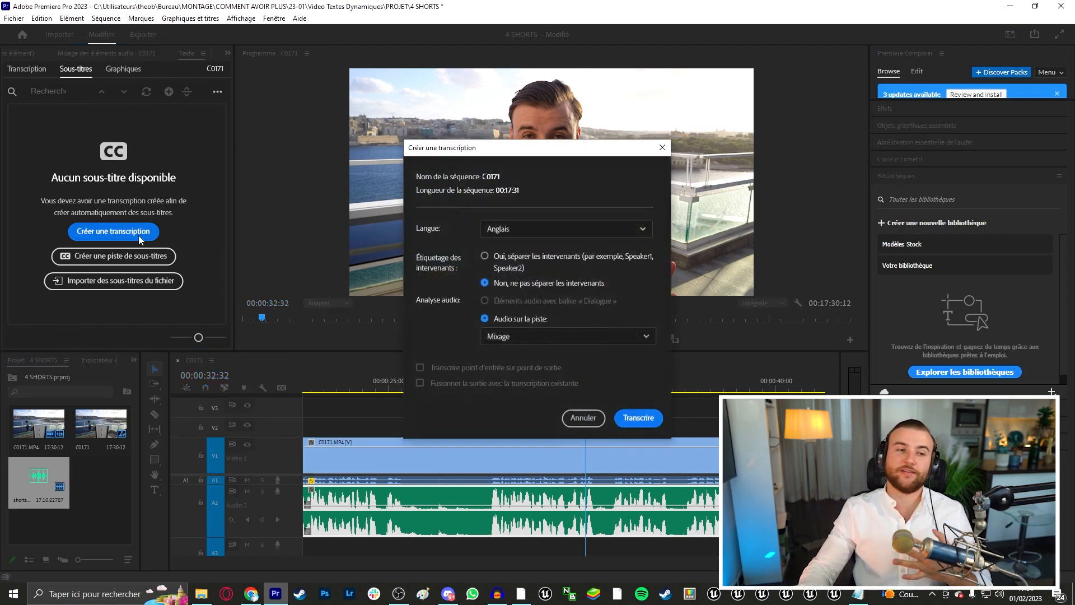
left_click(516, 236)
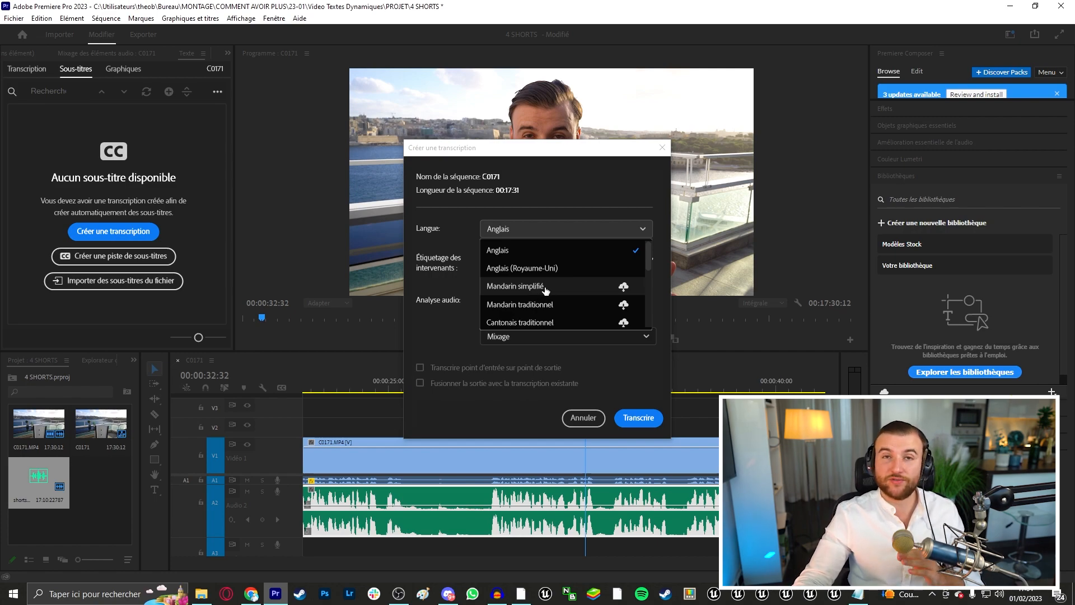
scroll(546, 288, "down", 3)
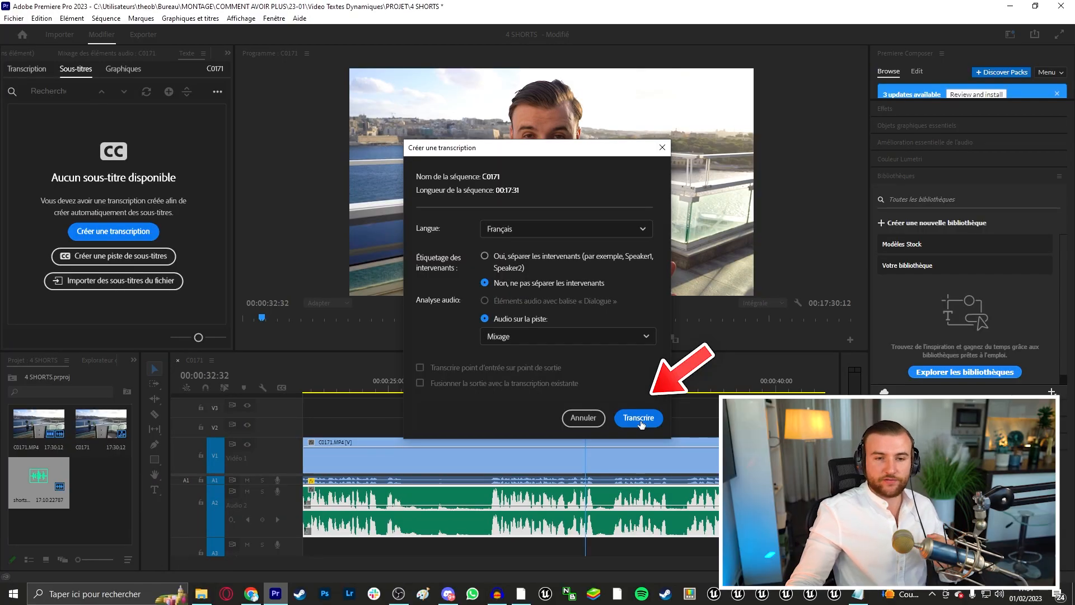
left_click(639, 418)
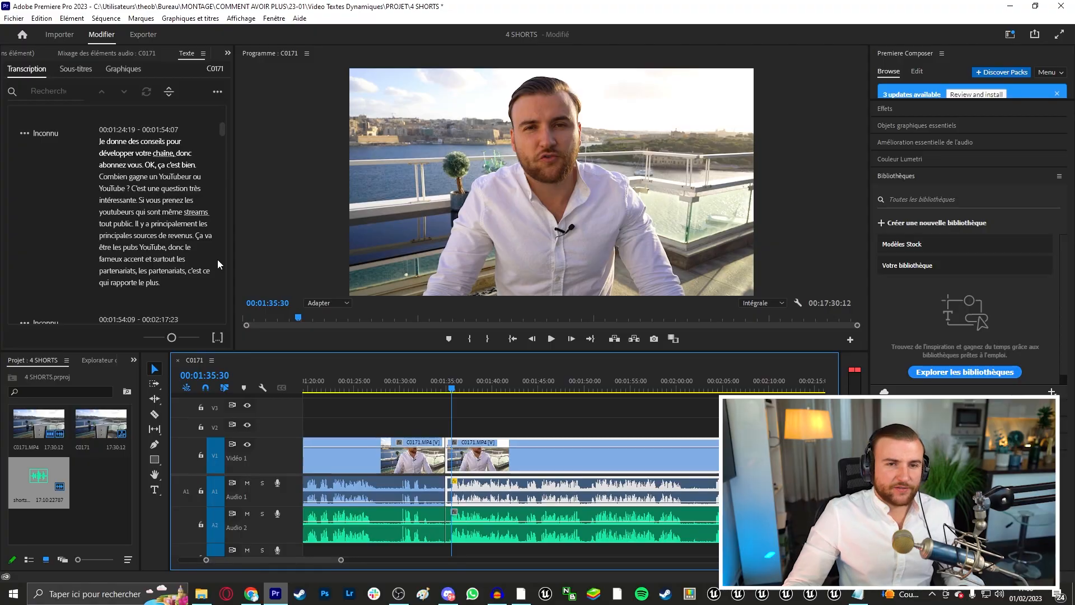
Review the transcription at several points of the sequence and widen the area that shows its text.
left_click(503, 388)
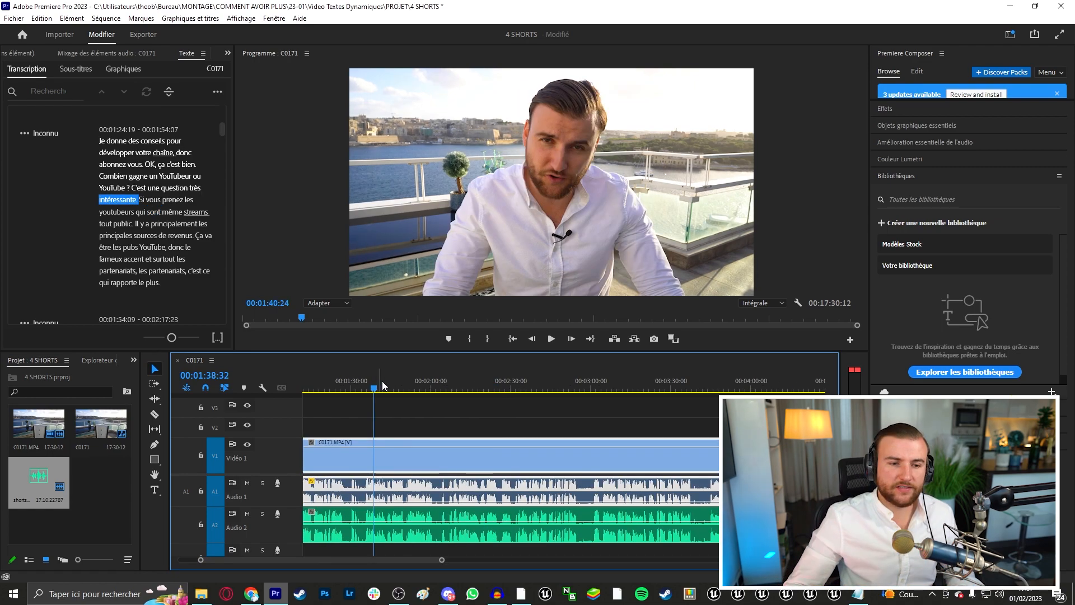
left_click_drag(377, 384, 457, 391)
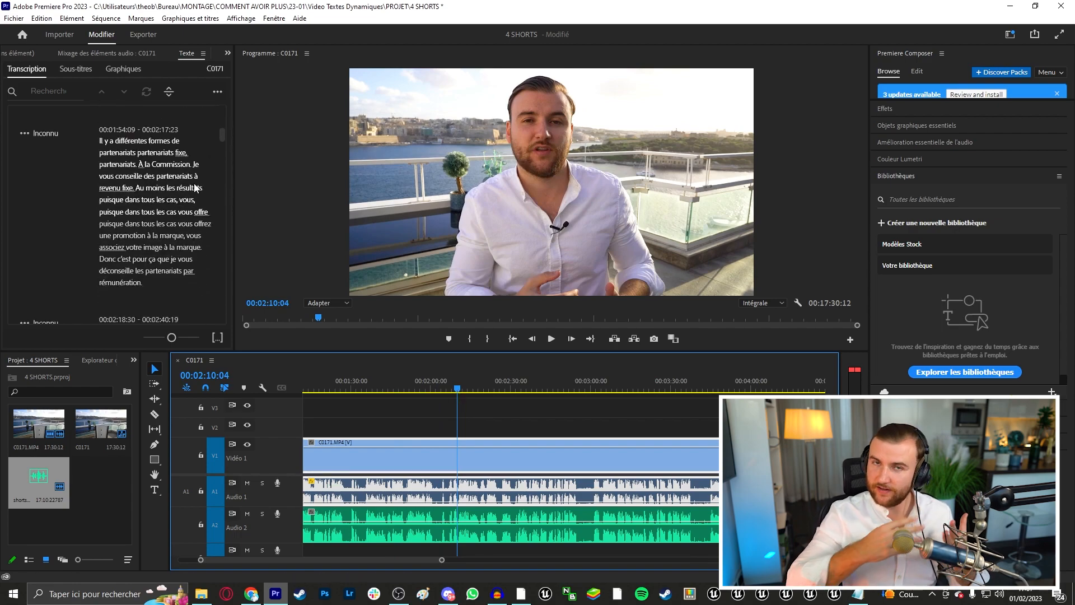
left_click(652, 387)
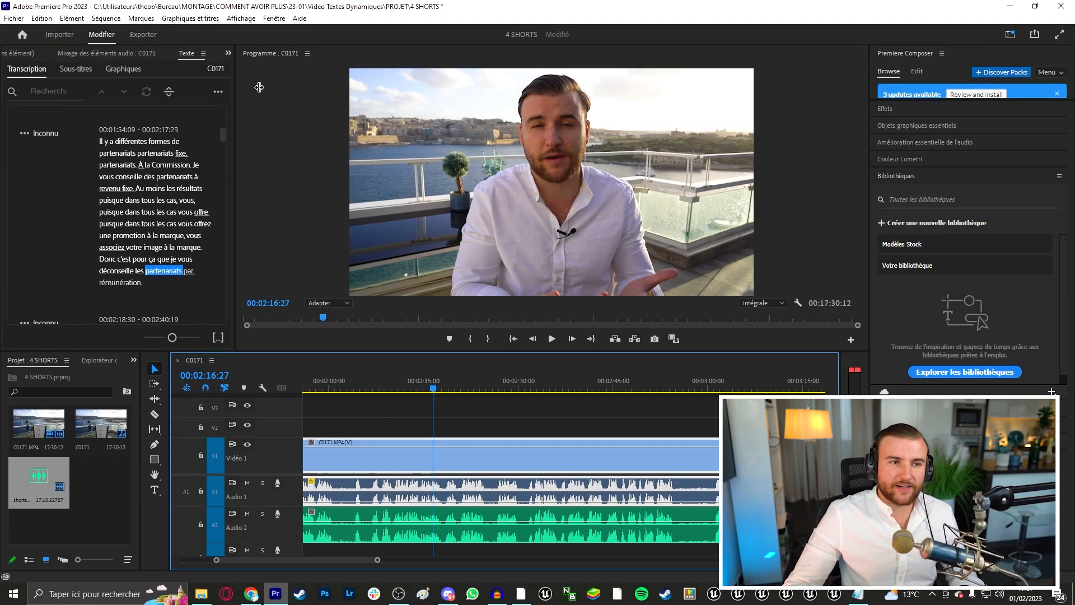
left_click_drag(235, 87, 317, 88)
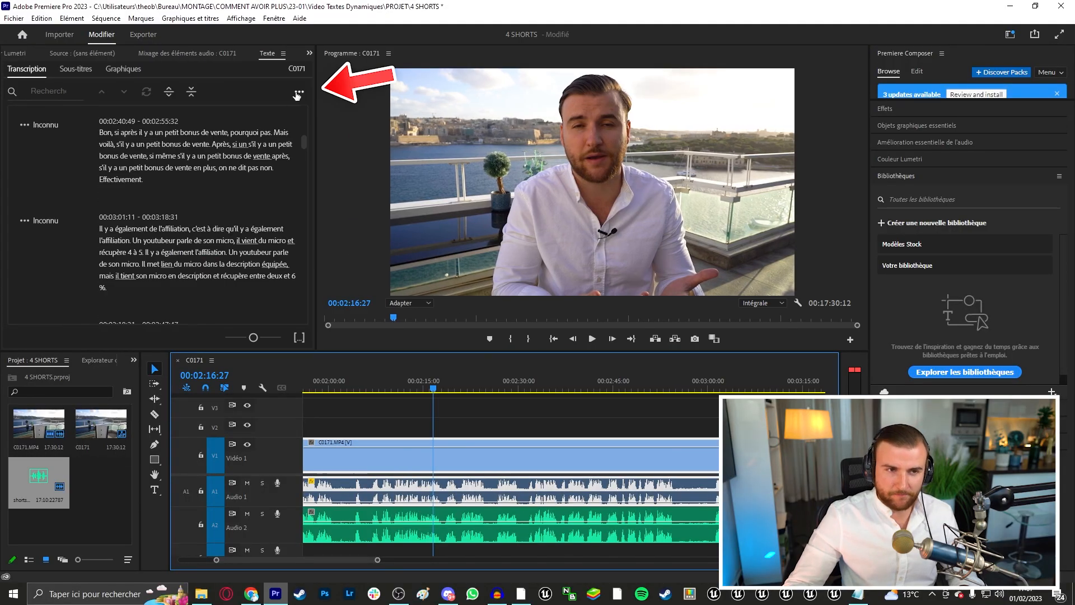
left_click(299, 93)
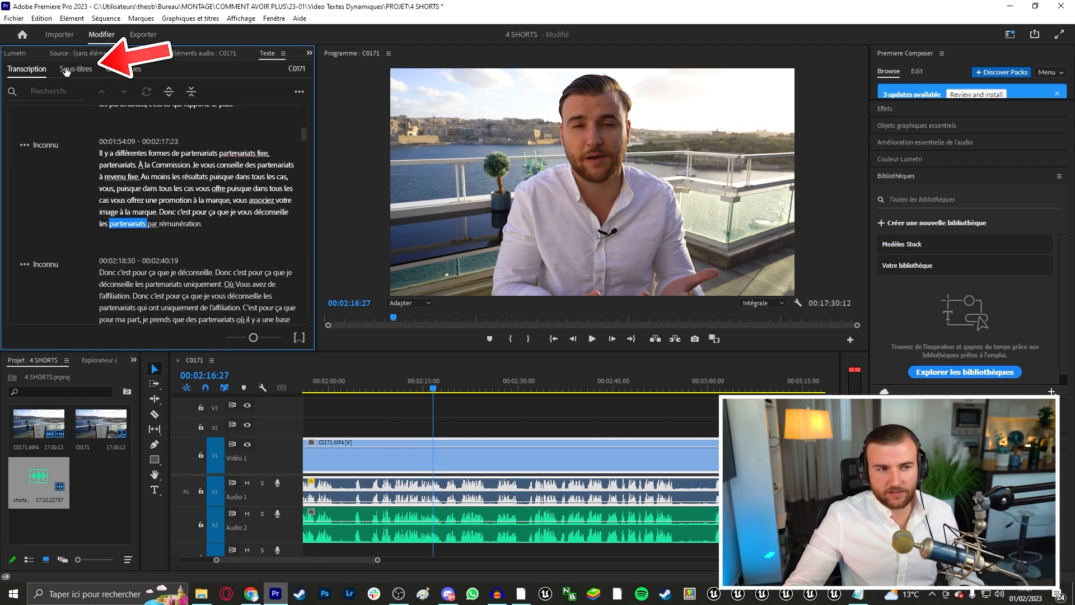
Start creating captions from the transcription and show the preferences for format, length and lines, keeping the Sous-titre format.
left_click(73, 70)
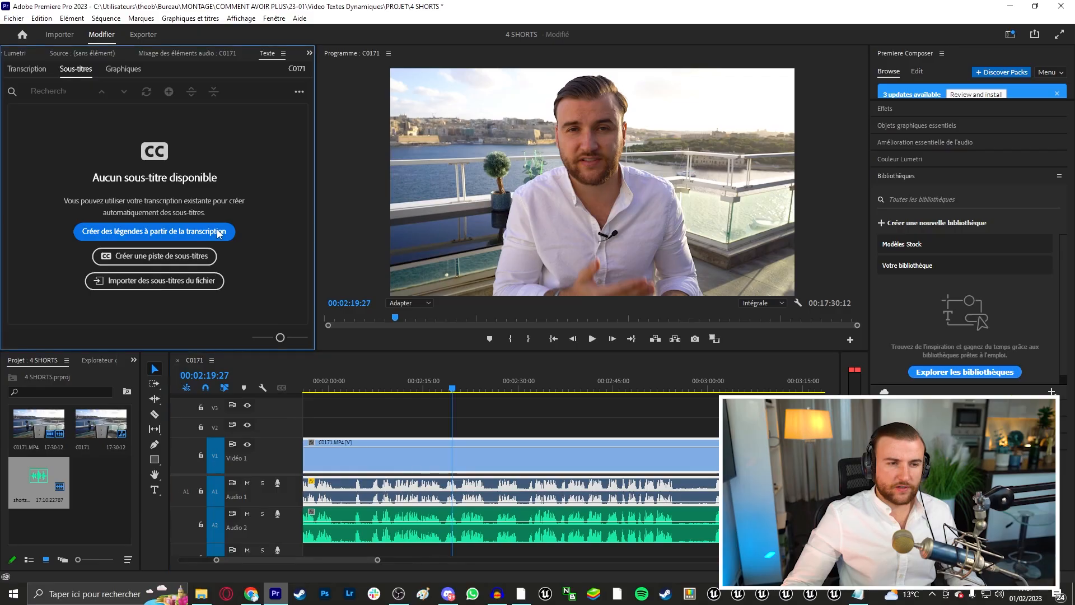
left_click(154, 232)
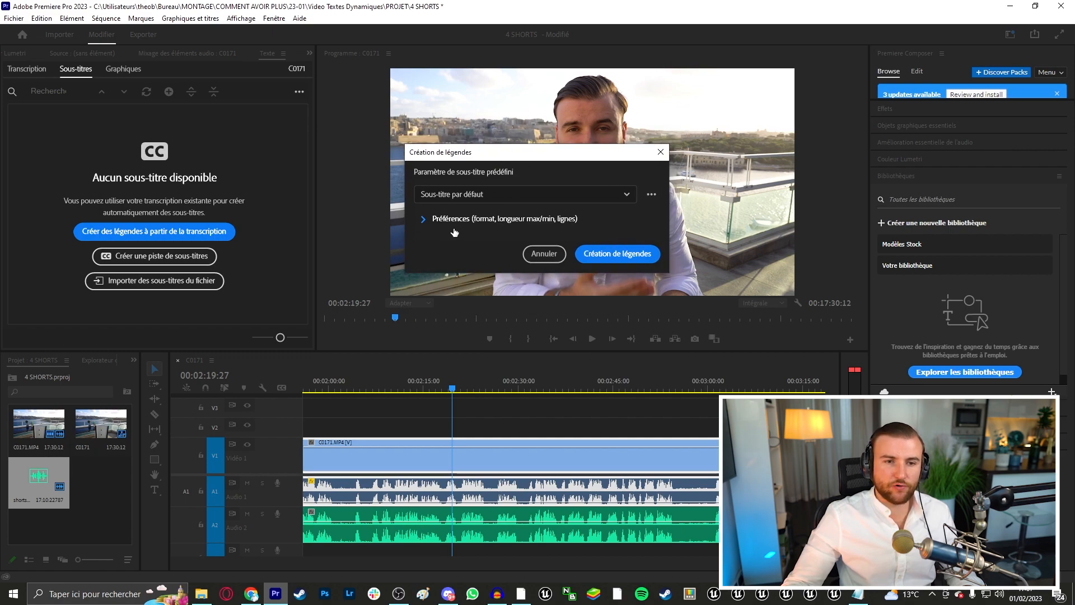
left_click(425, 220)
left_click(424, 170)
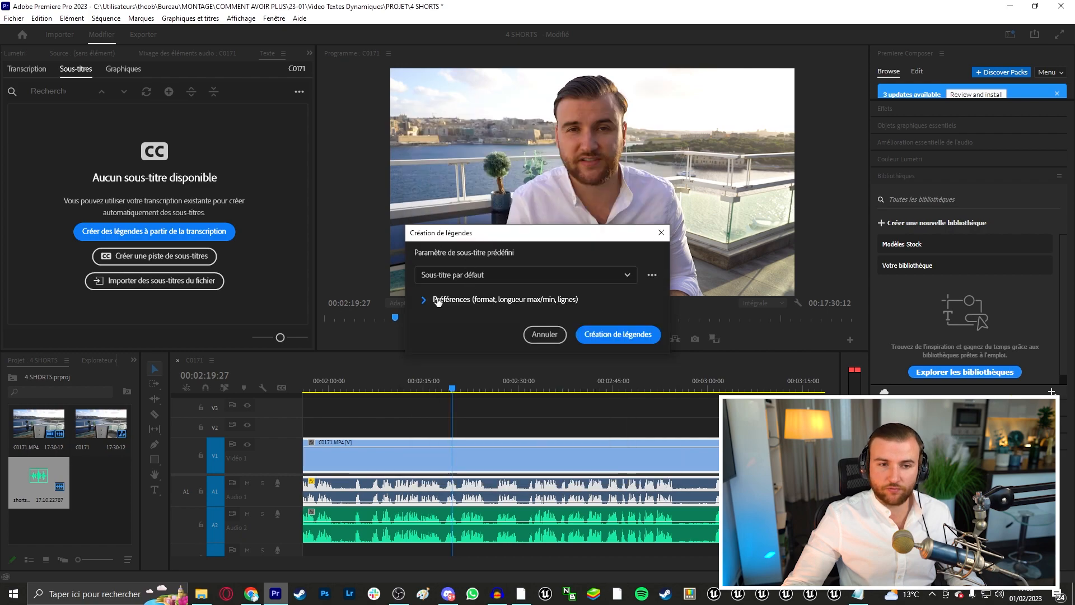
left_click(427, 306)
left_click(588, 144)
left_click(567, 119)
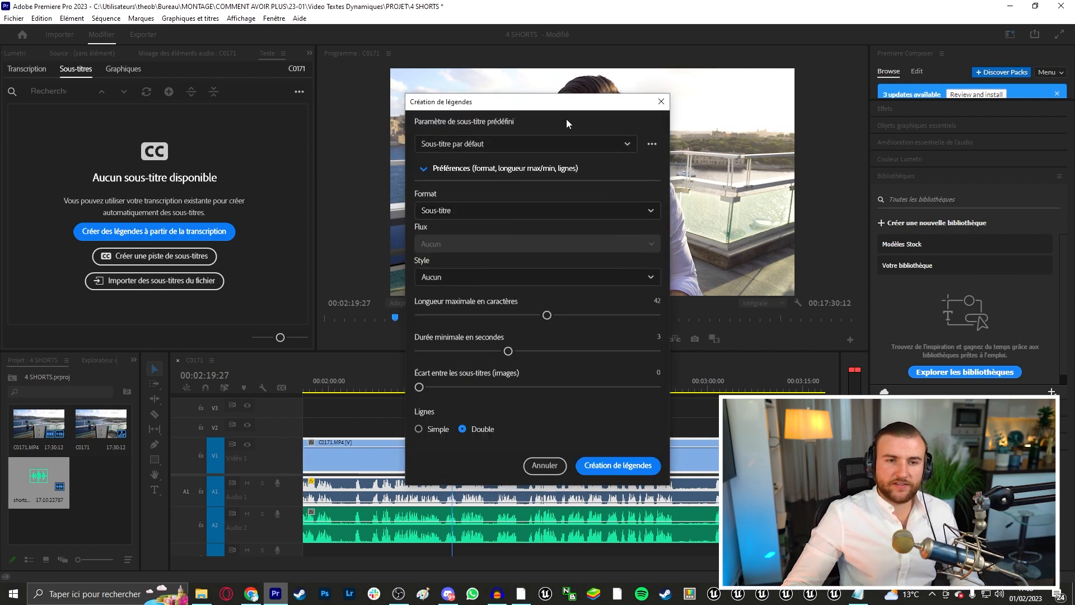
left_click(515, 213)
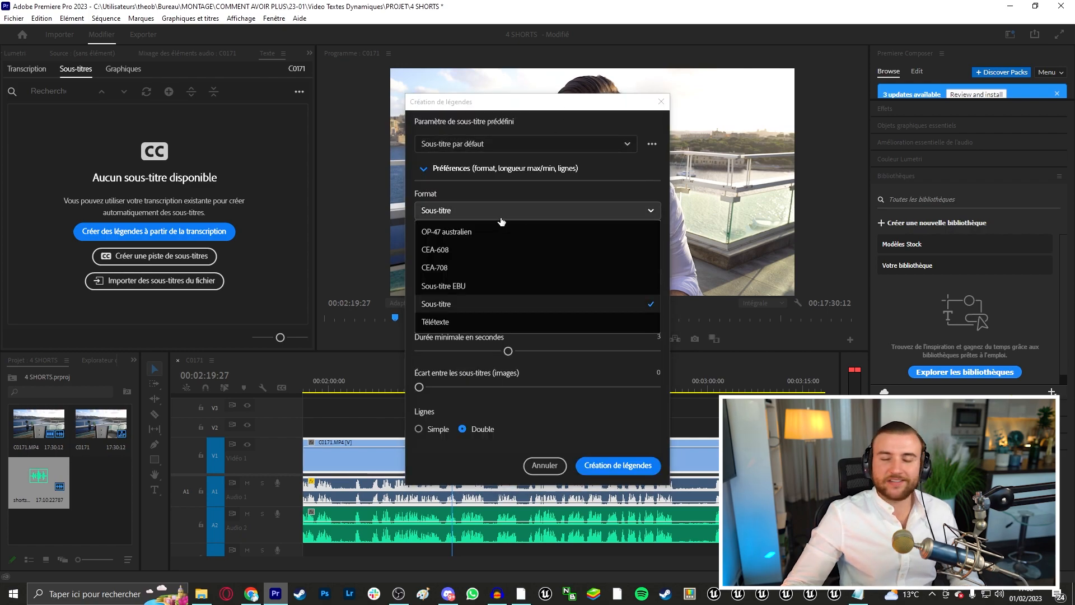
left_click(543, 193)
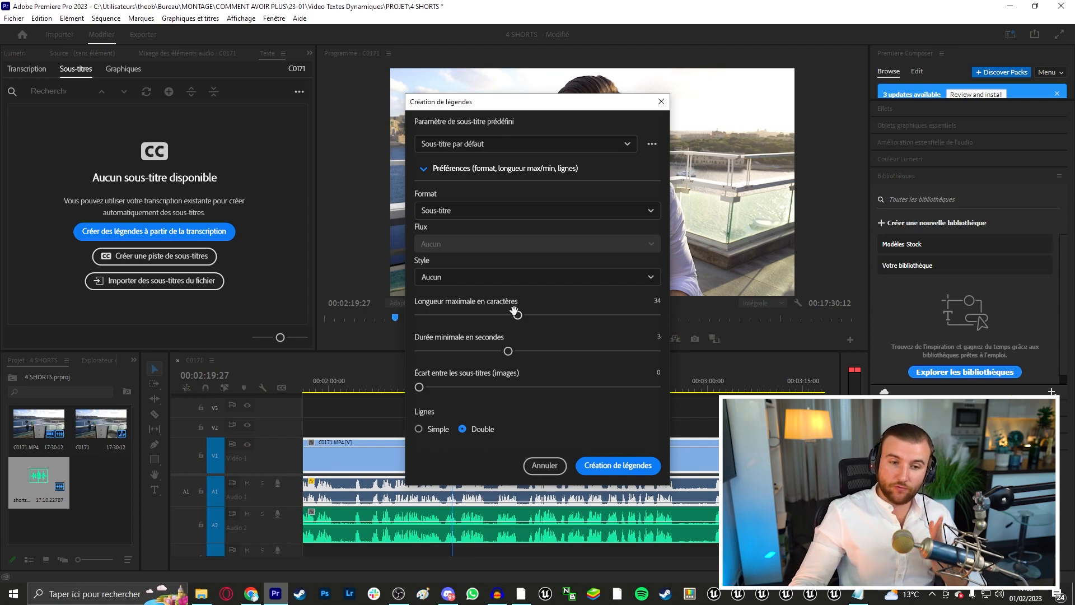
Create the captions with a maximum length of 10 characters, a minimum duration of 2 seconds and single lines.
left_click_drag(515, 315, 432, 315)
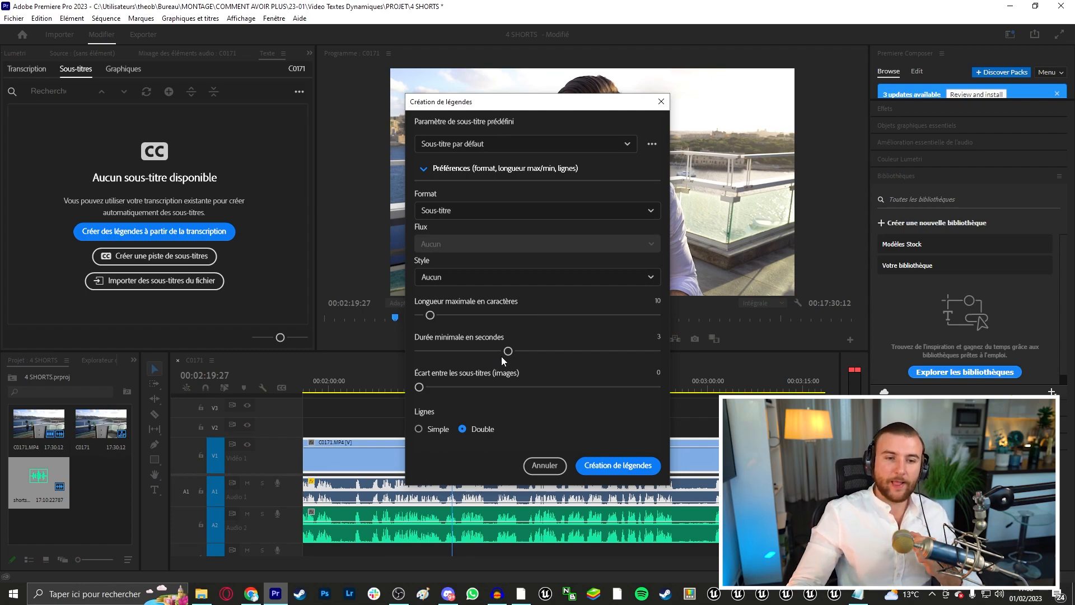
left_click_drag(506, 350, 457, 352)
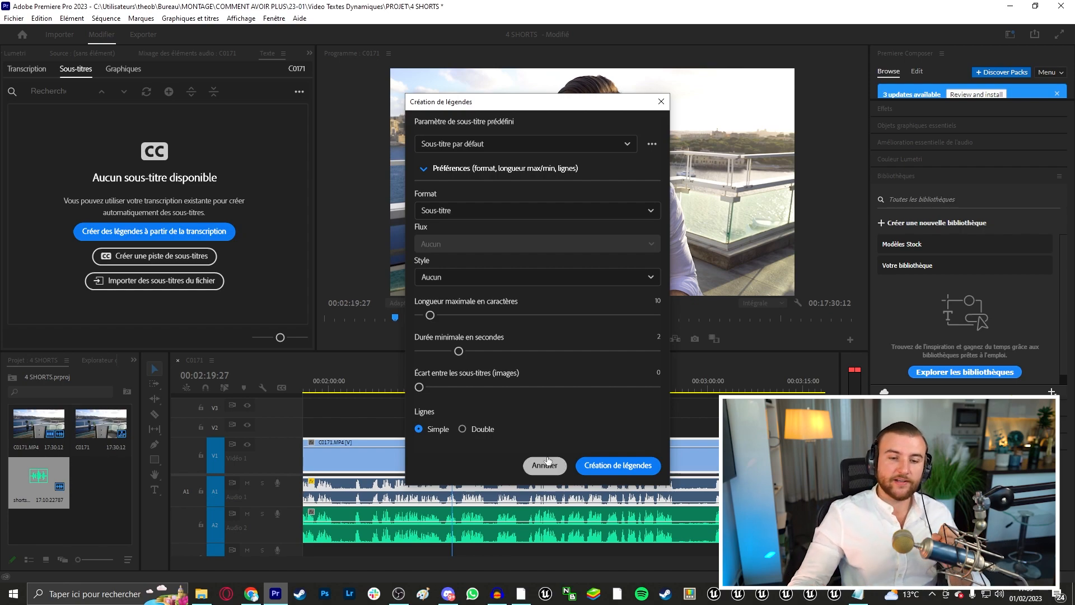
left_click(599, 466)
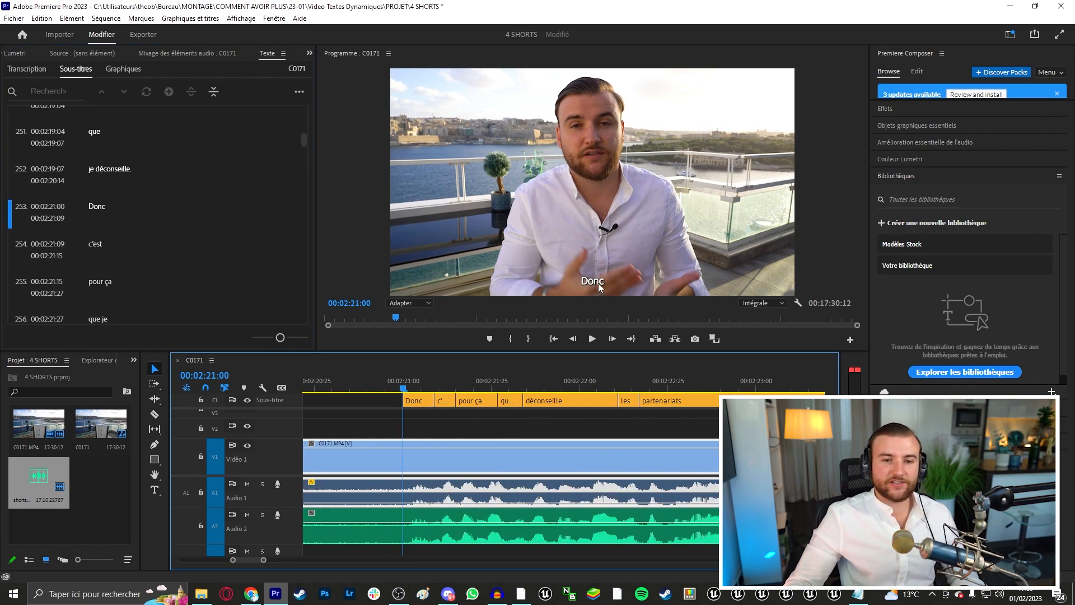
Preview the generated captions in the sequence and select the "Donc" caption.
left_click_drag(427, 388, 514, 393)
key("space")
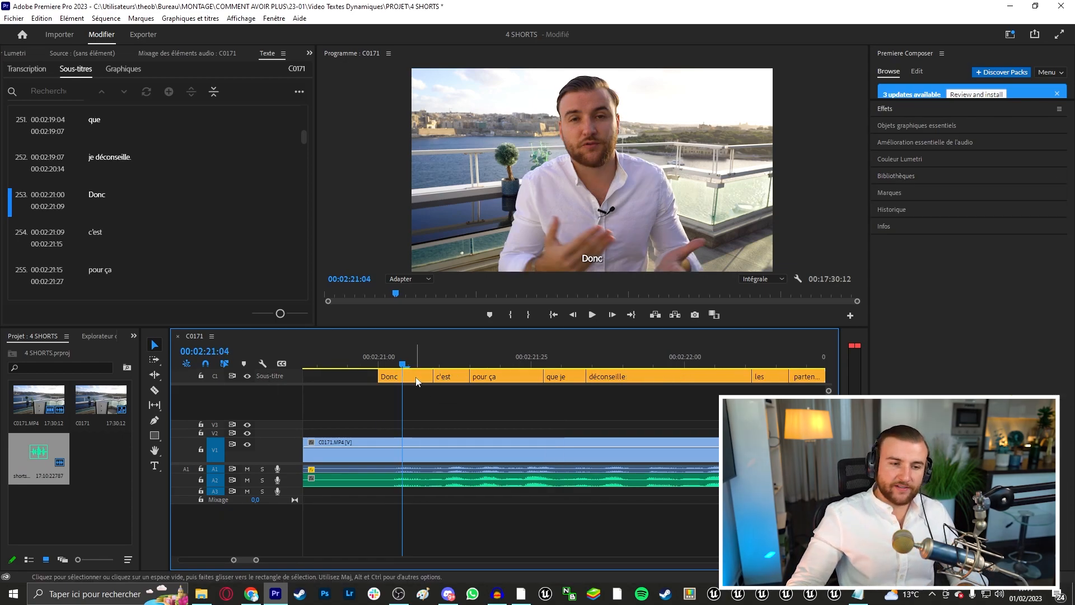
left_click(417, 379)
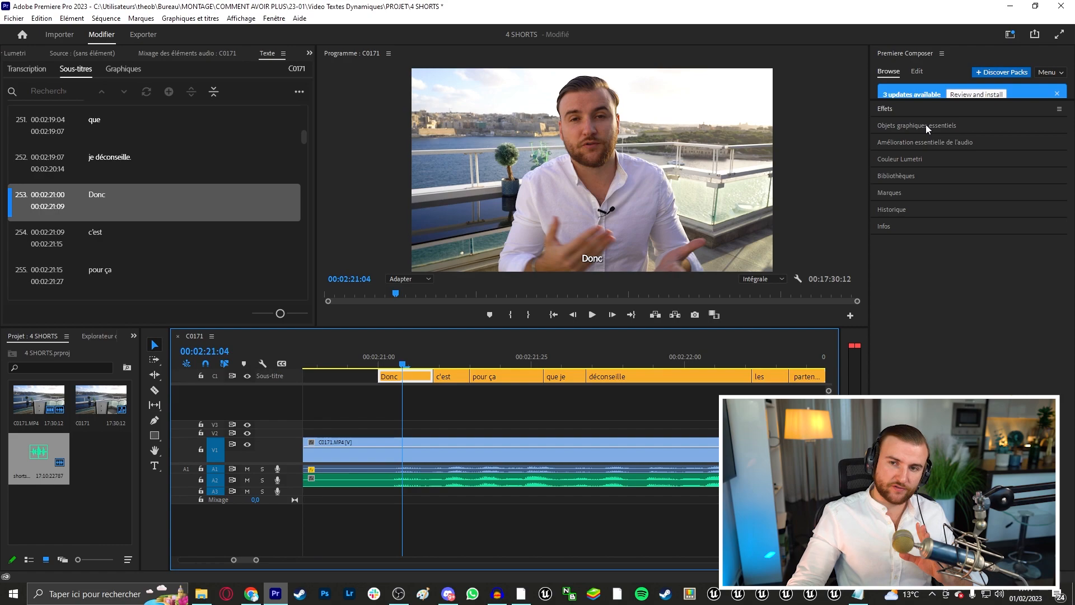
Rearrange the workspace by widening the Premiere Composer panel group and docking the C0171 timeline in it.
left_click(275, 18)
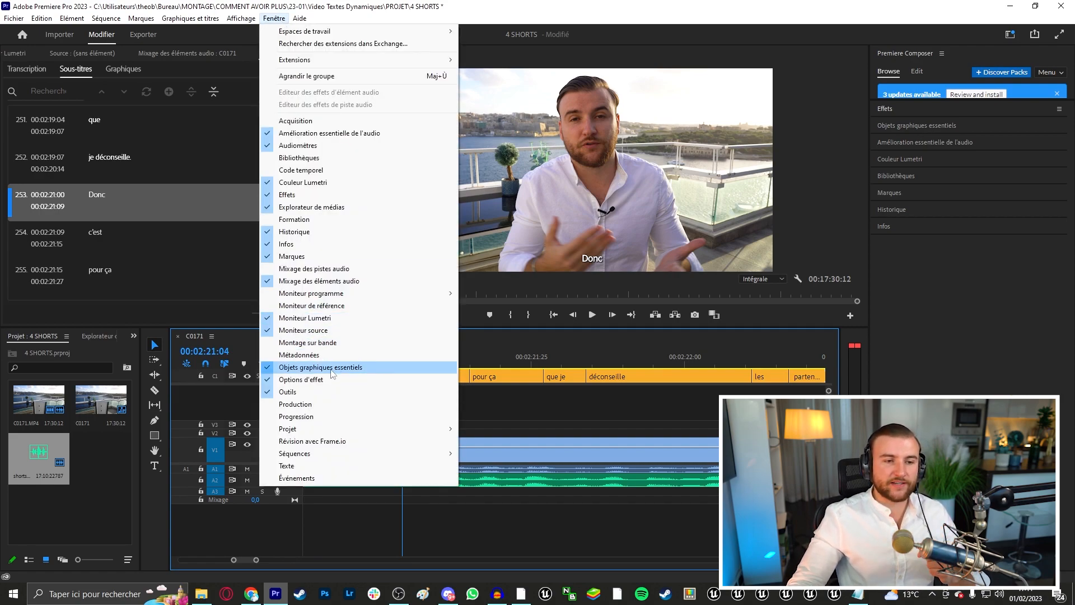
left_click(592, 5)
left_click_drag(869, 51, 407, 53)
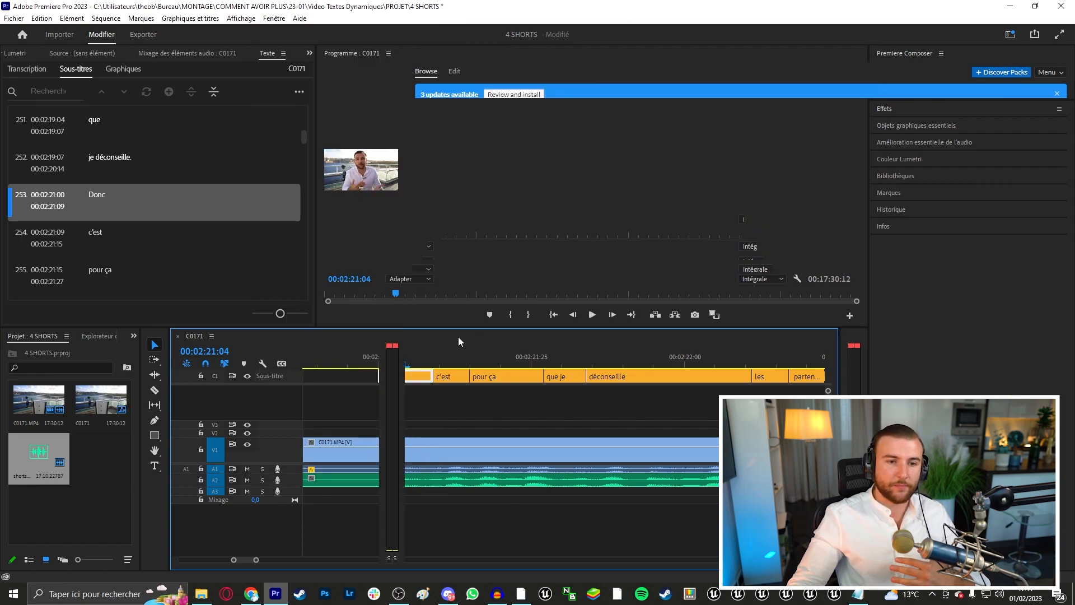
left_click_drag(340, 337, 583, 88)
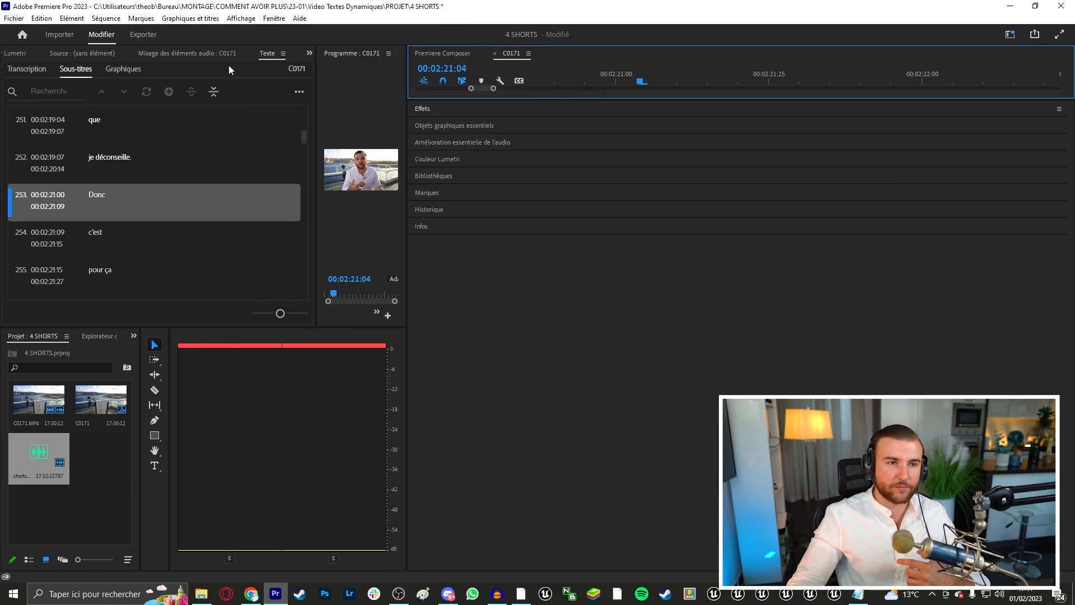
Restore the workspace to its saved layout and widen the Program monitor by narrowing the Source monitor.
left_click_drag(235, 53, 778, 203)
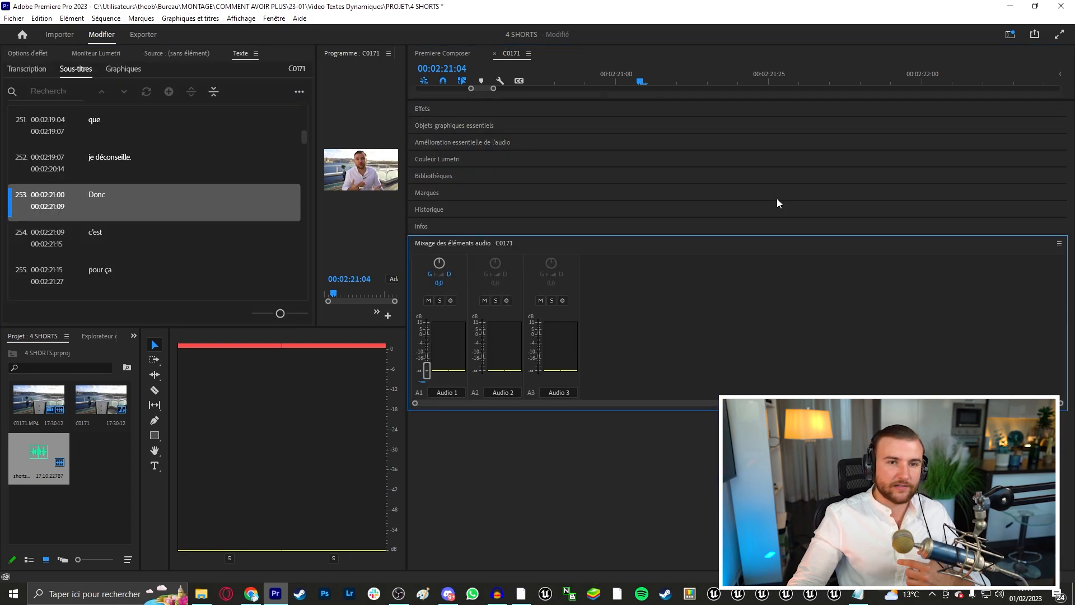
left_click(274, 18)
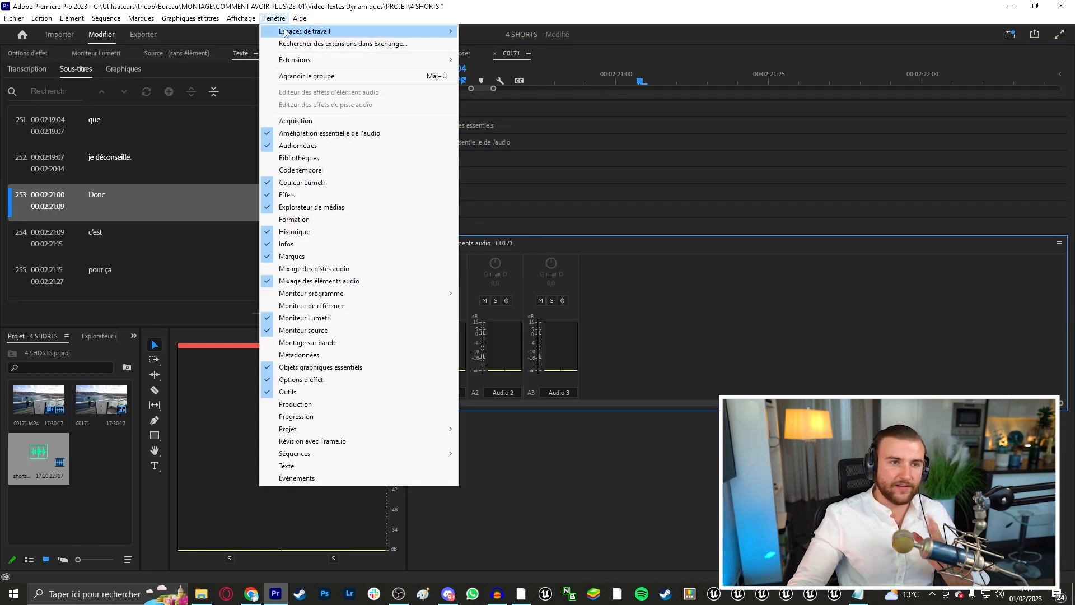
mouse_move(404, 32)
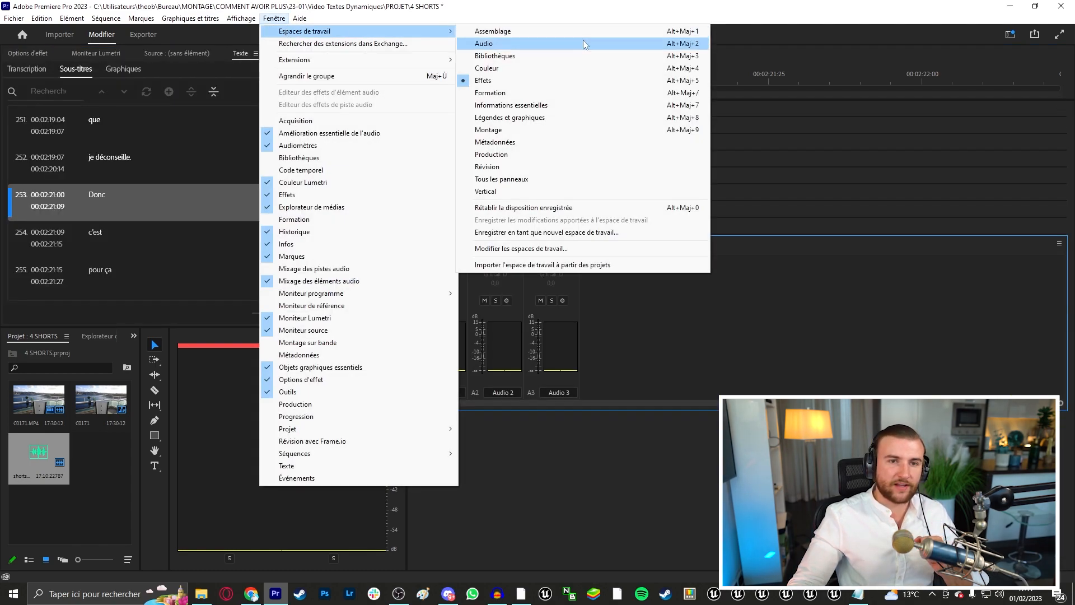
left_click(576, 208)
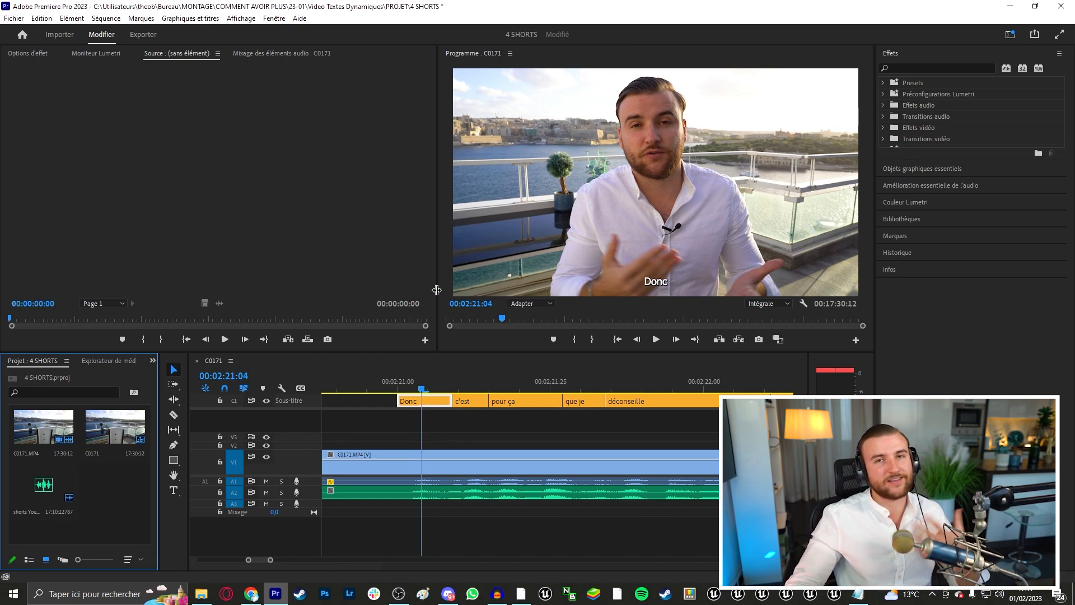
left_click_drag(436, 290, 202, 290)
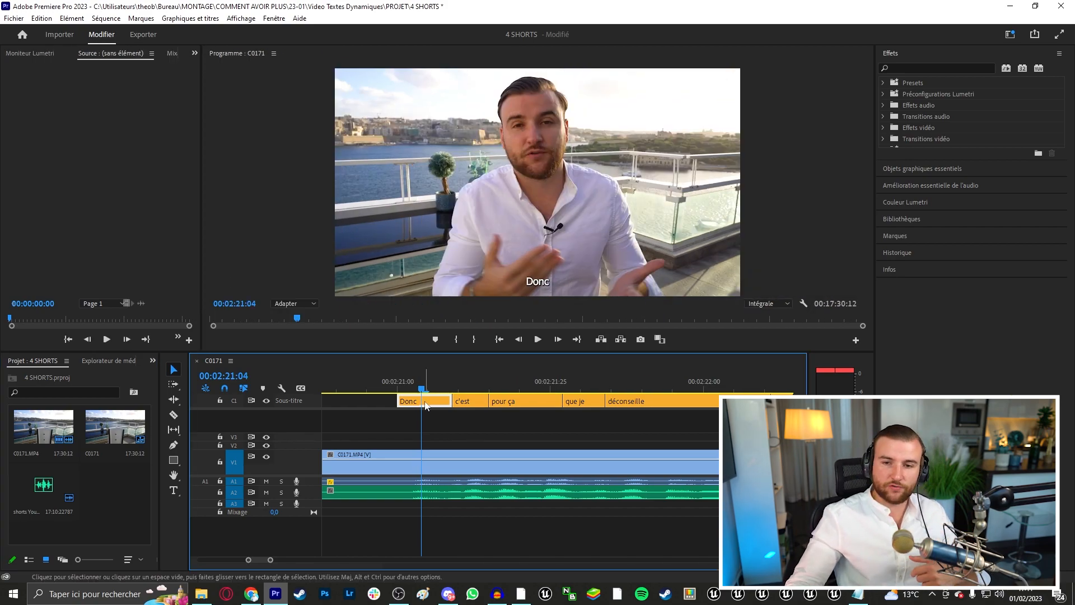
Show the "Donc" caption's graphic properties and set its font to Komika Axis.
left_click(922, 169)
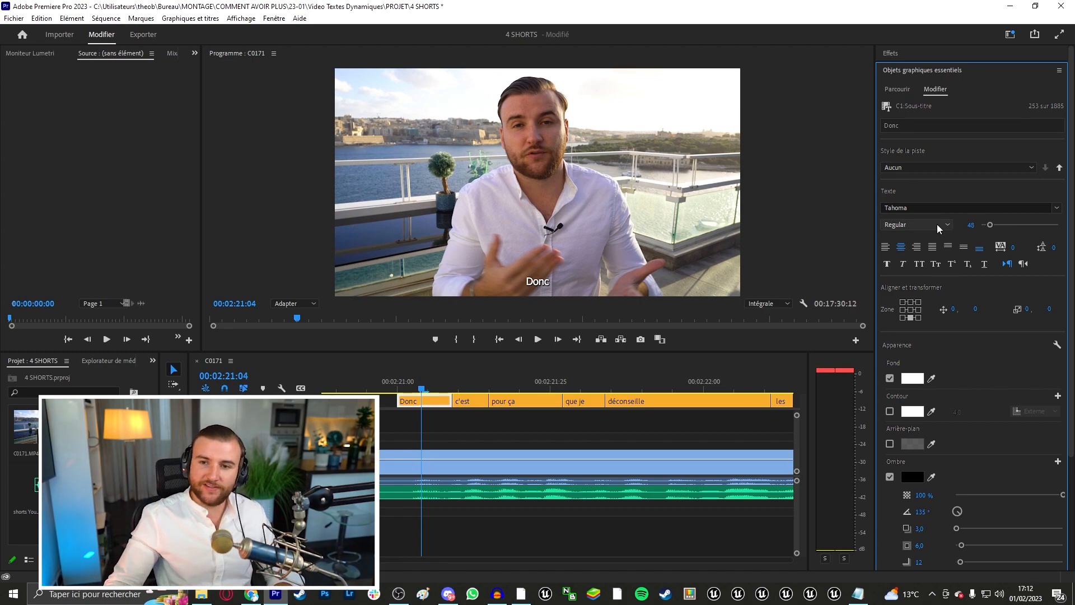
left_click(934, 208)
type("KA")
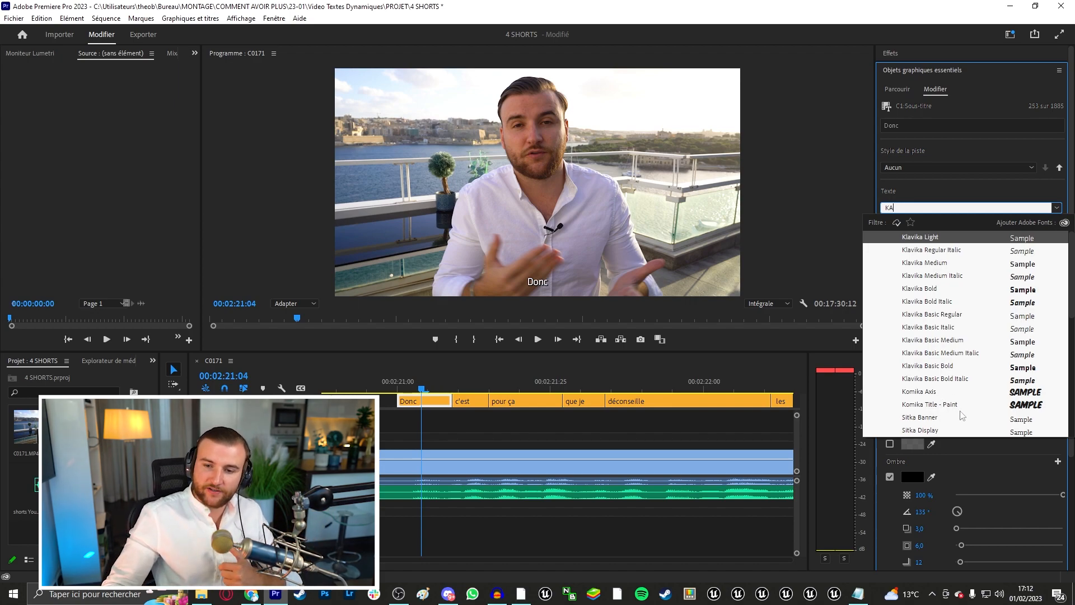
left_click(1021, 392)
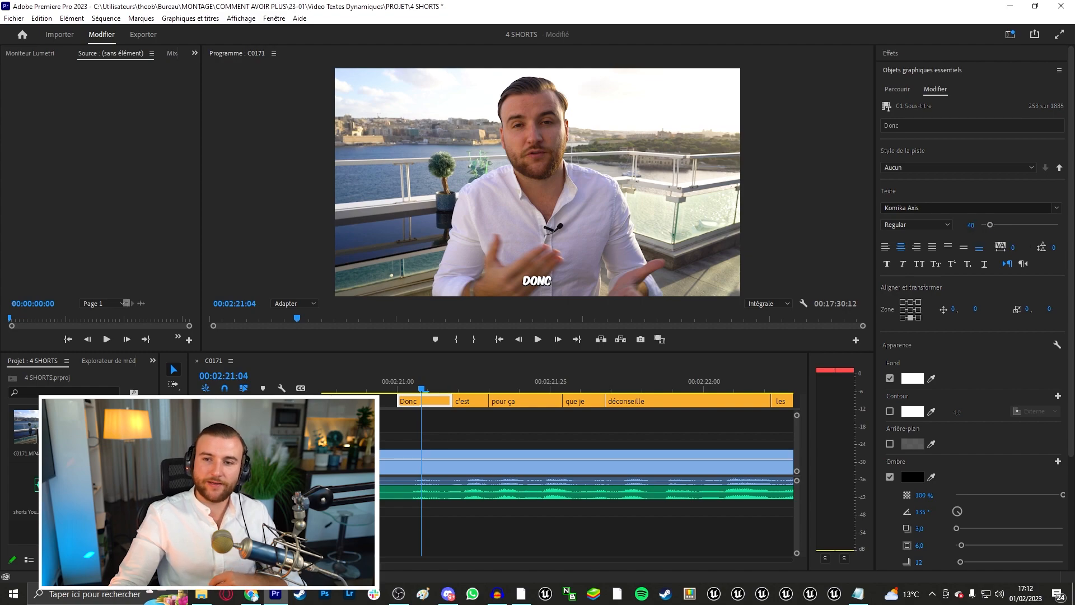
Set the "Donc" caption's font size to 100.
left_click_drag(990, 225, 999, 224)
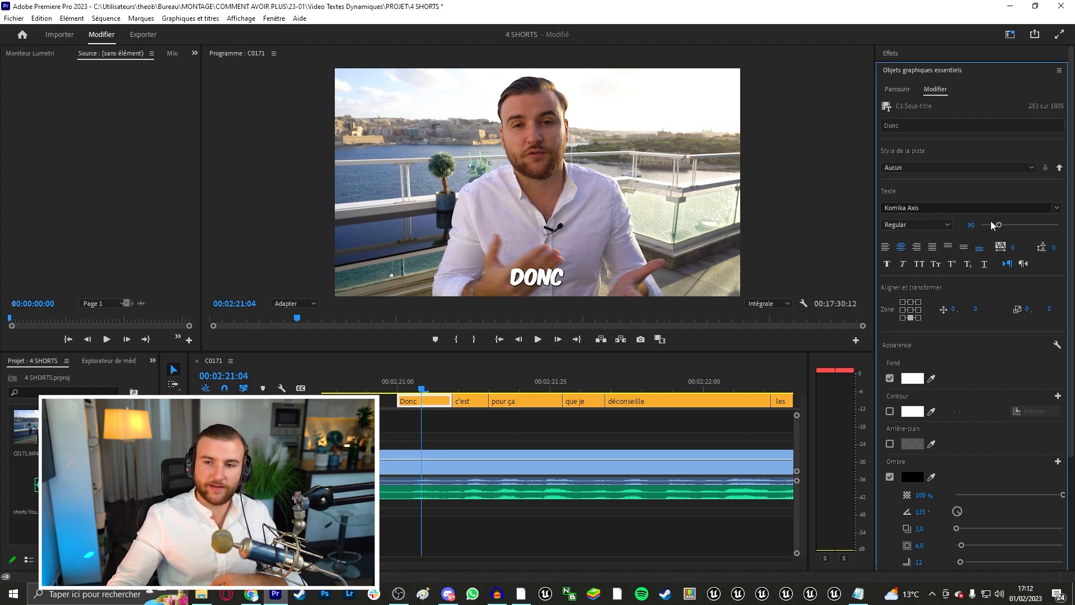
left_click(968, 224)
type("110")
key("Return")
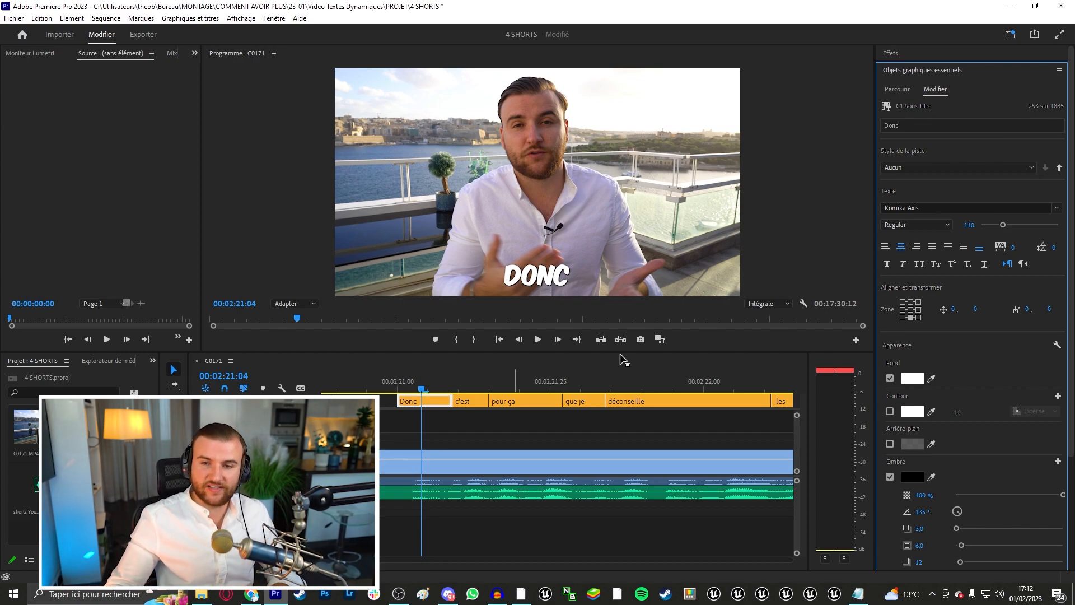
left_click(969, 224)
type("100")
Change the caption's fill to a linear gradient and set its starting colour to yellow FFD800.
scroll(920, 230, "down", 2)
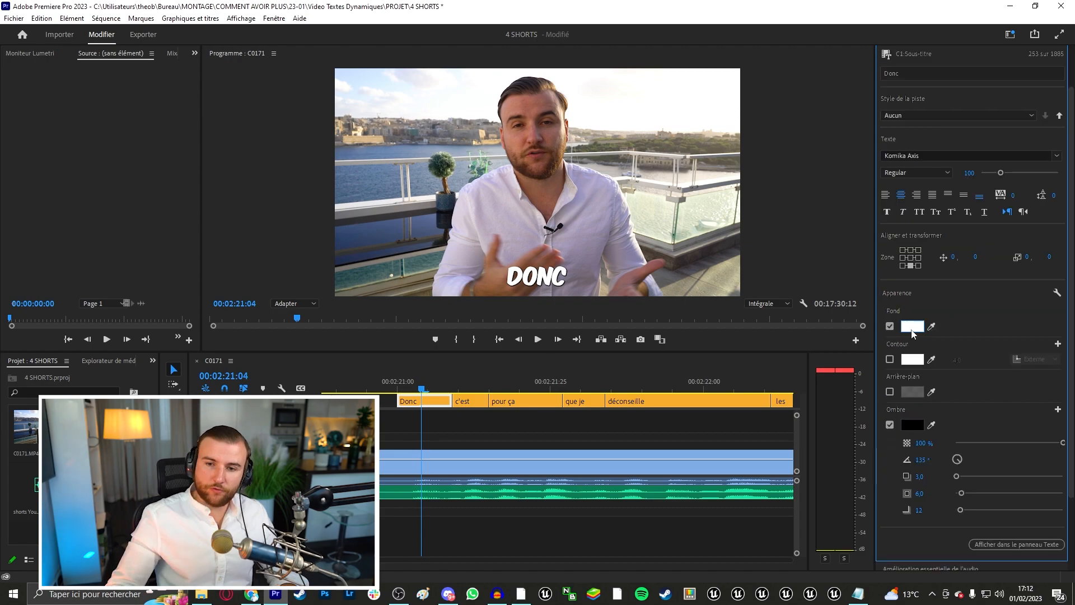
left_click(913, 326)
left_click_drag(562, 259, 563, 247)
left_click(455, 214)
left_click(456, 233)
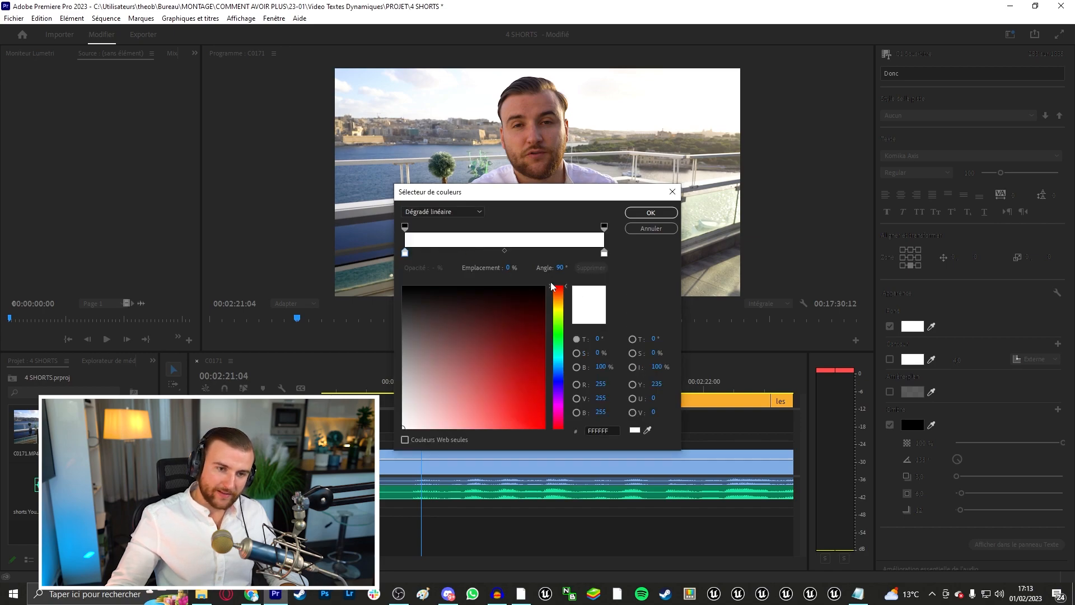
left_click_drag(558, 321, 558, 306)
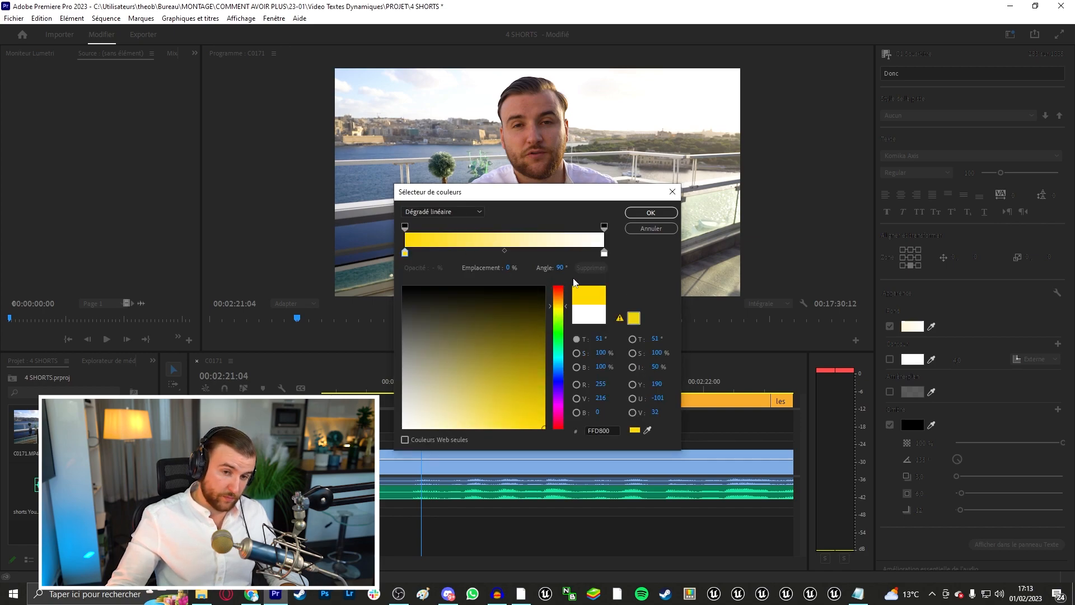
Set the gradient's end colour to a fully saturated orange-yellow with a hue of about 42° and apply the fill.
left_click(604, 253)
left_click(560, 304)
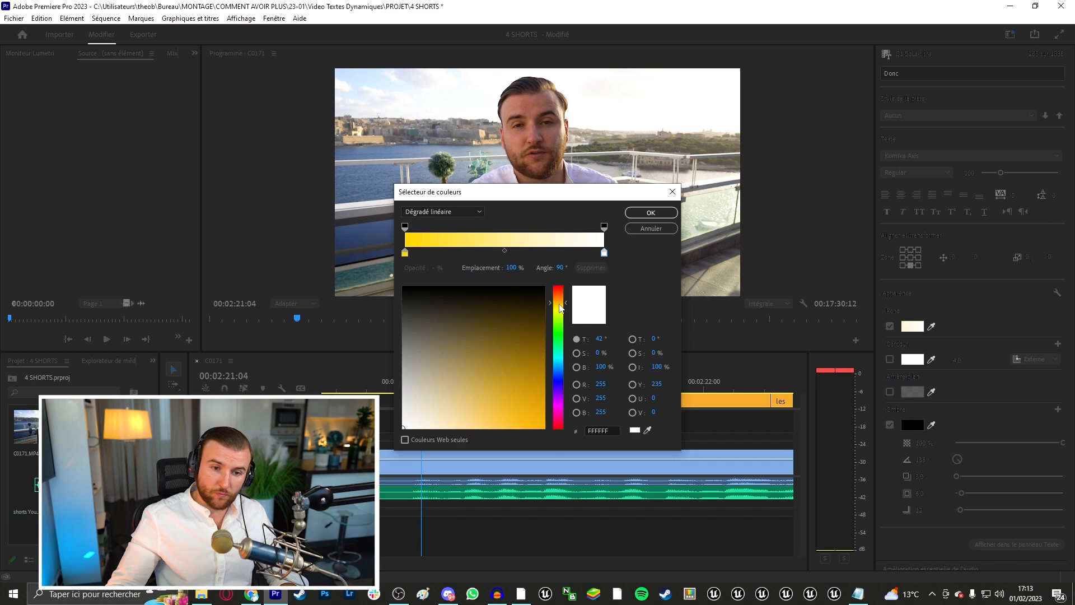
left_click_drag(532, 415, 569, 460)
key("Return")
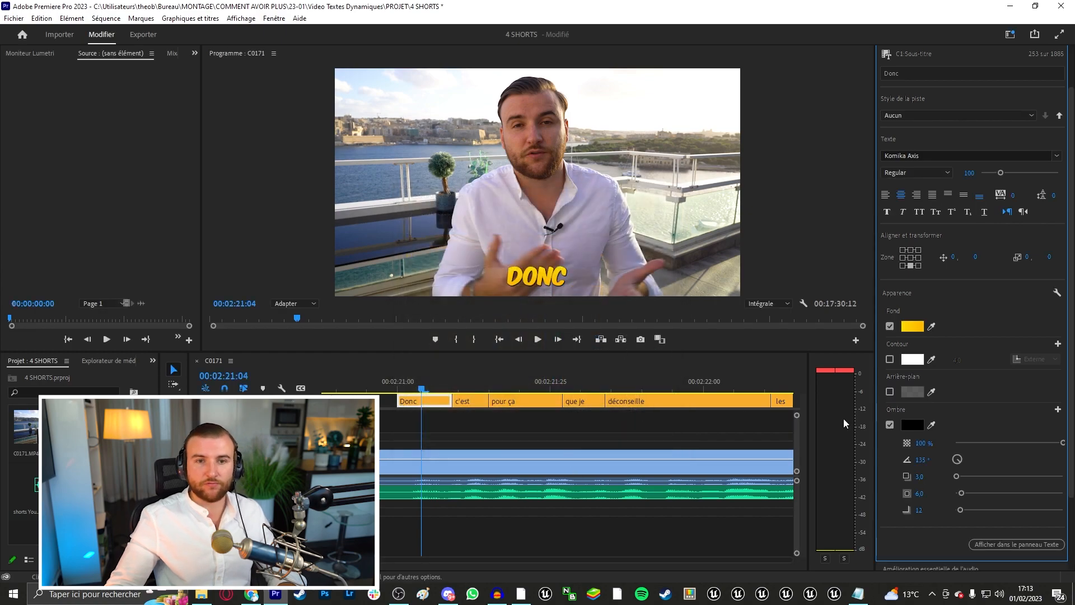
Add a black (000000) outer outline 5 wide to the caption and set its shadow to 75% opacity and distance 1.0.
left_click(890, 359)
left_click(913, 359)
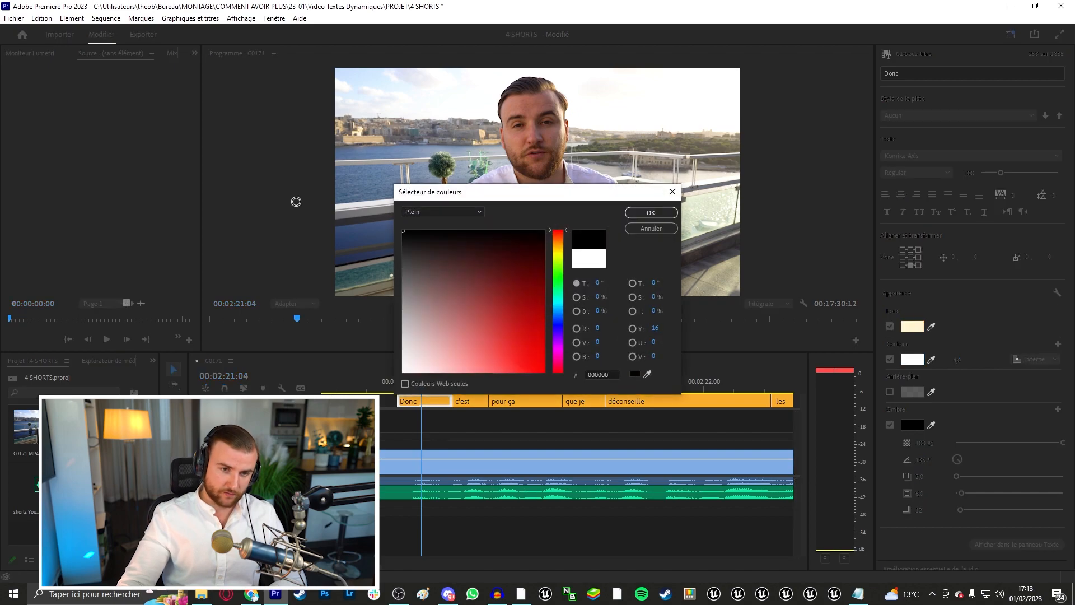
key("Return")
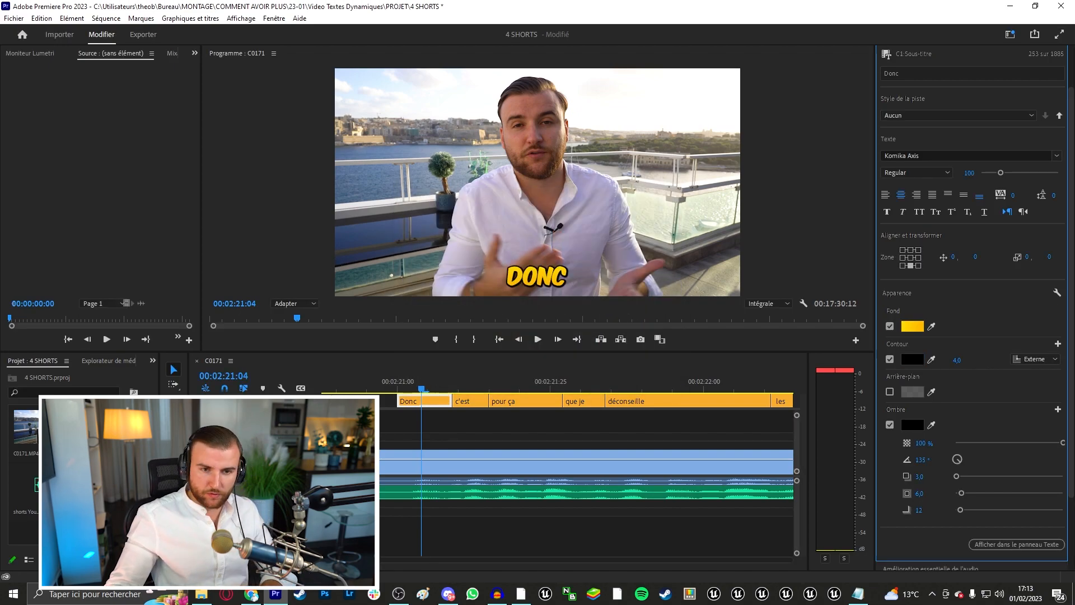
left_click(970, 358)
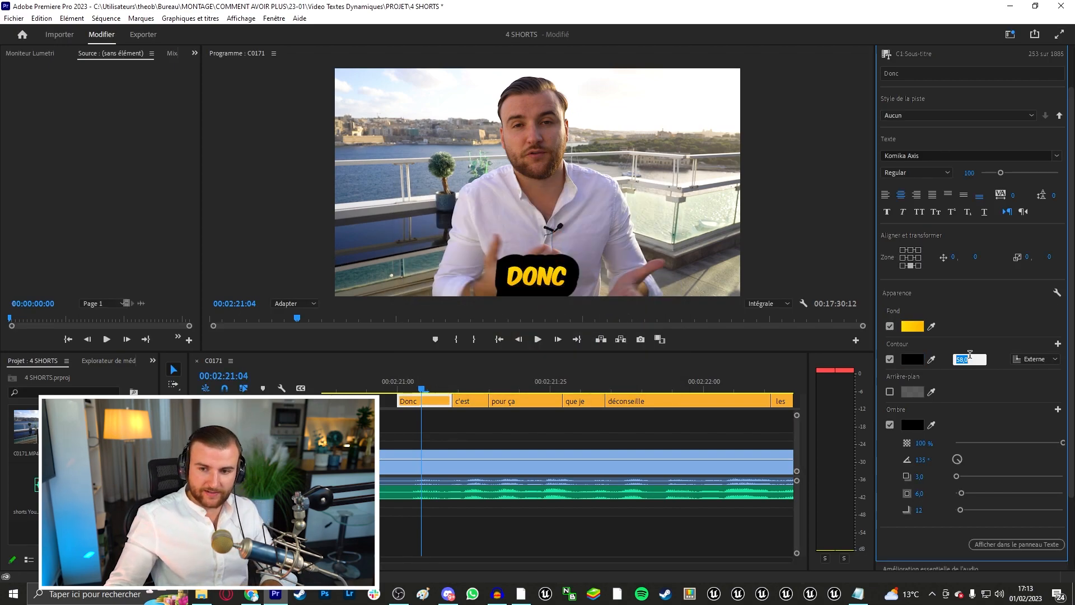
type("5")
key("Return")
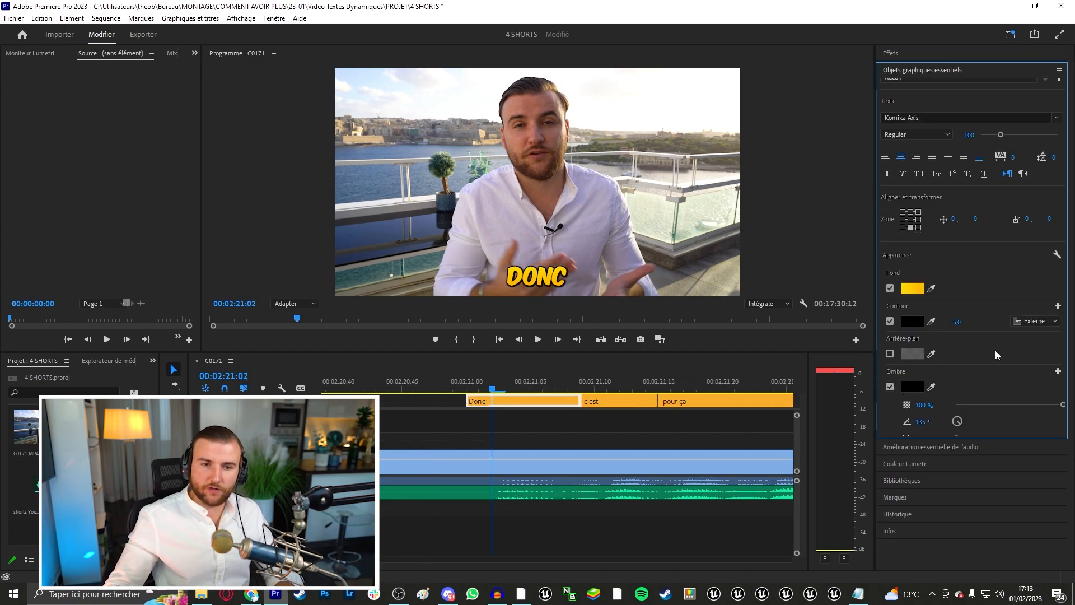
scroll(969, 370, "down", 1)
left_click(946, 354)
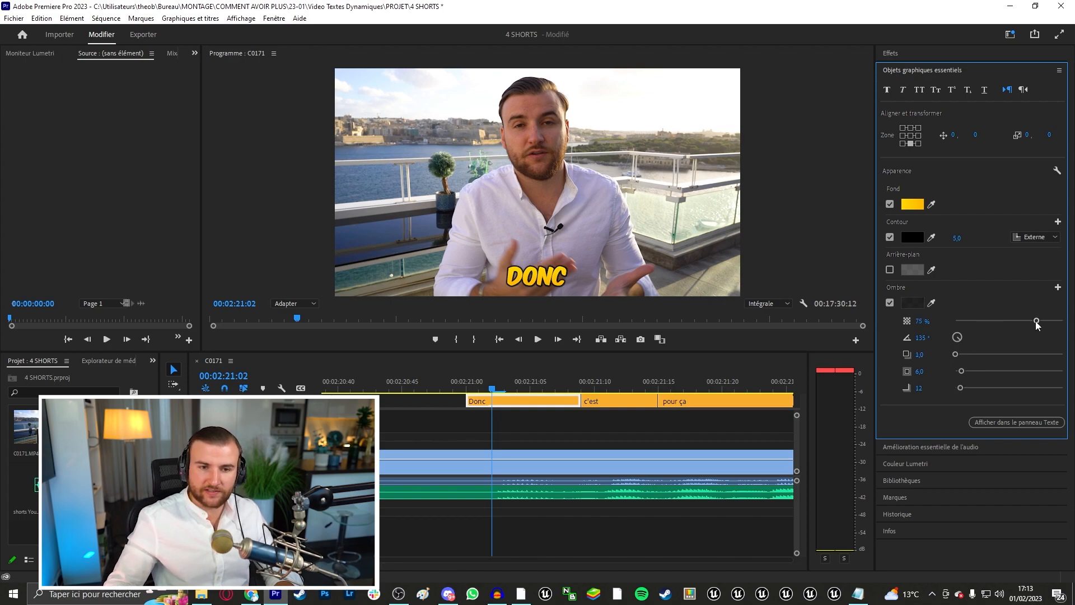
Save the "Donc" caption's formatting as a new track text style, entering the creator's first name as the style name.
scroll(1036, 321, "up", 5)
left_click(923, 170)
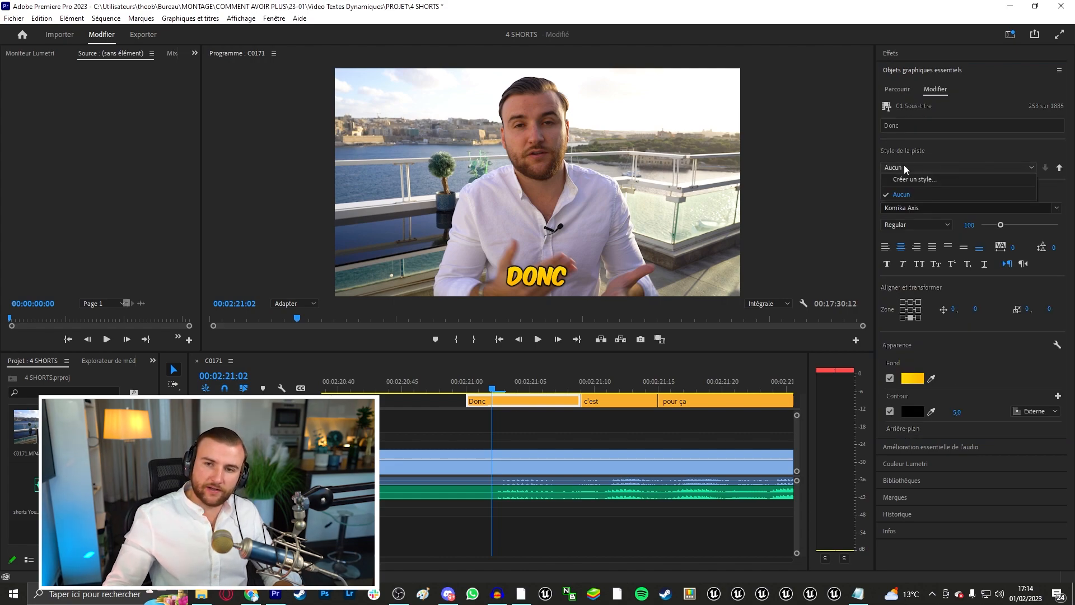
left_click(939, 180)
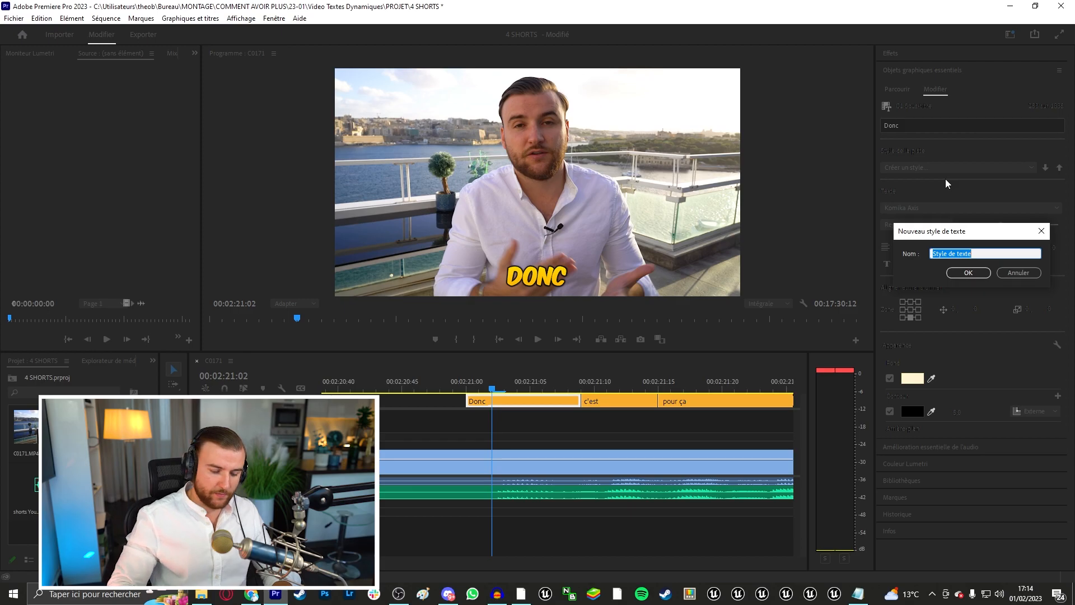
type("Test")
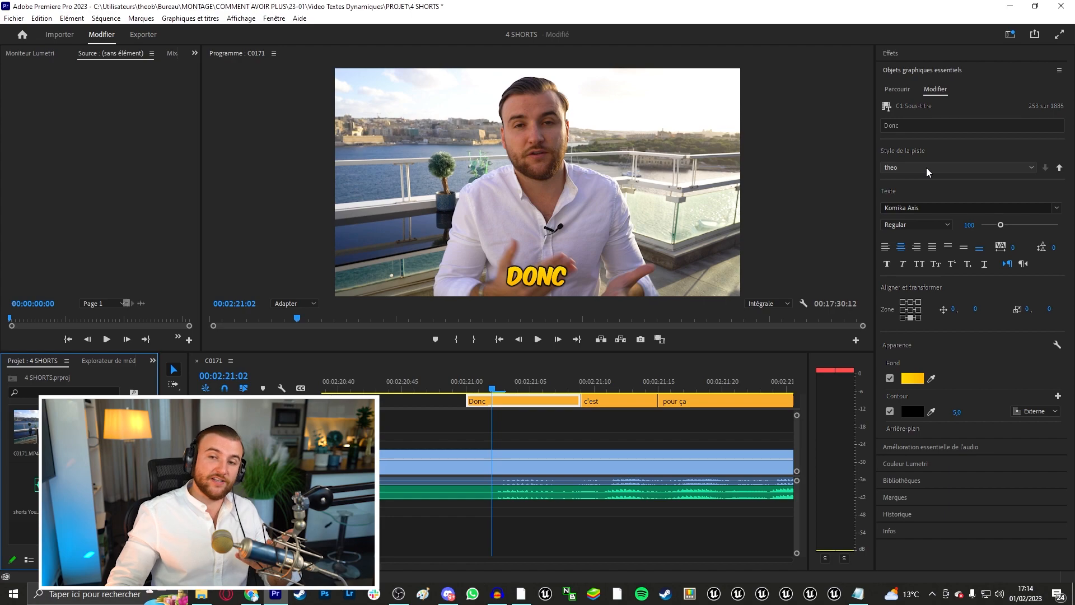
left_click(927, 167)
left_click(932, 169)
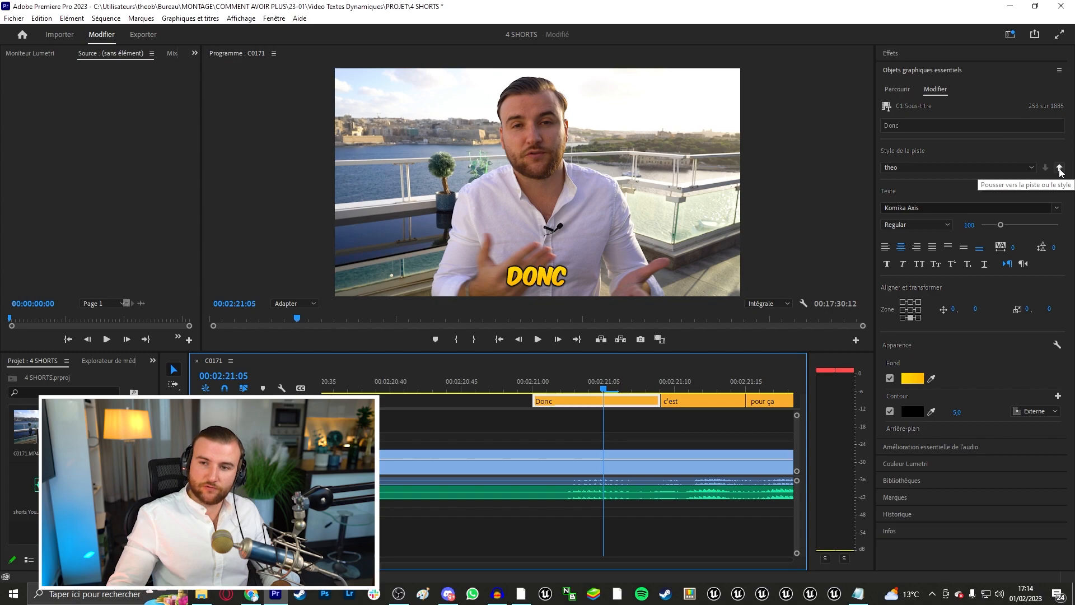
Push the caption's style attributes to all subtitles on the track.
left_click(1059, 168)
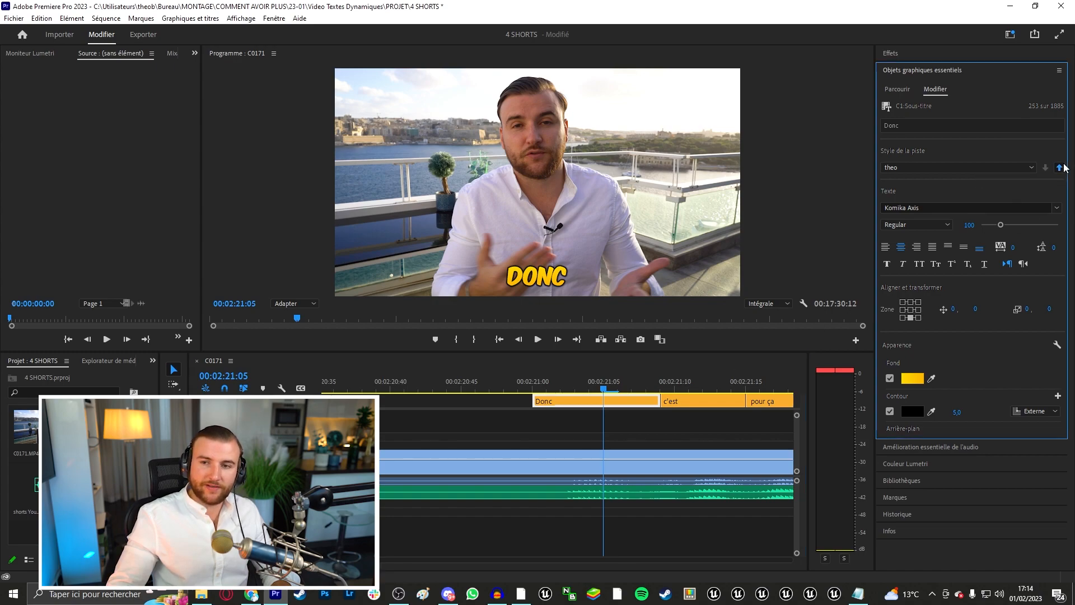
left_click_drag(547, 249, 702, 223)
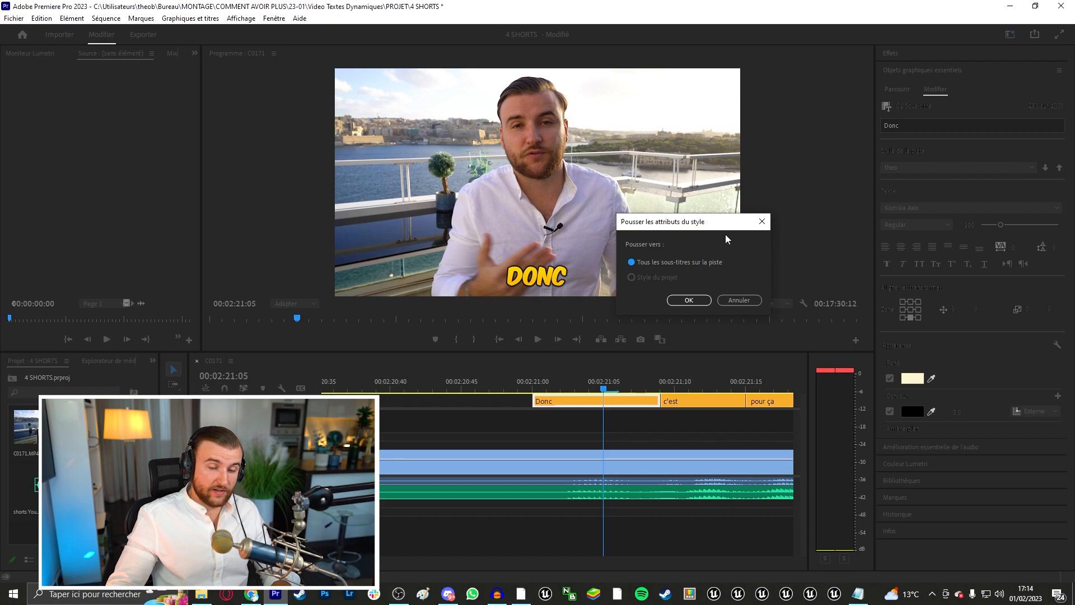
left_click(690, 301)
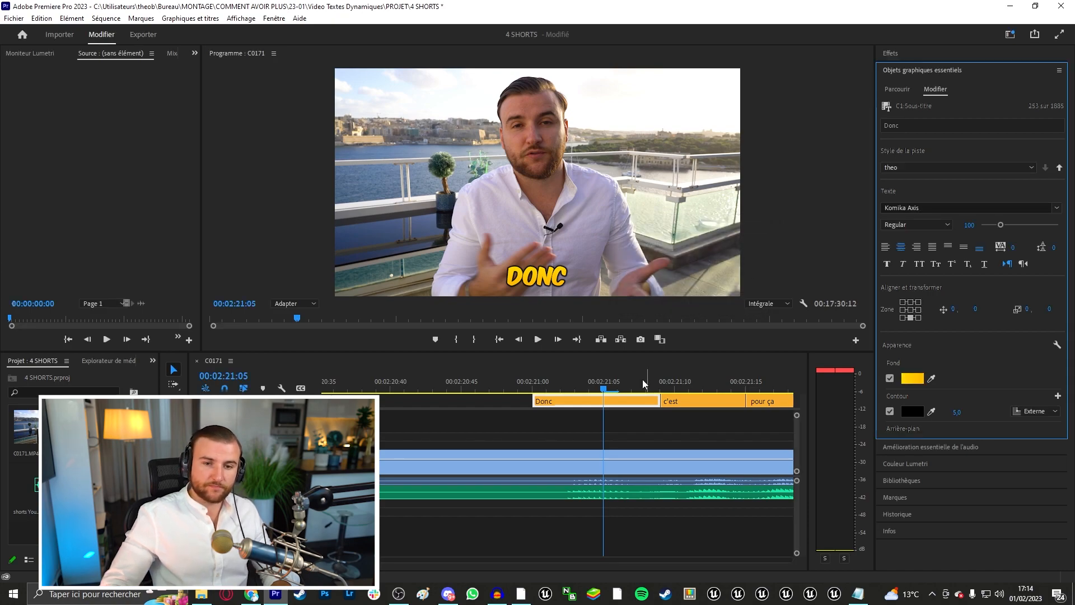
Preview the styled captions along the sequence from "Donc" to "l'affiliation", then return to the "pour ça" caption.
left_click_drag(600, 388, 710, 389)
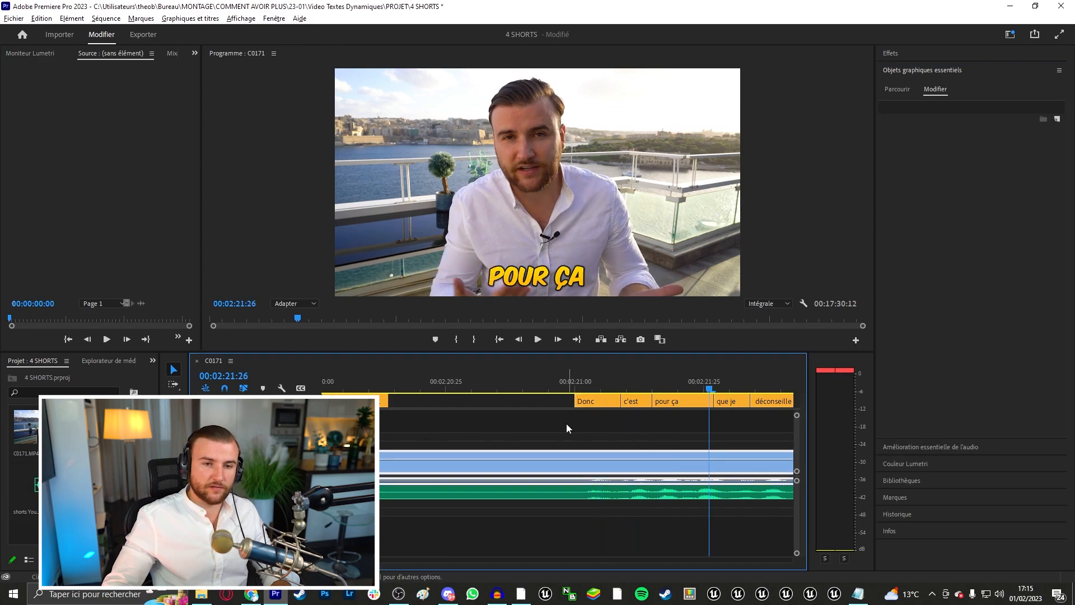
scroll(563, 425, "down", 3)
key("space")
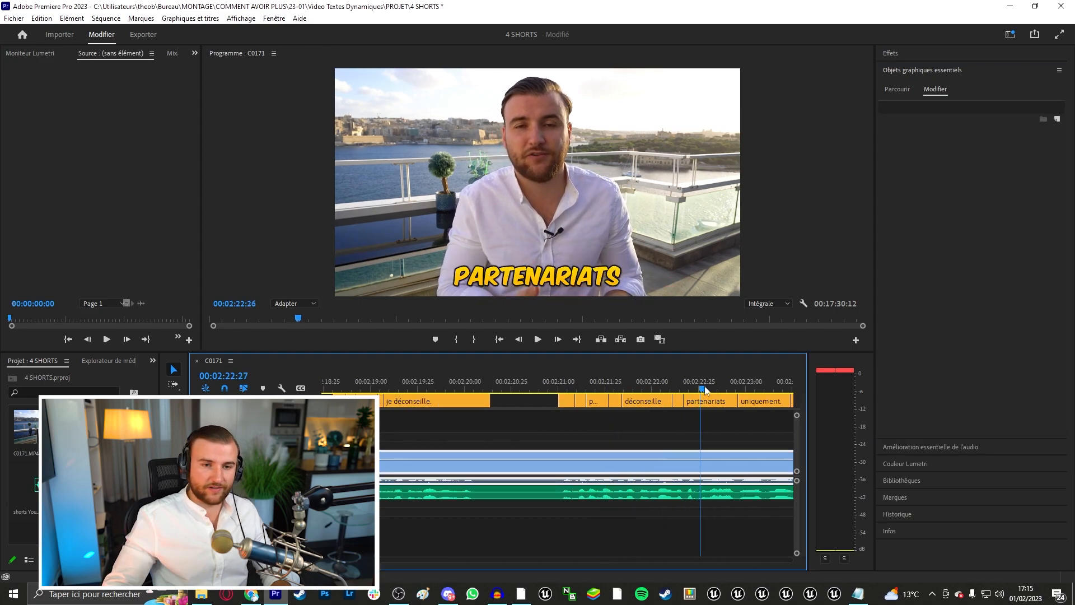
scroll(604, 424, "down", 3)
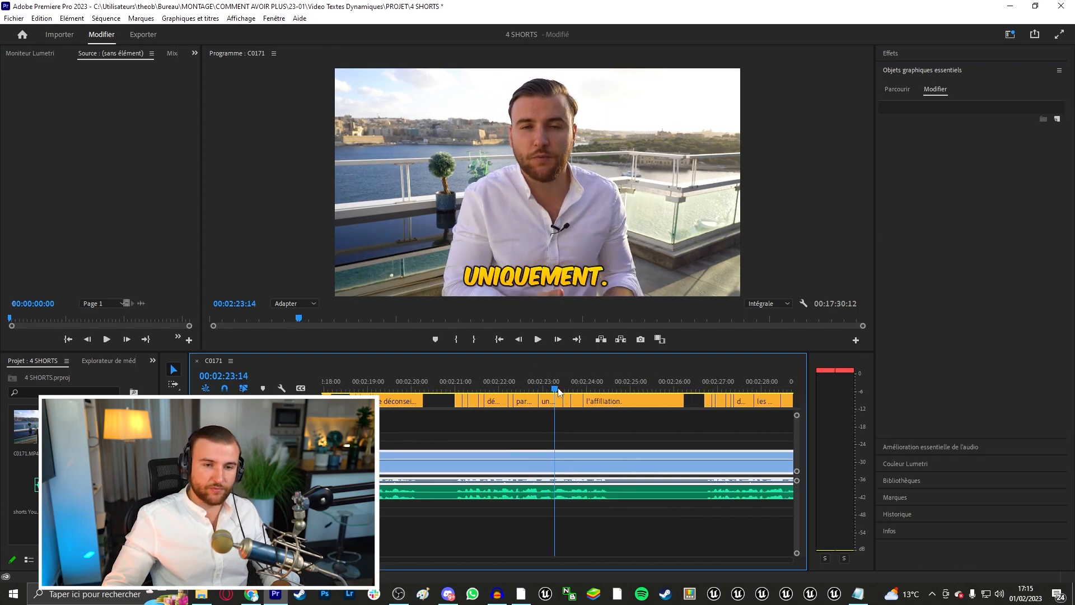
left_click_drag(597, 392, 461, 389)
scroll(466, 412, "up", 5)
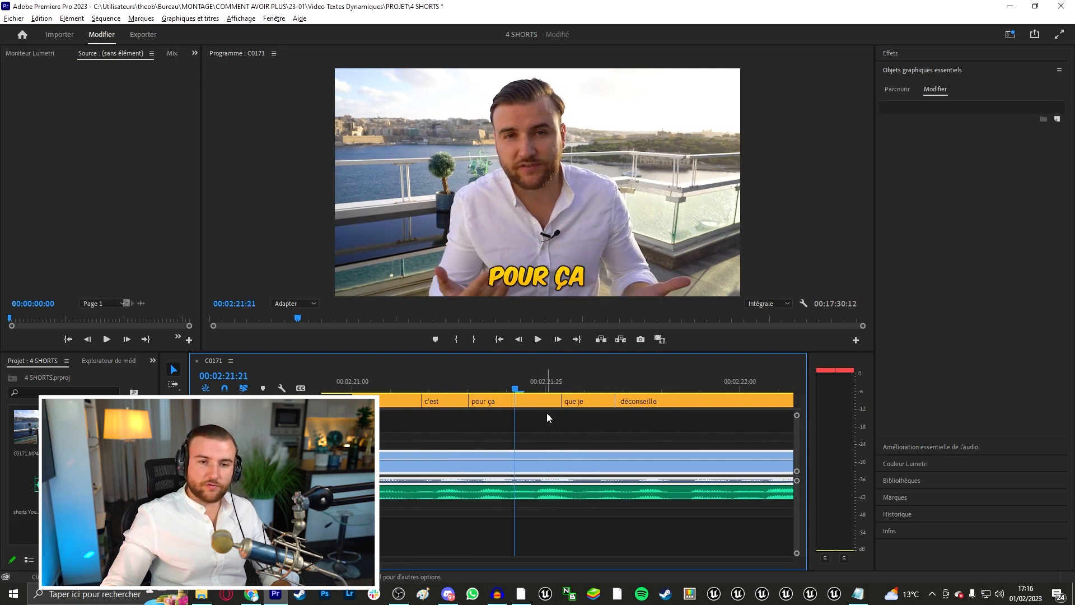
Split the "pour ça" caption in two at 00:02:21:22.
scroll(546, 412, "up", 3)
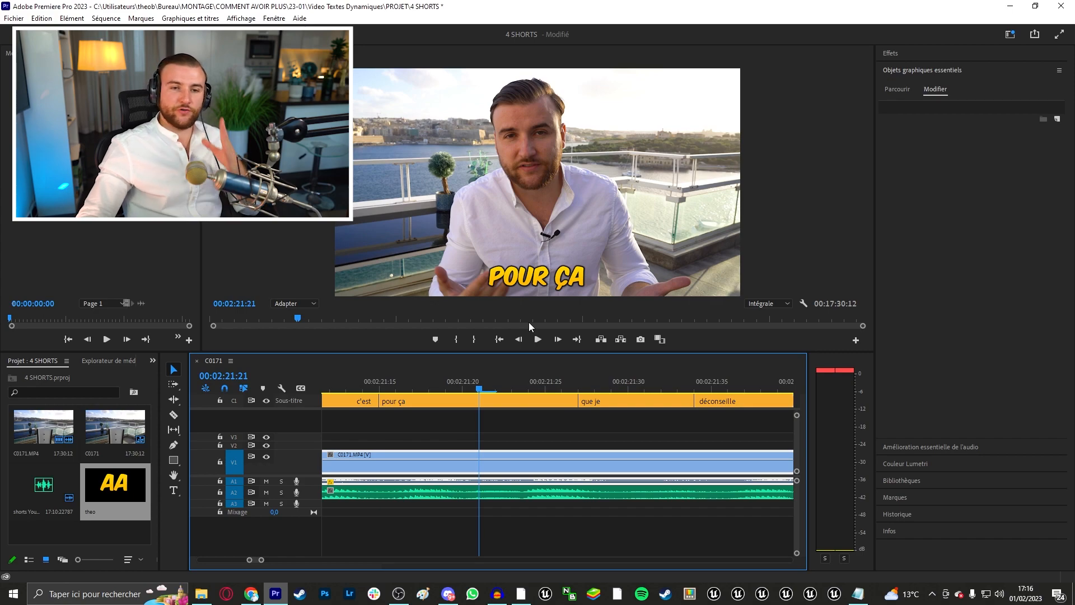
key("Right")
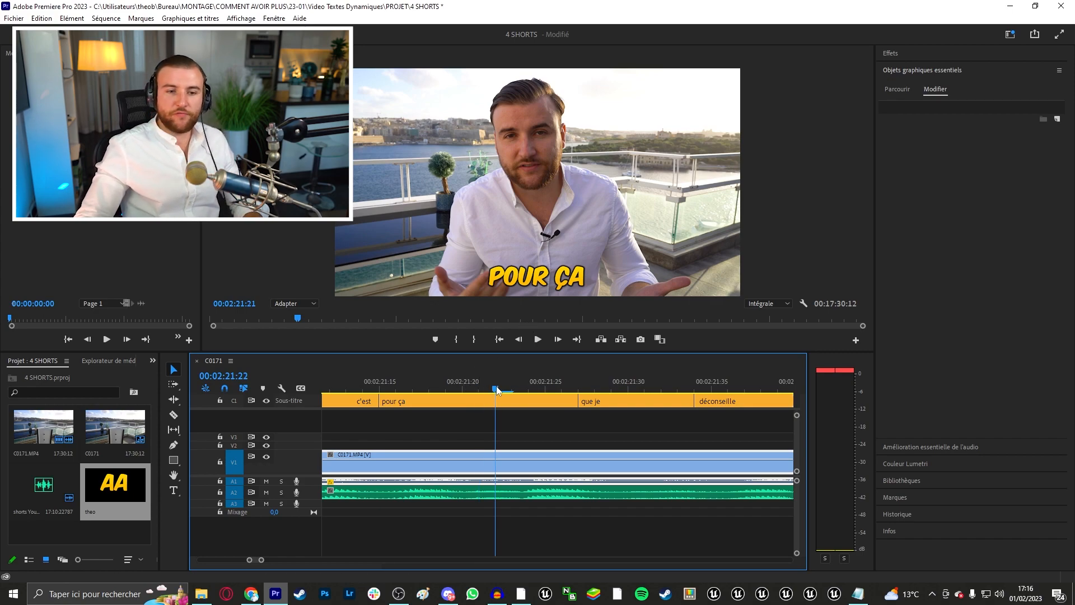
left_click(497, 402)
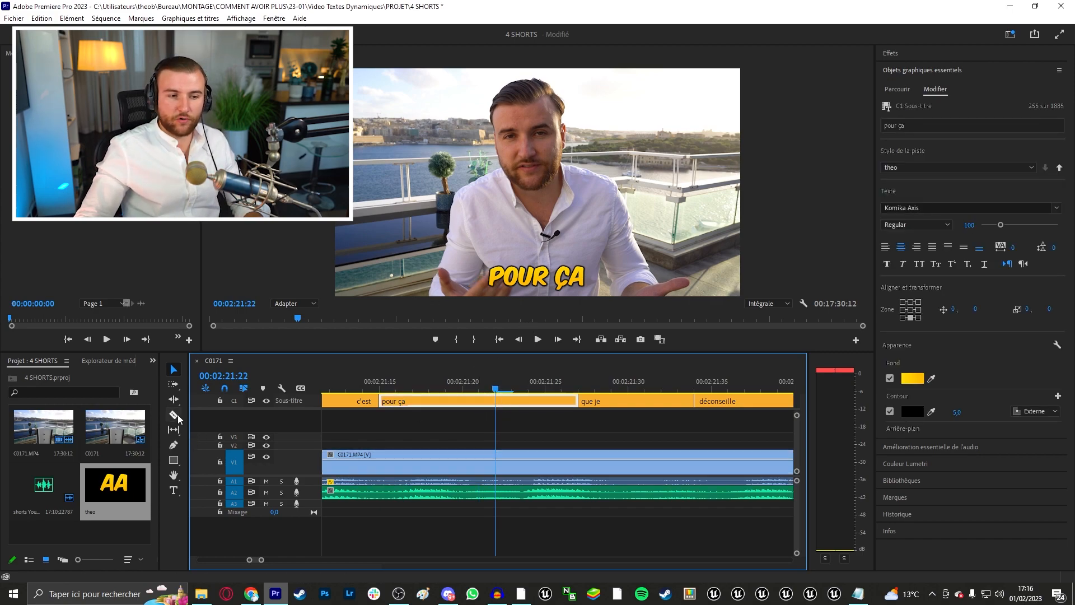
key("ctrl+k")
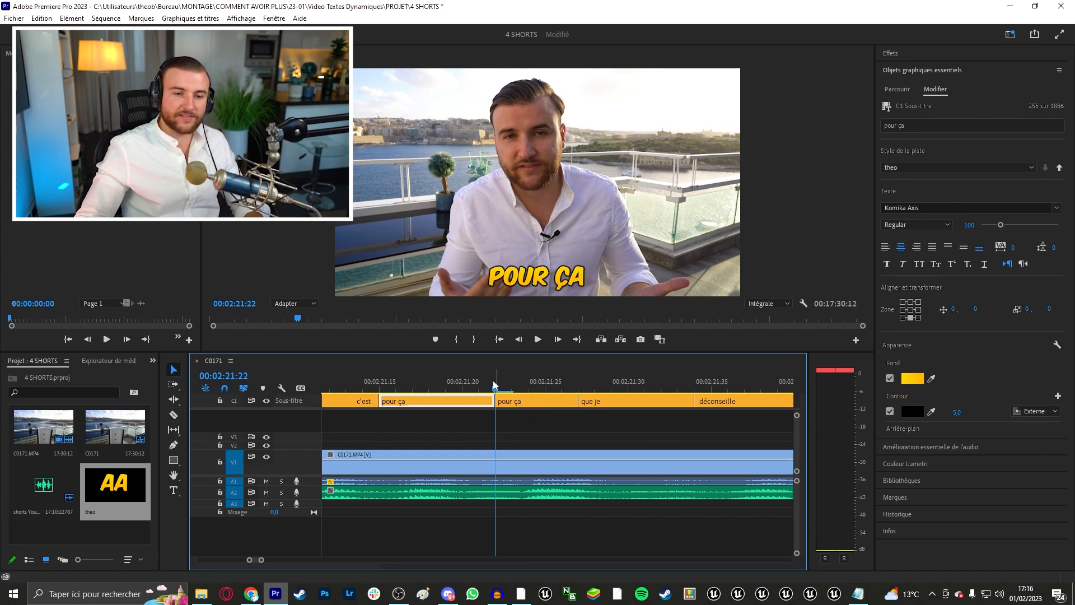
Remove "ça" from the first half of the split "pour ça" caption, leaving only "pour".
key("Left")
key("t")
left_click(566, 287)
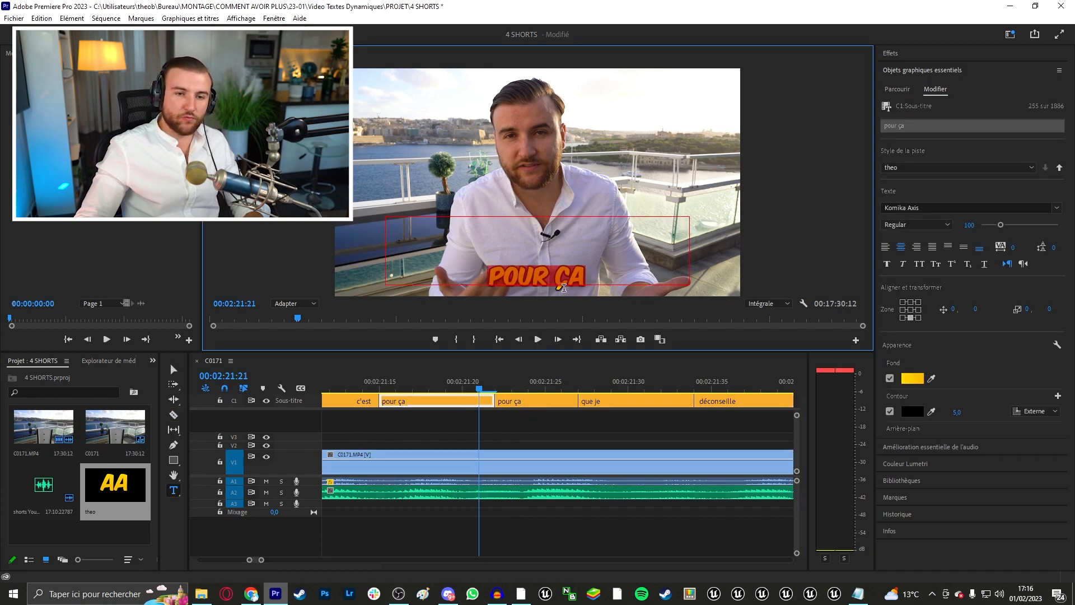
left_click_drag(554, 277, 642, 281)
key("BackSpace")
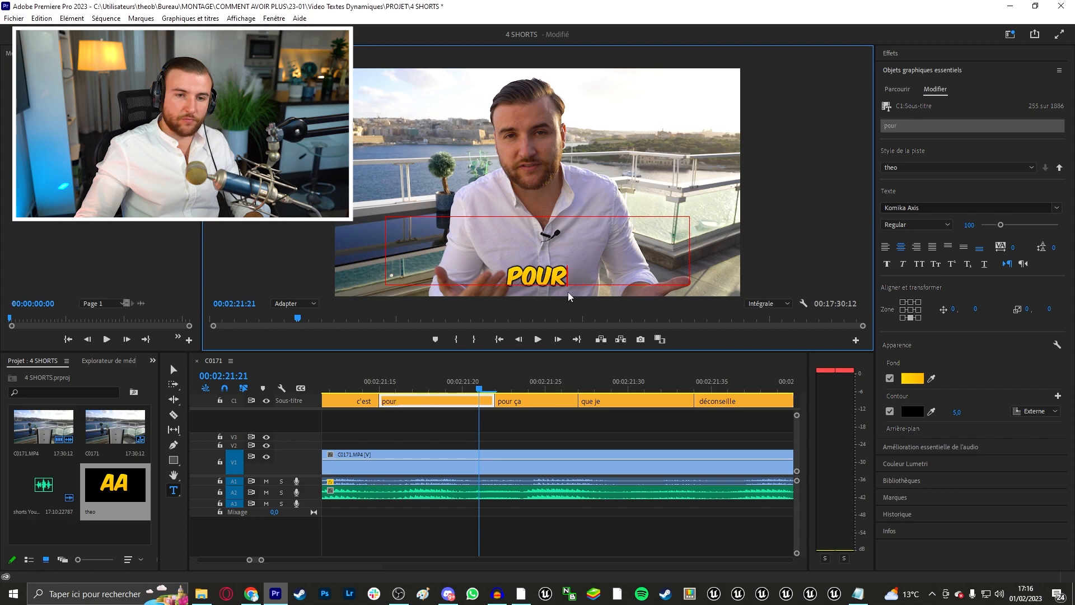
Remove "pour" from the second half of the split caption, leaving only "ça".
left_click(521, 383)
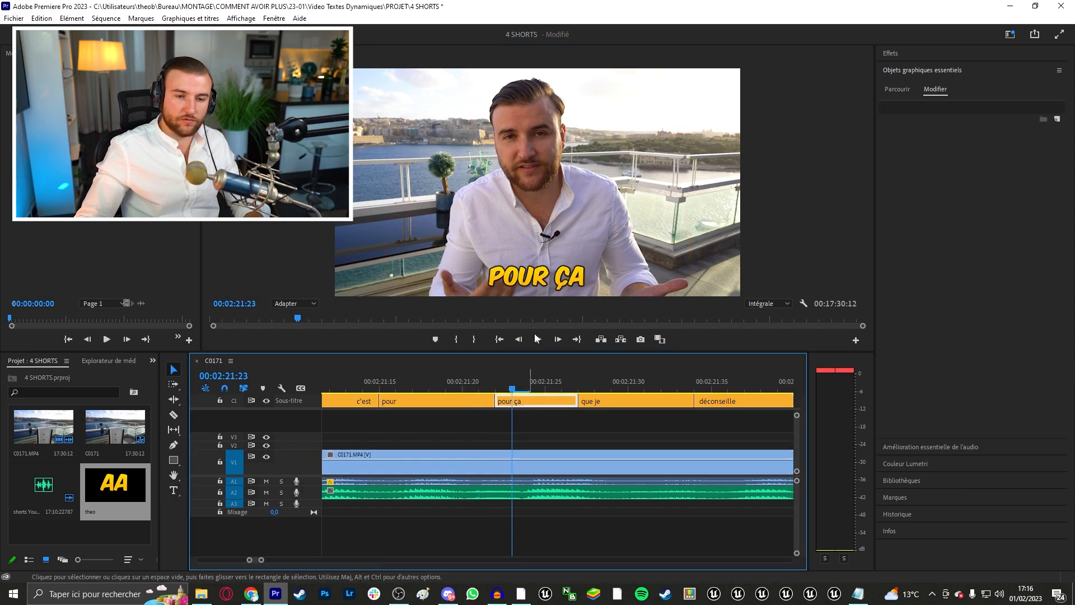
double_click(533, 278)
double_click(527, 278)
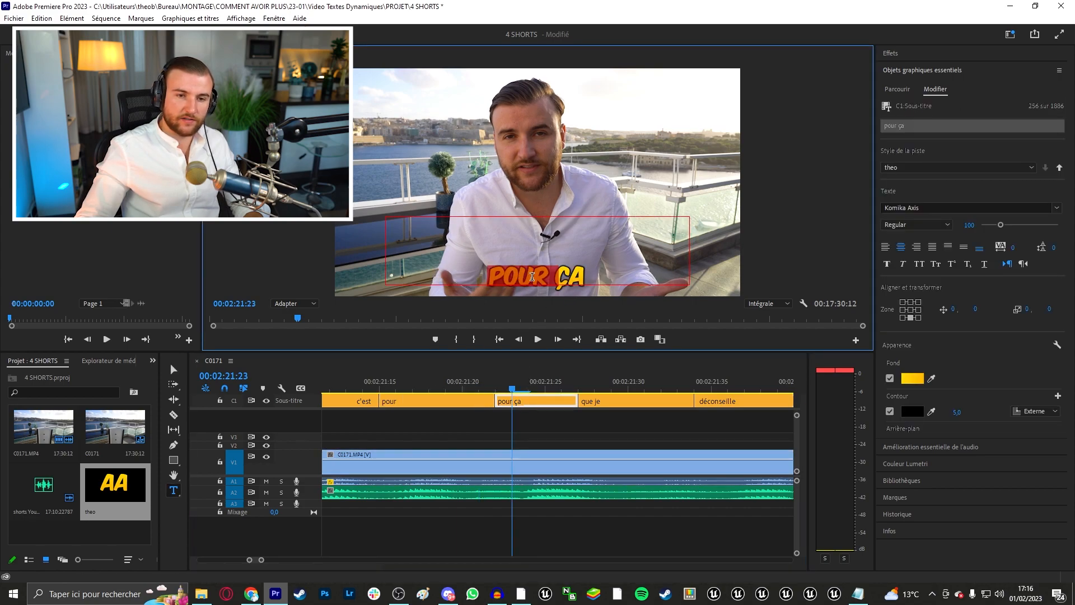
key("BackSpace")
Split the "que je" caption in two at 00:02:21:31.
left_click_drag(501, 391, 628, 387)
left_click(611, 401)
key("ctrl+k")
key("ctrl+z")
left_click(645, 388)
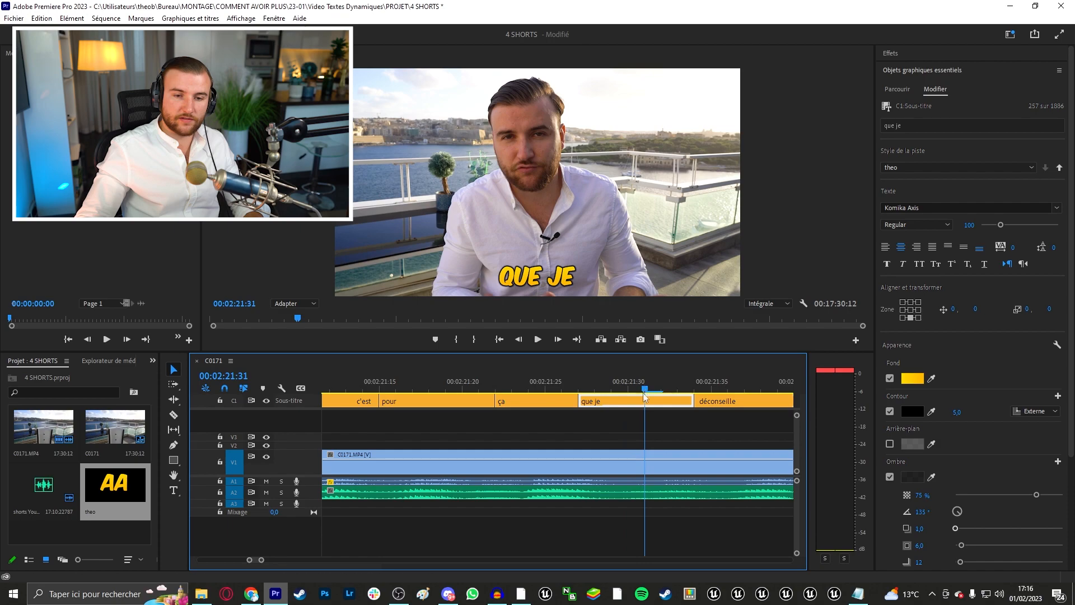
key("ctrl+k")
Remove "je" from the first half of the split "que je" caption, leaving only "que".
left_click(613, 388)
double_click(538, 276)
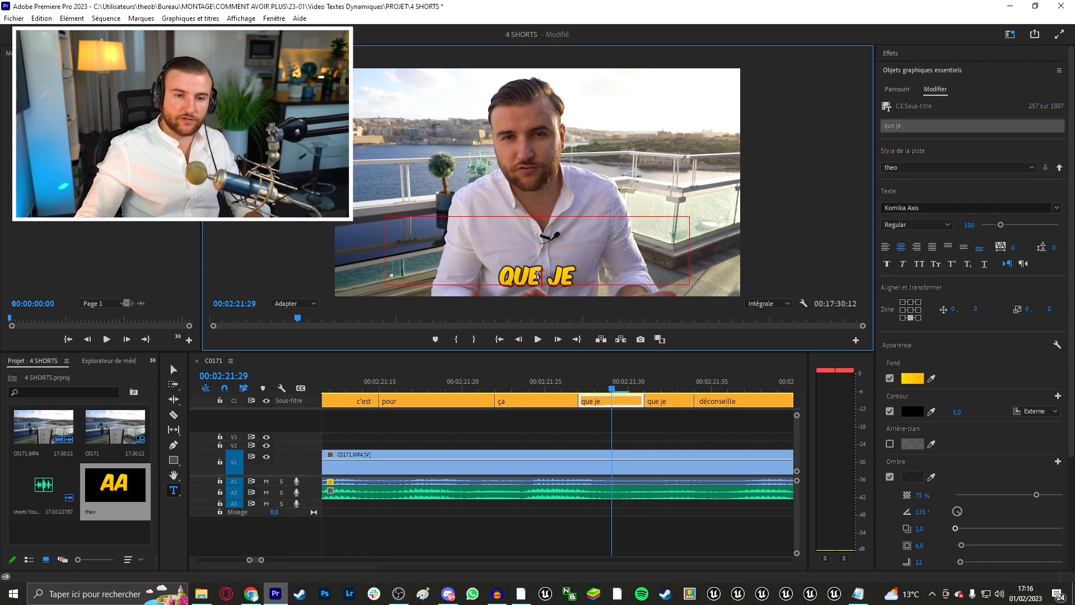
left_click_drag(570, 278, 628, 280)
key("BackSpace")
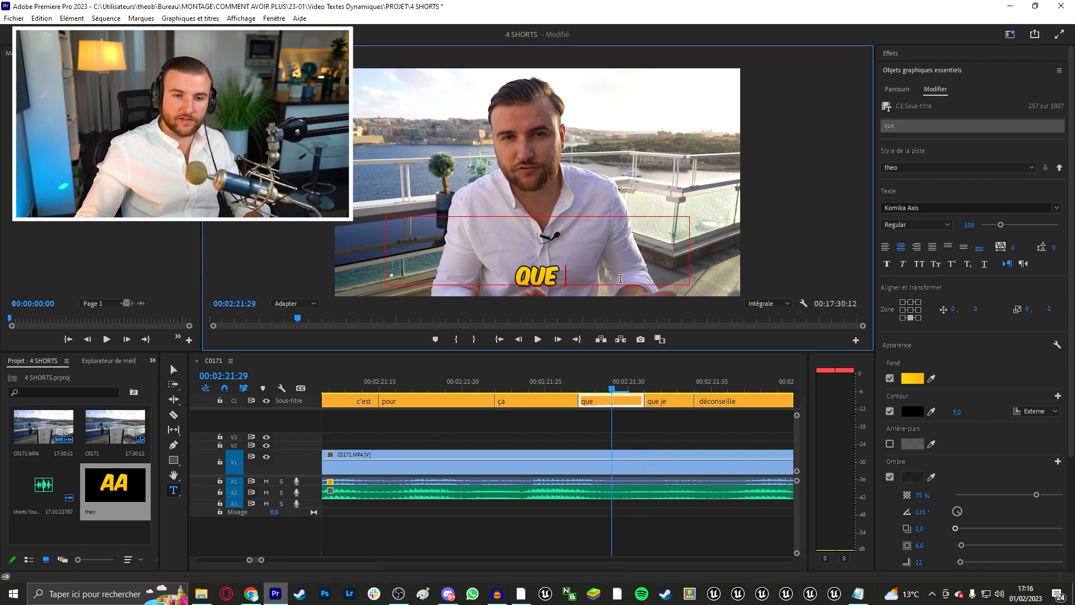
Remove "que" from the second half of the split "que je" caption, leaving only "je".
left_click(661, 388)
double_click(550, 286)
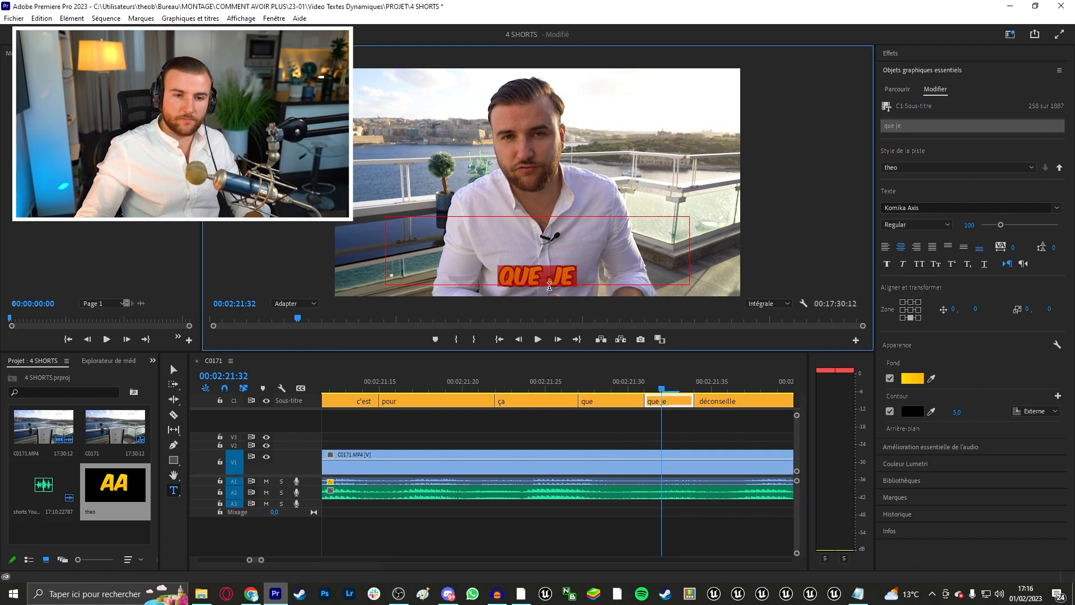
left_click(549, 284)
left_click_drag(548, 281, 440, 274)
key("BackSpace")
left_click(596, 382)
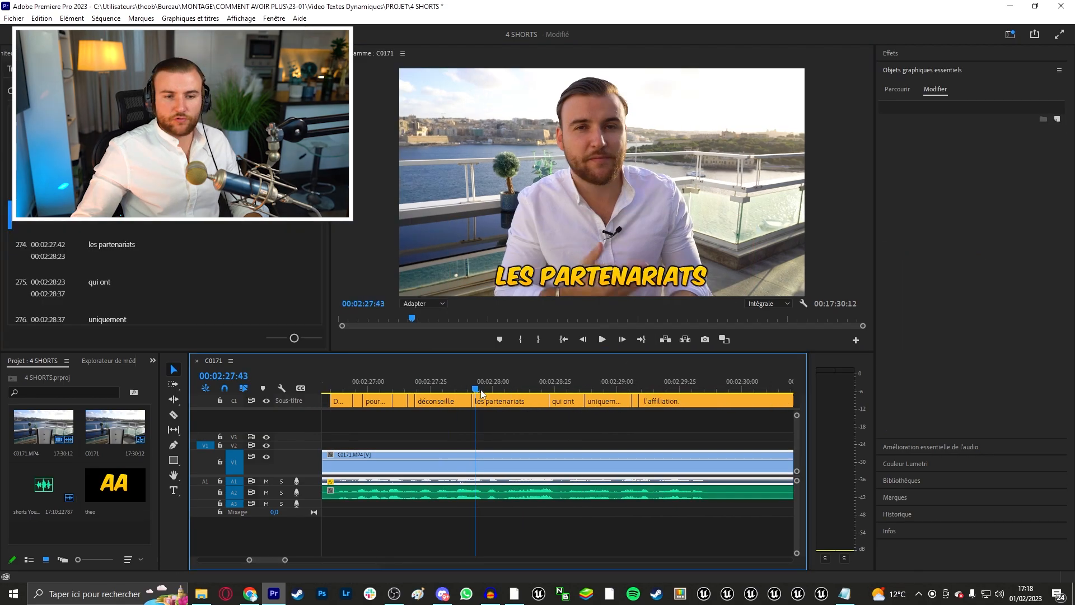
Try to split the "les partenariats" caption in two at 00:02:28:01.
left_click(500, 388)
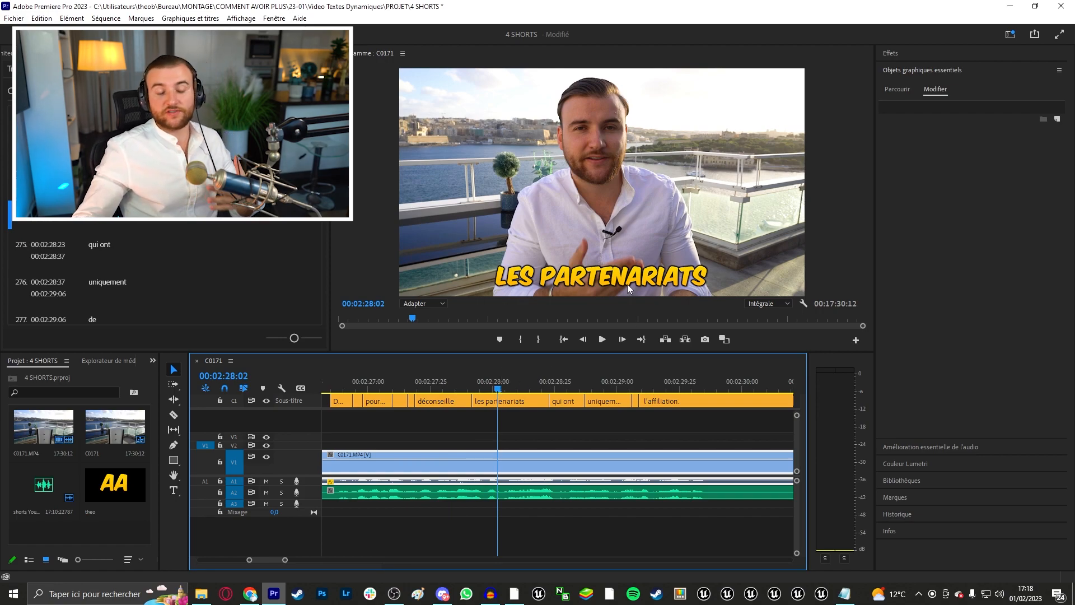
scroll(479, 410, "up", 3)
left_click(514, 388)
left_click(514, 405)
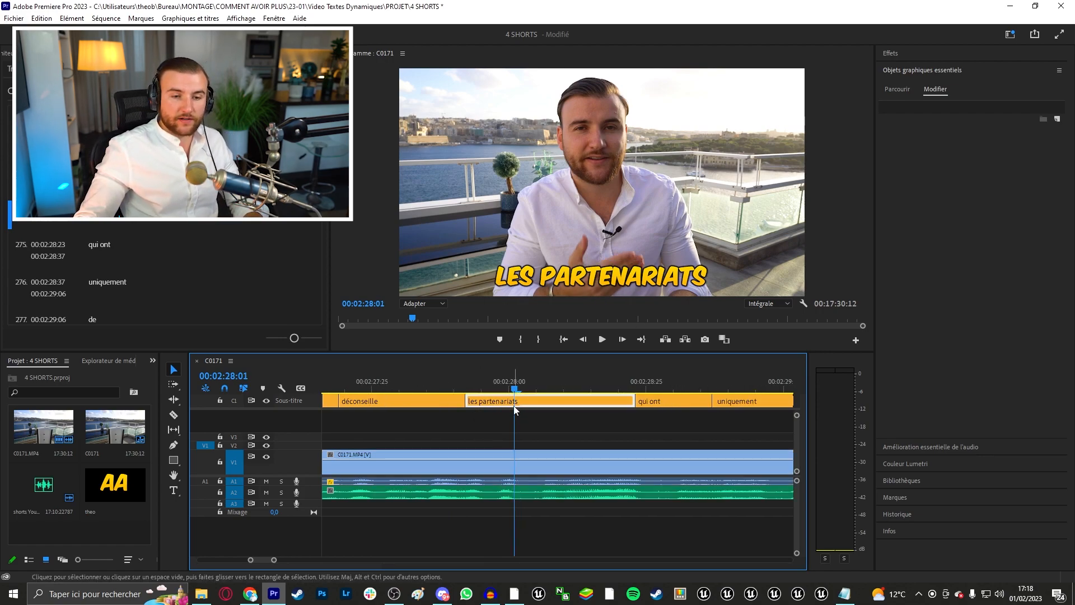
key("ctrl+k")
scroll(511, 421, "up", 3)
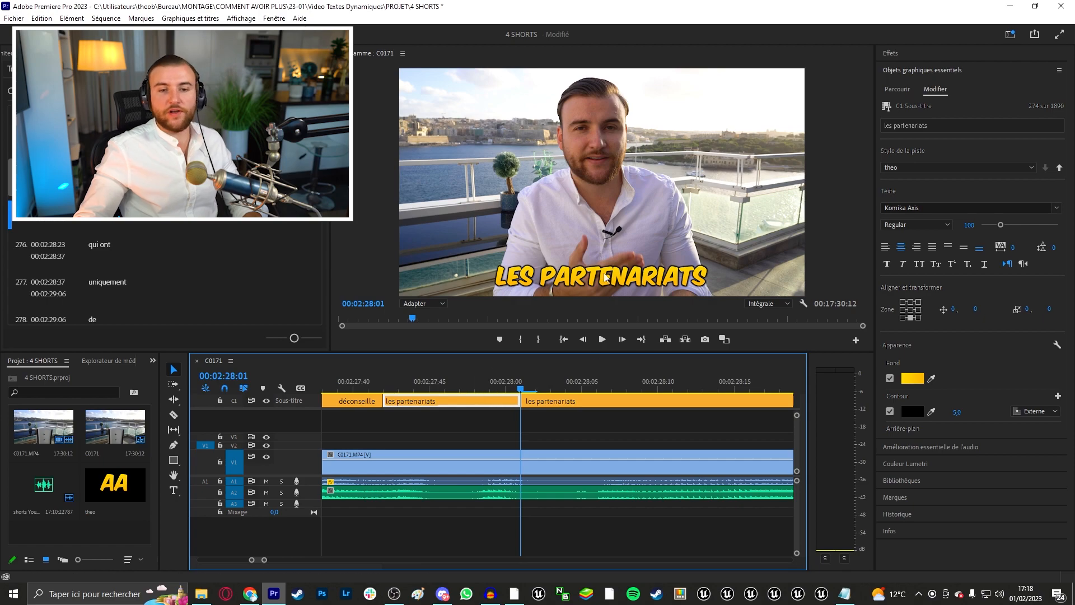
left_click(582, 388)
left_click(583, 402)
key("Delete")
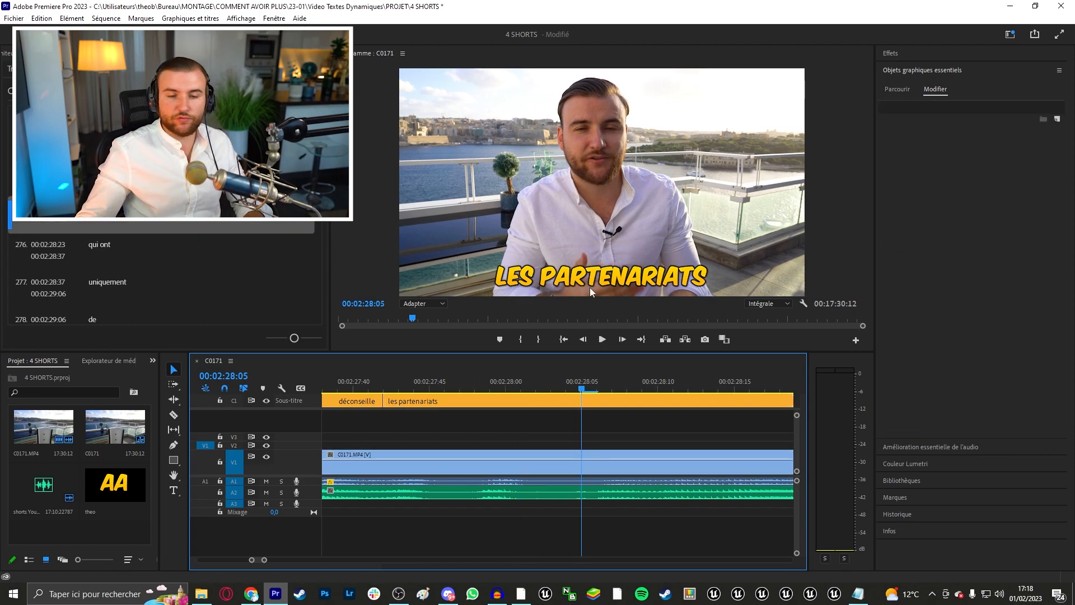
scroll(605, 405, "down", 3)
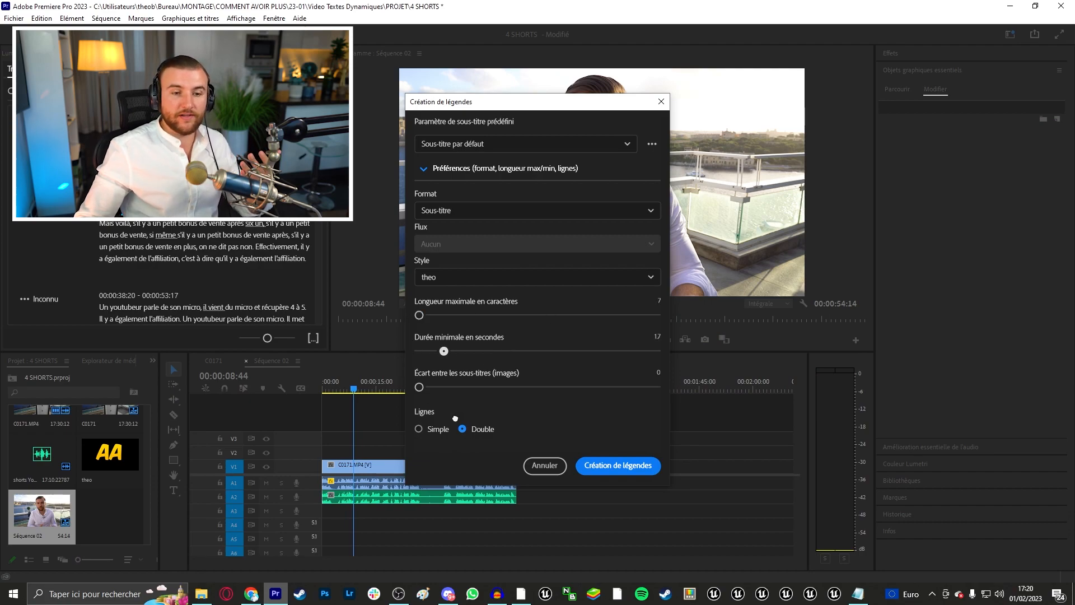
Create captions for Séquence 02 with a minimum duration of 1.2 seconds and single-line subtitles.
left_click_drag(455, 418, 421, 377)
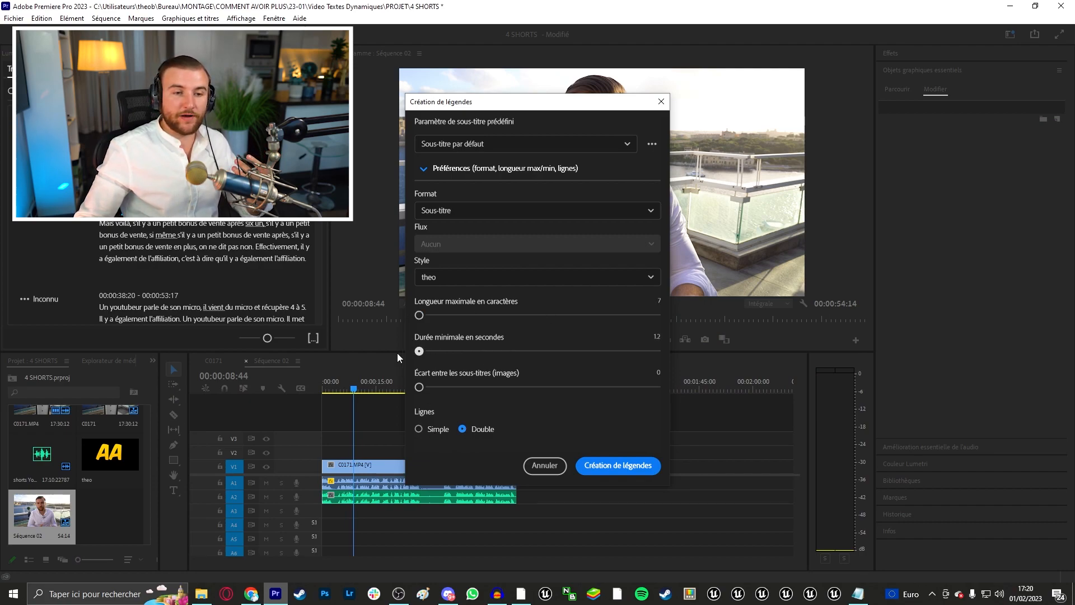
left_click(418, 428)
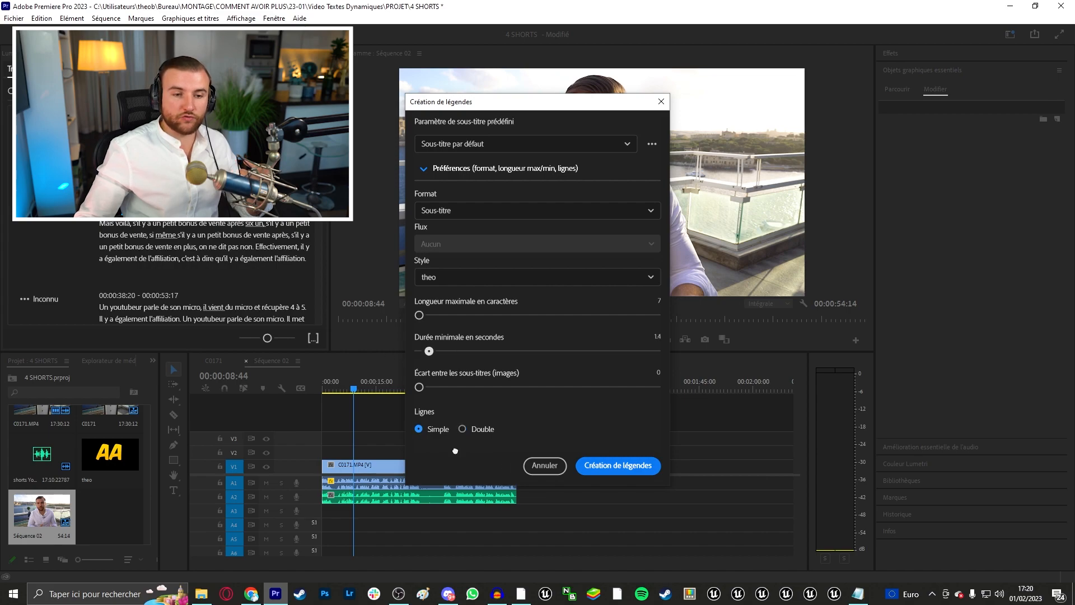
mouse_move(429, 352)
left_mouse_down()
mouse_move(622, 351)
mouse_move(412, 359)
left_mouse_up()
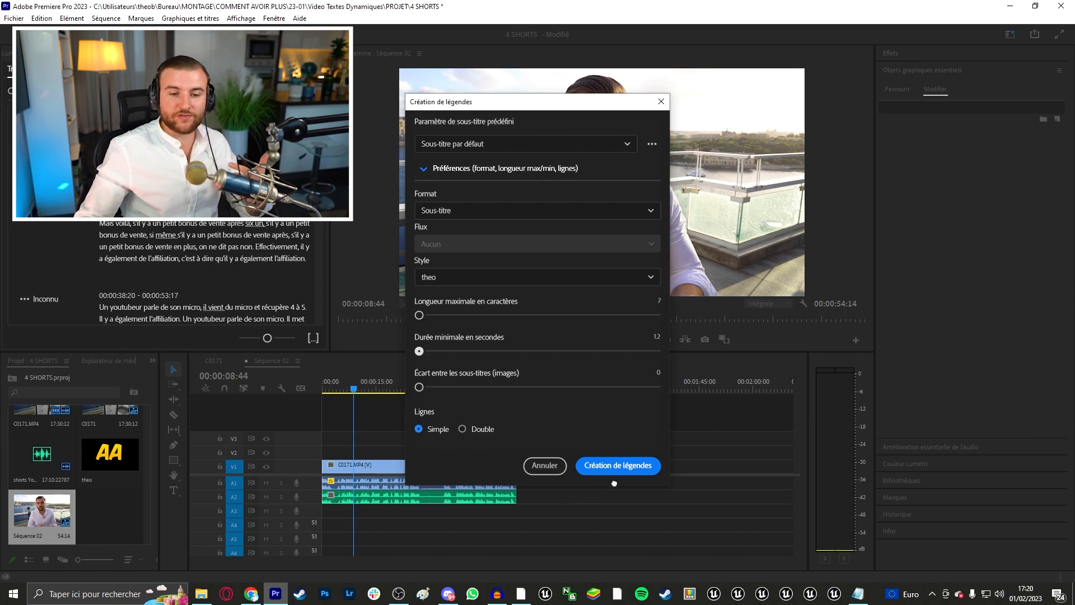
left_click_drag(617, 351, 353, 351)
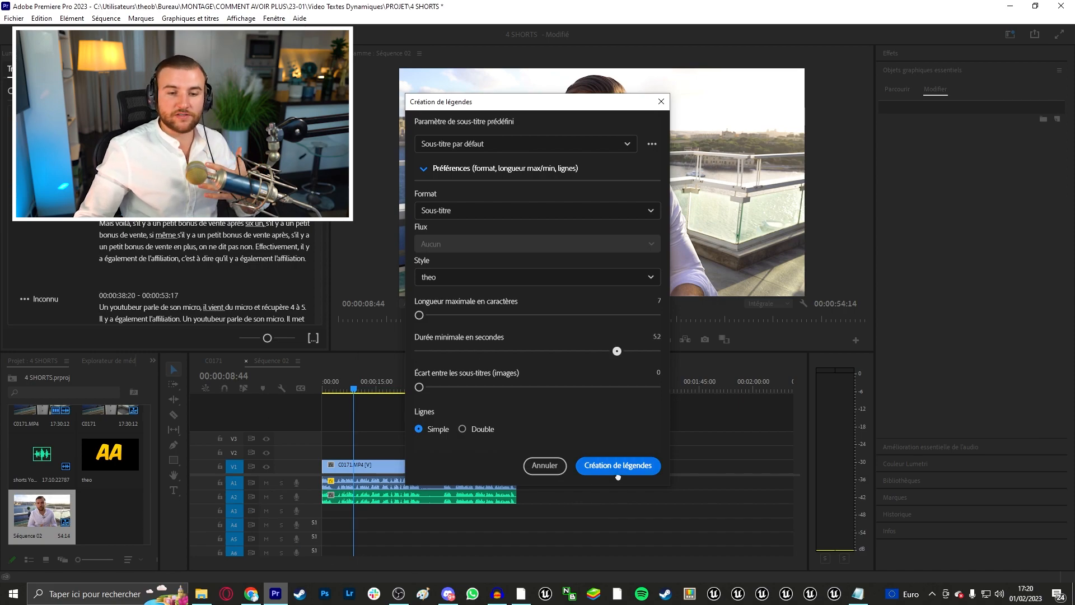
left_click_drag(617, 351, 448, 368)
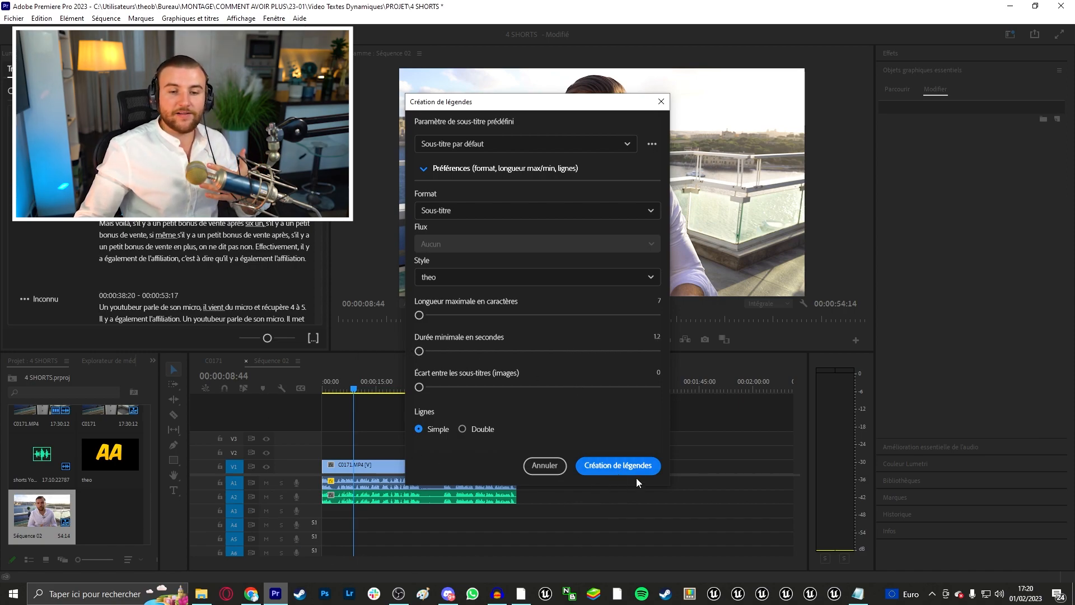
left_click(631, 463)
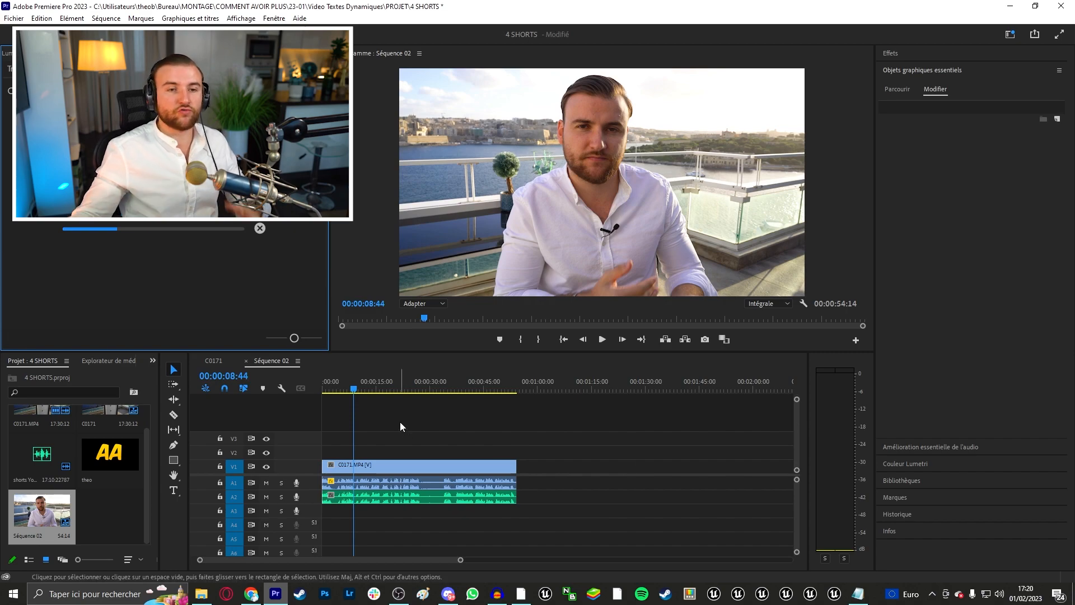
Preview the generated captions in Séquence 02 around "de vente," and onward along the timeline.
left_click(413, 387)
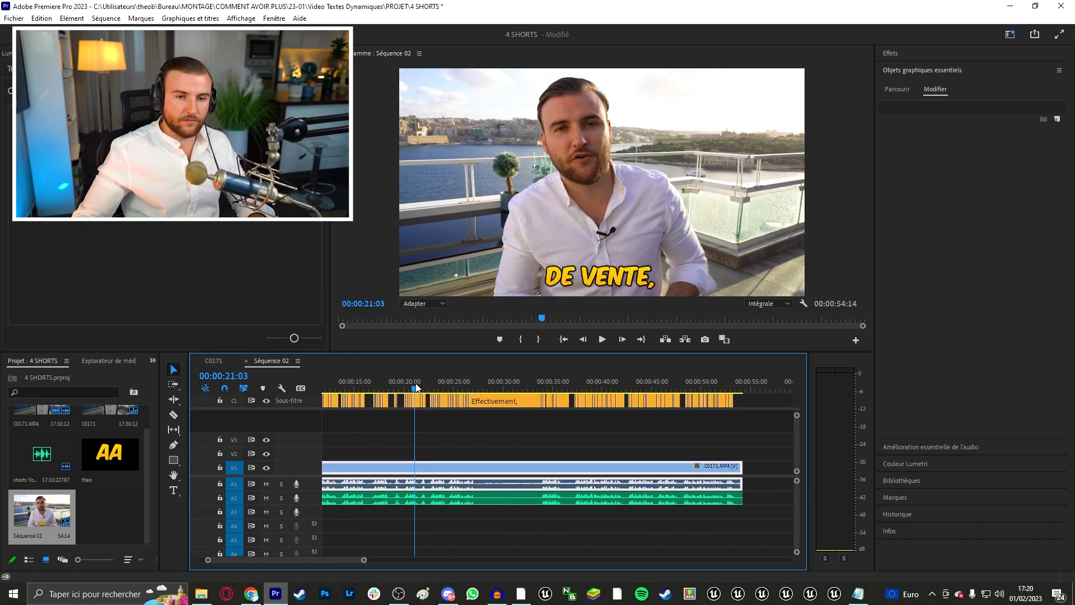
scroll(416, 454, "up", 3)
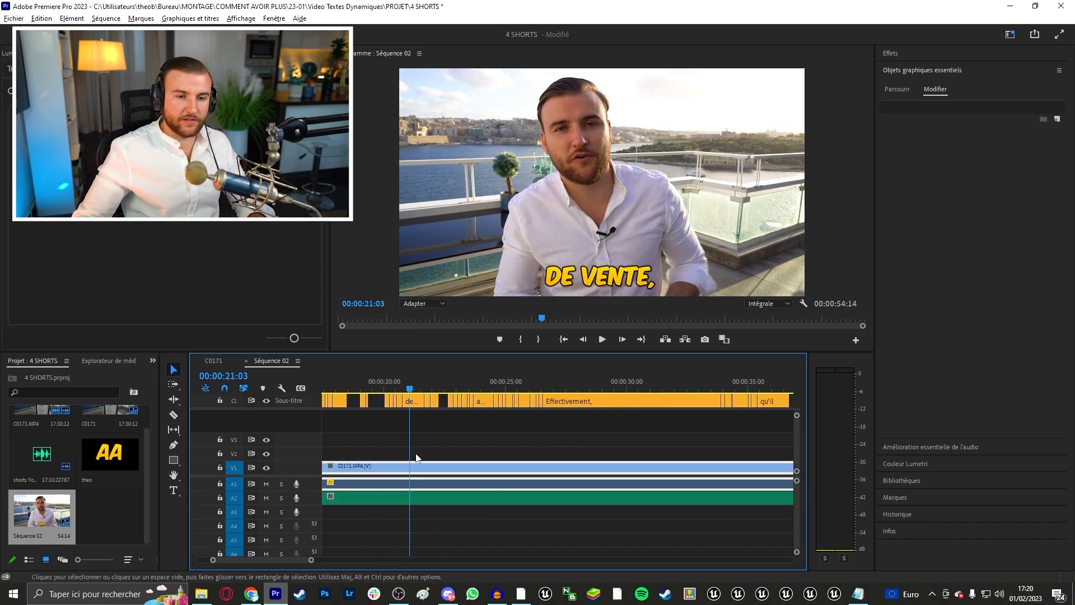
scroll(416, 458, "up", 2)
left_click(424, 388)
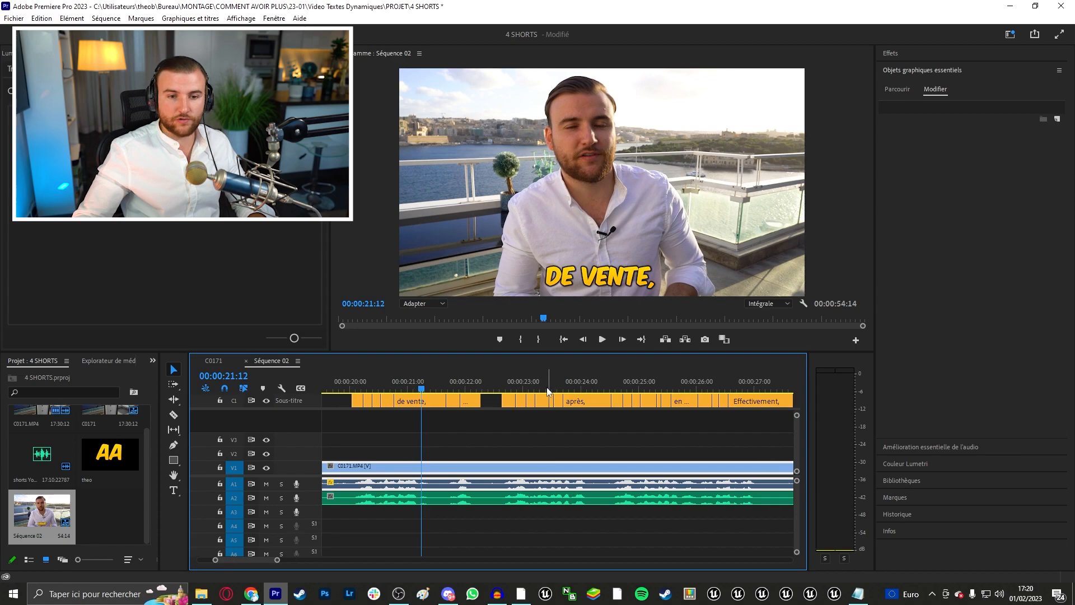
left_click_drag(548, 390, 628, 387)
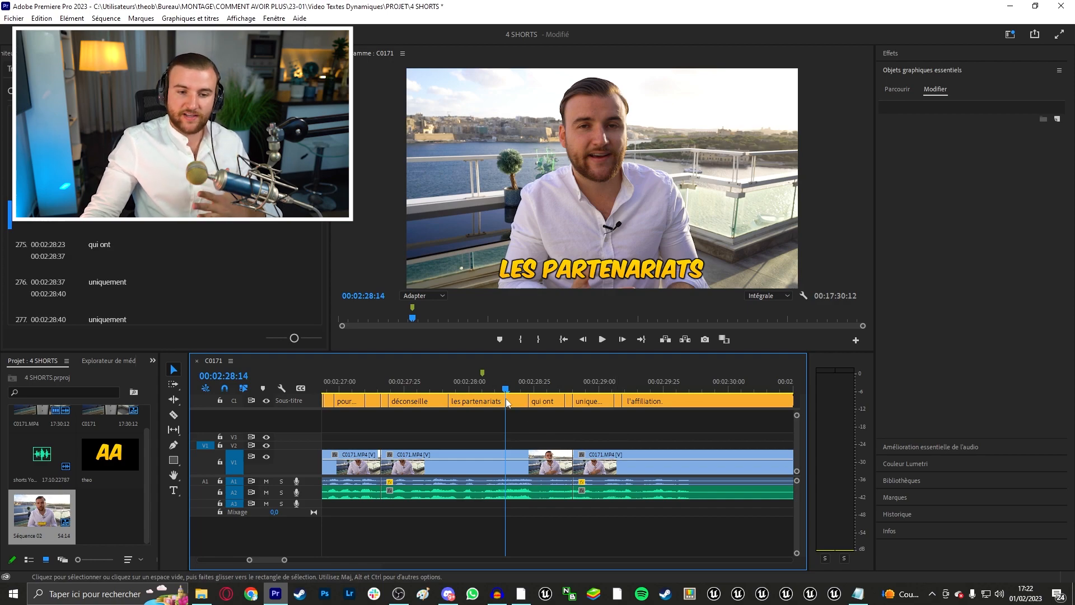
Set the font size of the "les partenariats" caption to 136 and of the "l'affiliation." caption to 150.
left_click(507, 404)
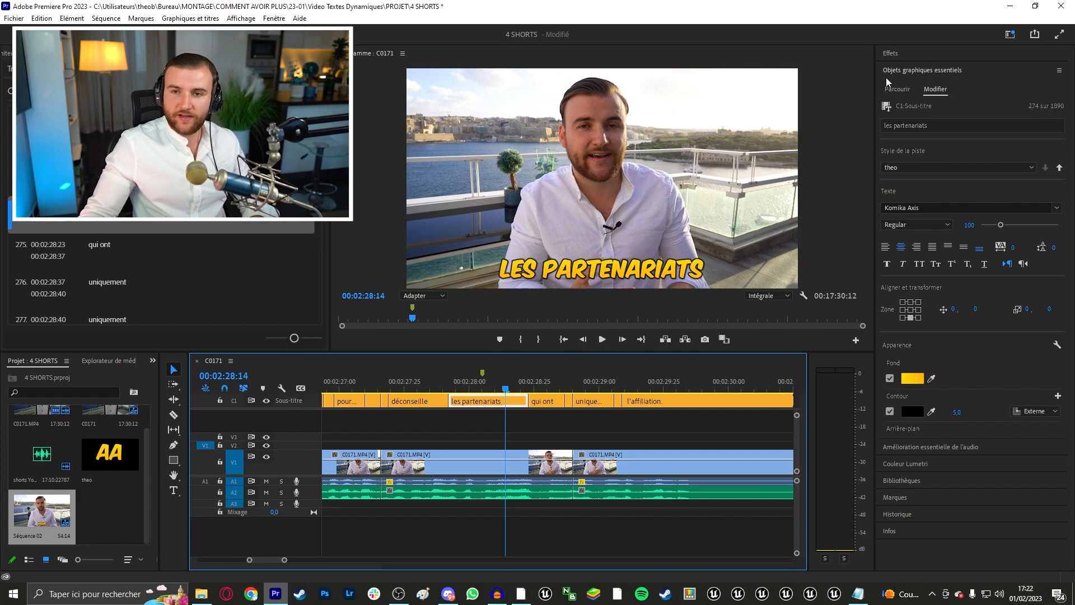
left_click_drag(1002, 225, 1007, 226)
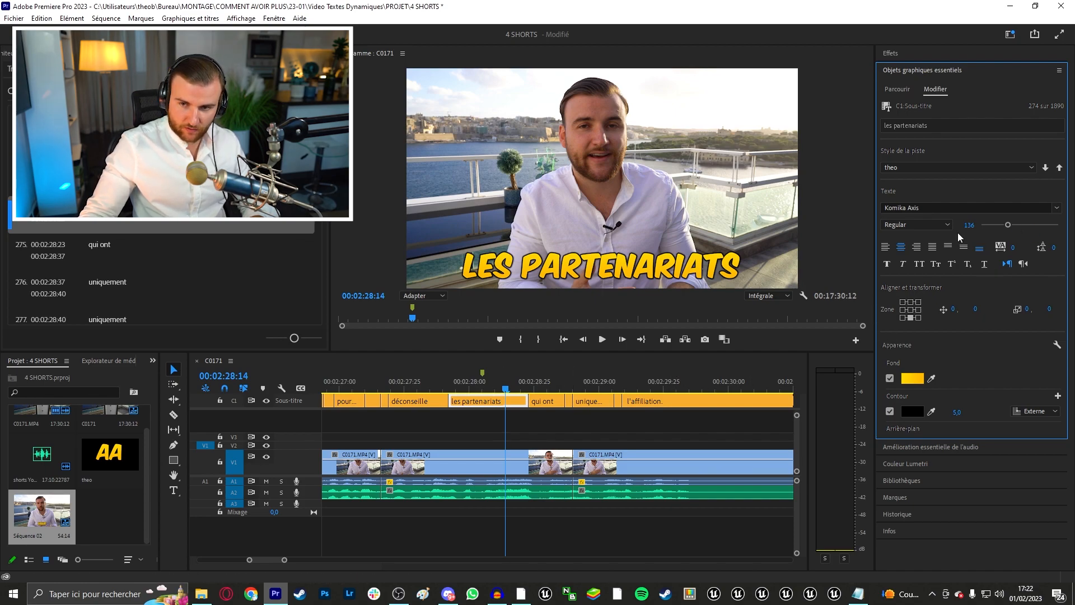
left_click_drag(433, 391, 556, 386)
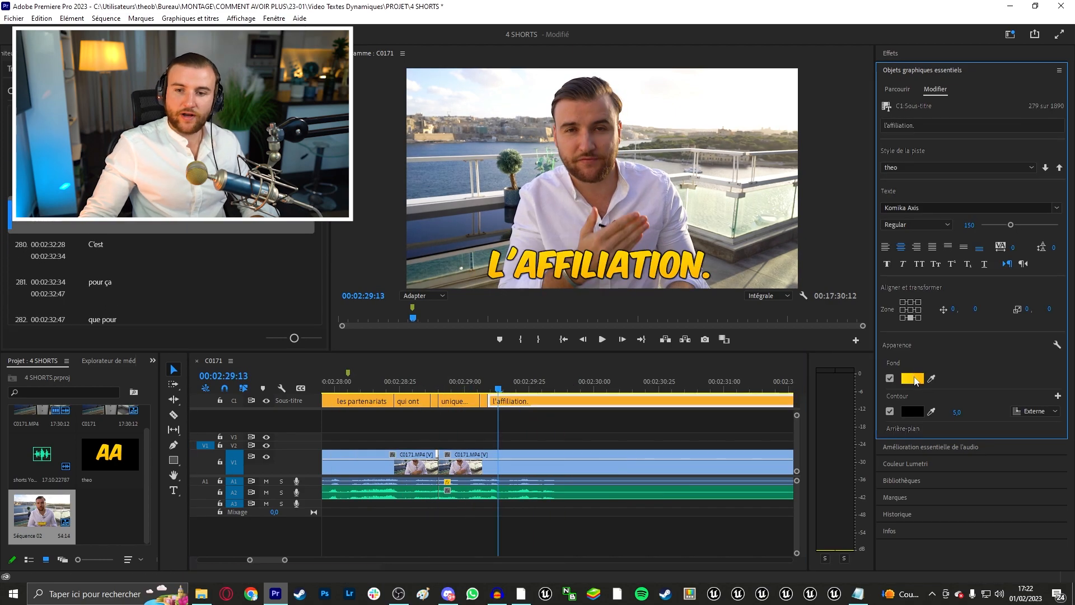
Try a solid fill with a different hue on the "l'affiliation." caption in place of the yellow gradient.
left_click(913, 379)
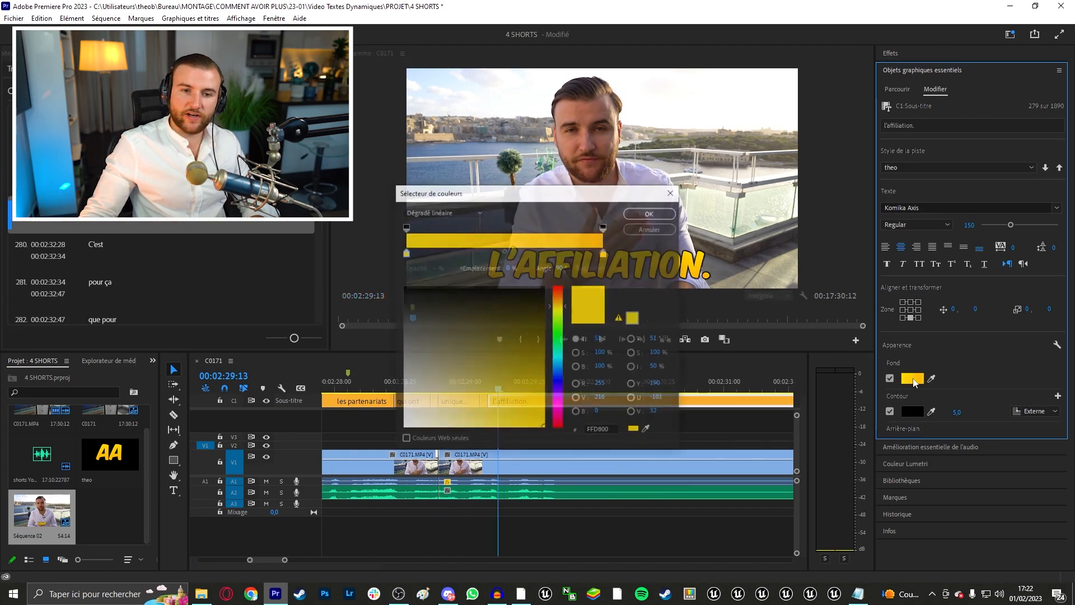
left_click(459, 211)
left_click(436, 220)
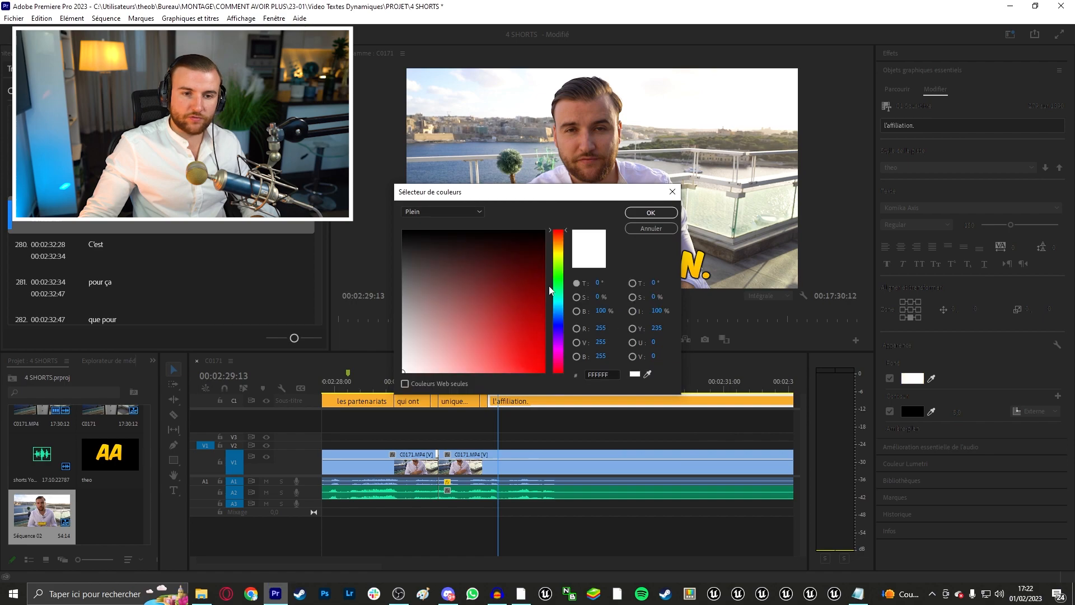
left_click(559, 274)
key("Return")
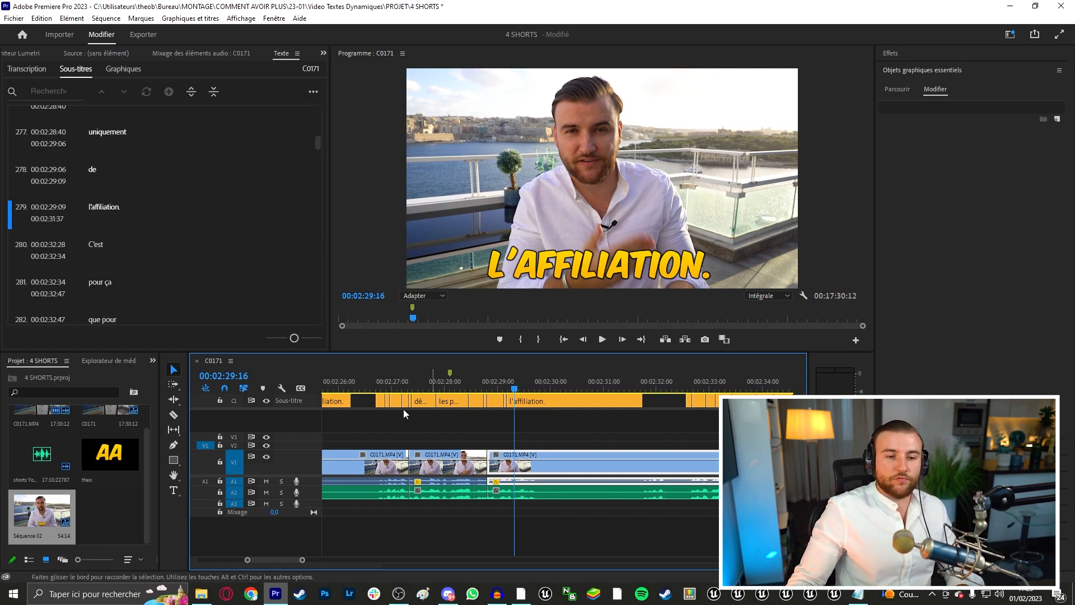
Select everything in the C0171 sequence and upgrade all its captions to graphics.
left_click(376, 386)
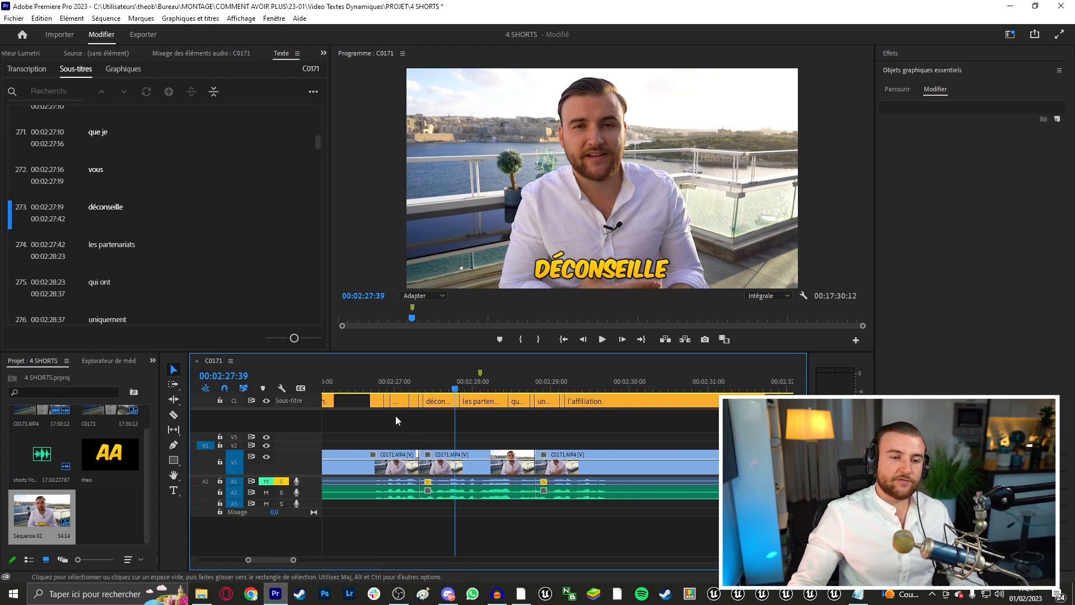
scroll(301, 446, "up", 1)
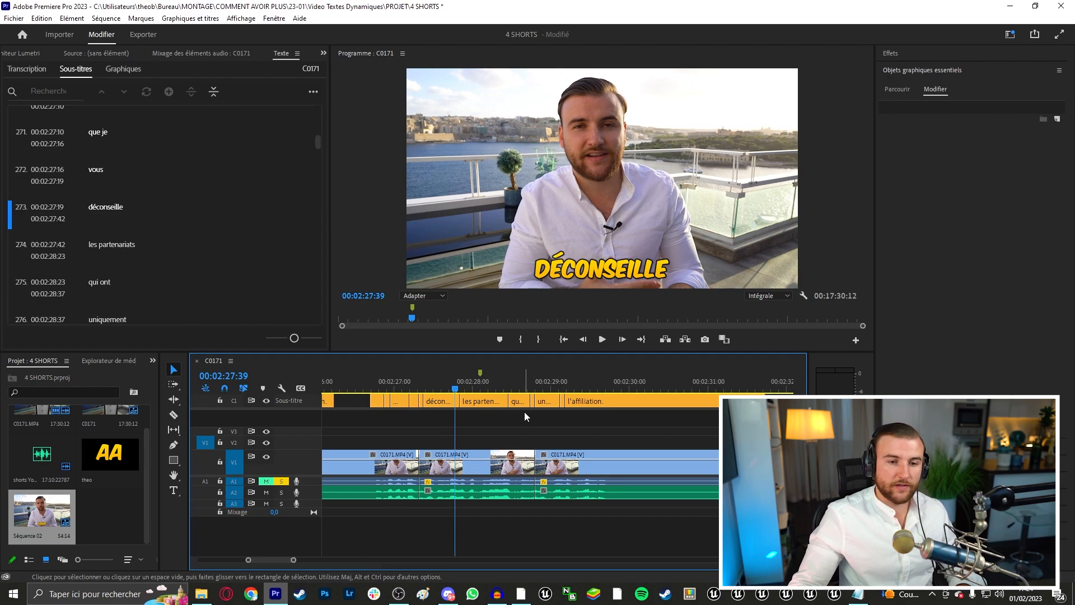
key("ctrl+a")
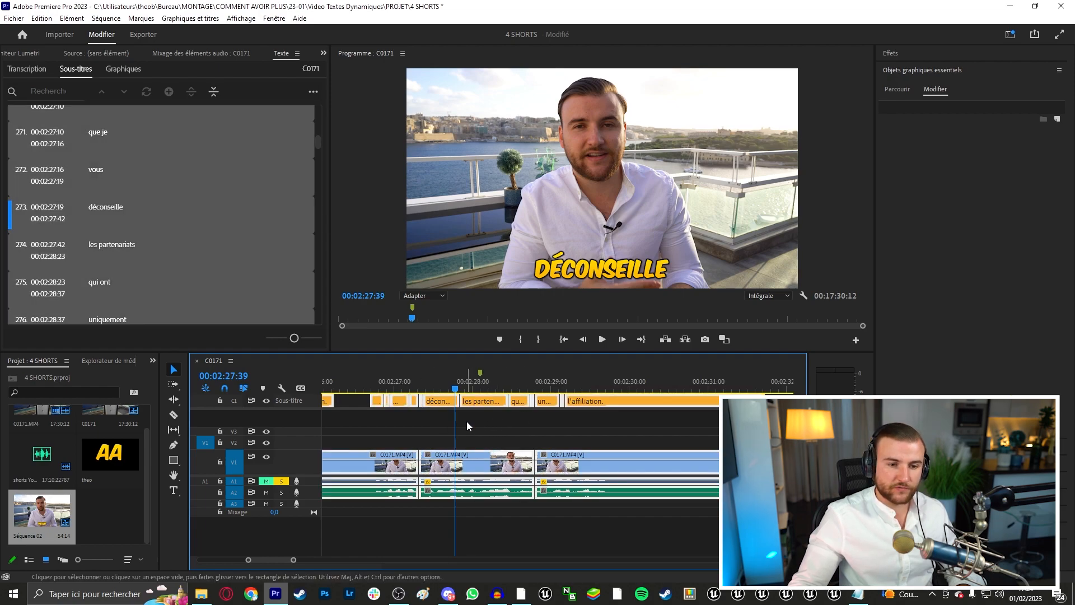
left_click(177, 21)
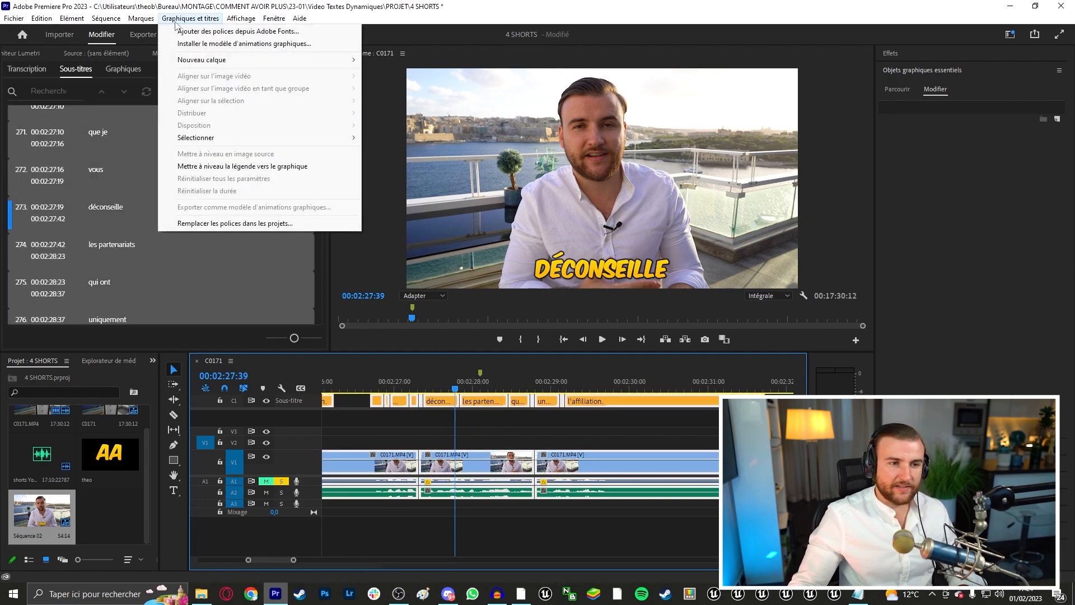
left_click(220, 168)
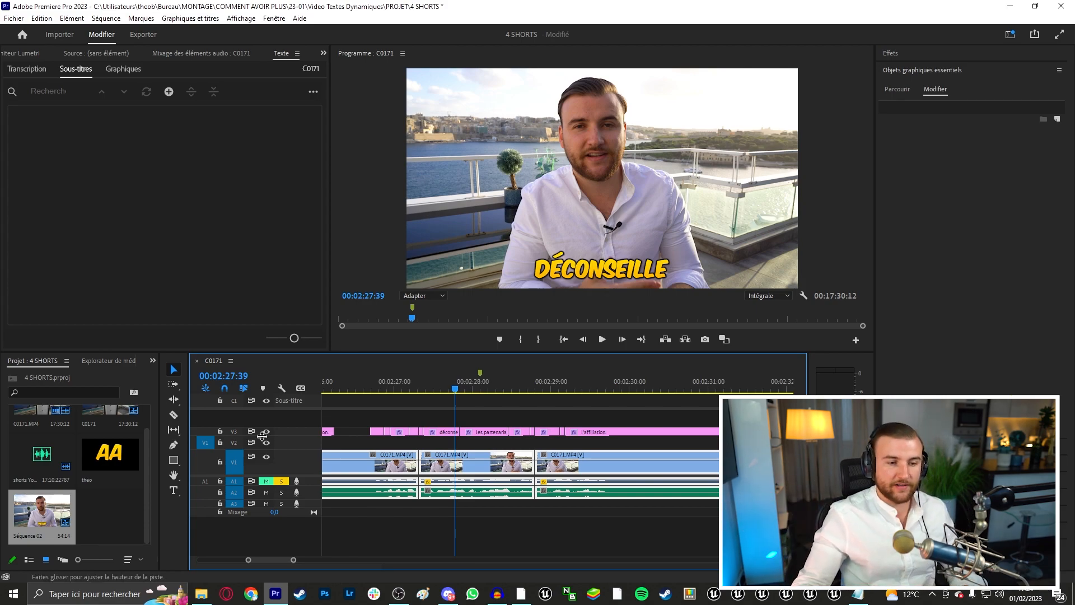
left_click_drag(280, 429, 281, 412)
scroll(426, 417, "up", 3)
mouse_move(475, 392)
left_mouse_down()
mouse_move(542, 389)
mouse_move(471, 393)
left_mouse_up()
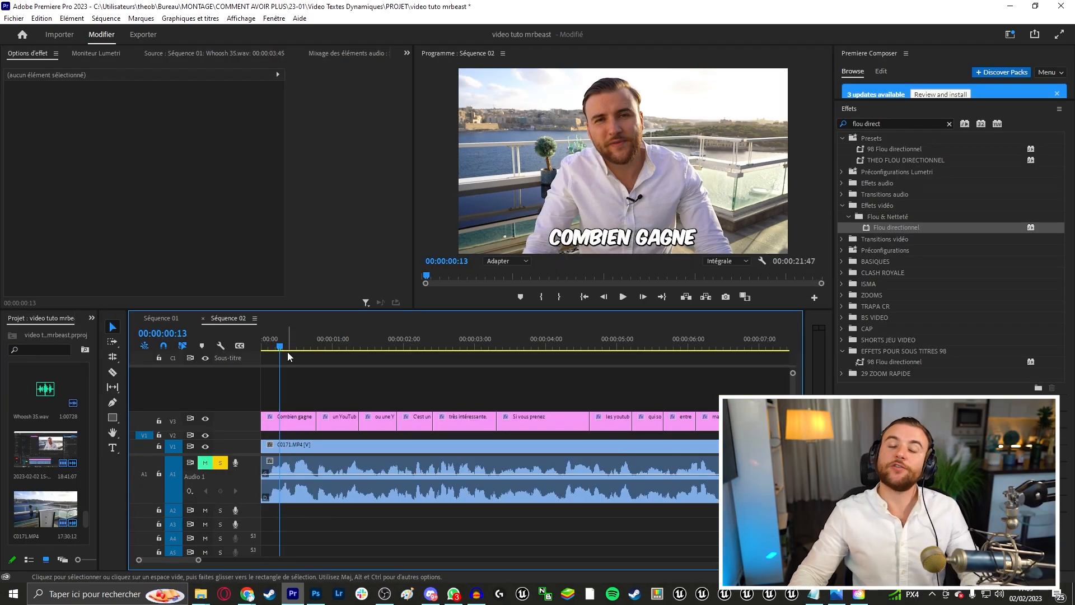
Search the effects for "transfor" and apply the Déformation effect Transformation to the "Combien gagne" caption in Séquence 02.
left_click(949, 124)
left_click(303, 420)
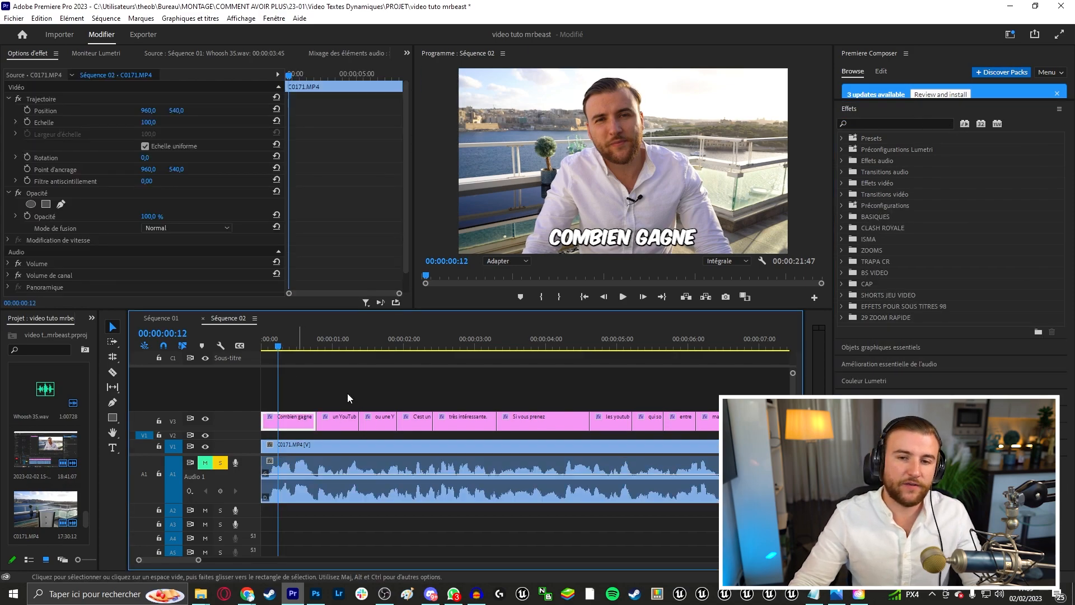
left_click(895, 123)
type("transfor")
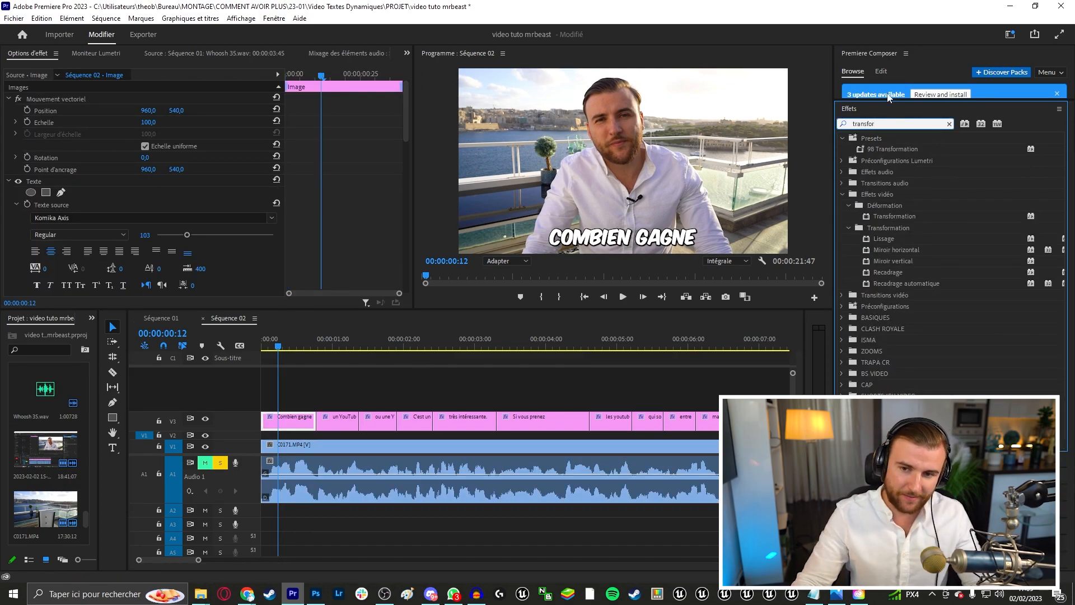
left_click(880, 205)
left_click_drag(905, 216, 293, 424)
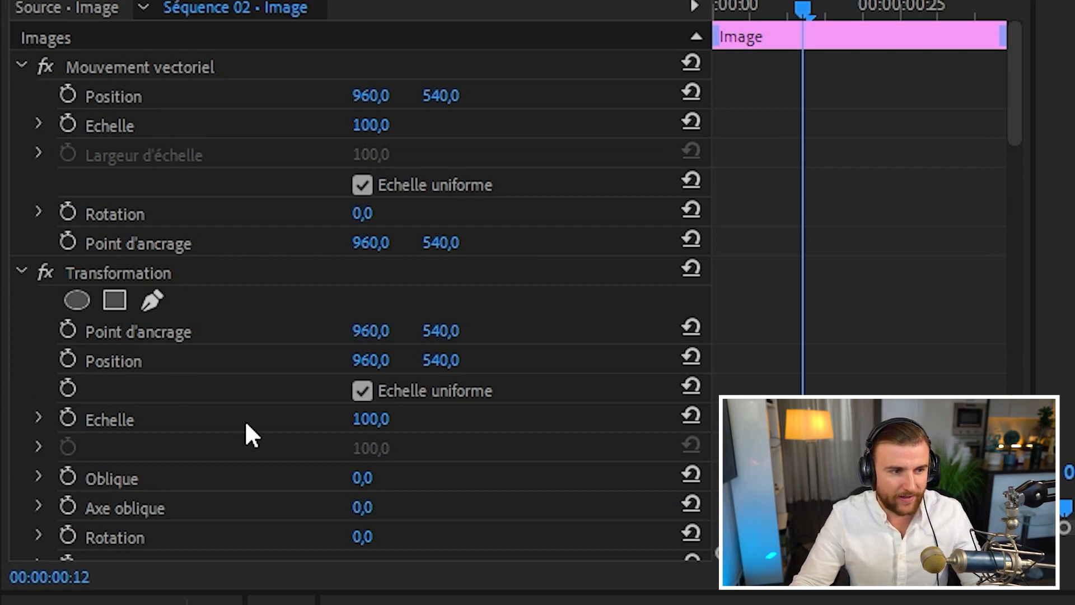
Bring up the "Combien gagne" caption's effect options and look through its Transformation parameters.
scroll(312, 319, "down", 3)
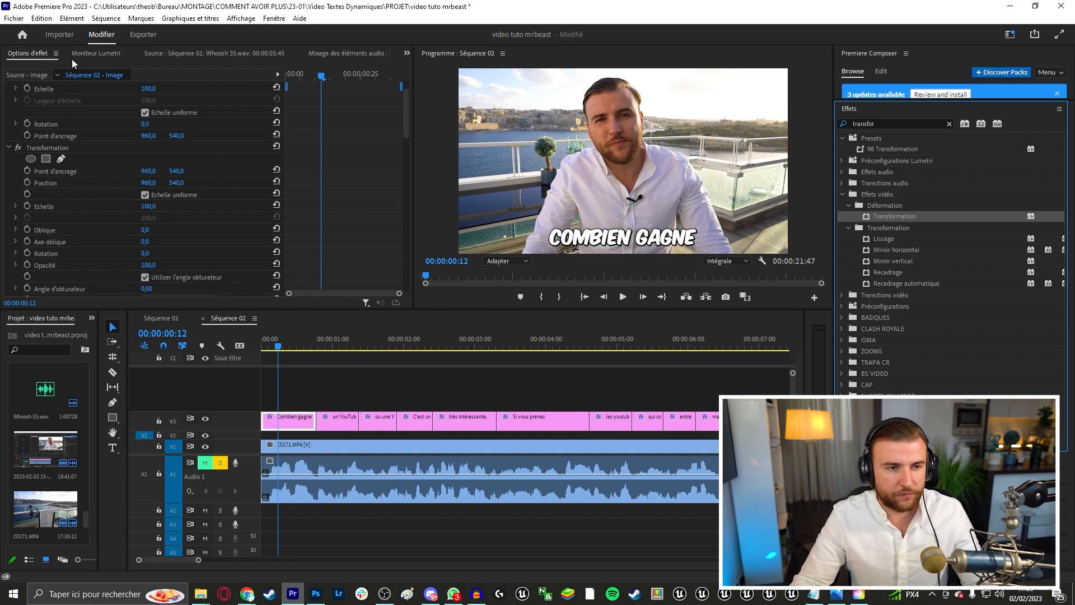
left_click(332, 52)
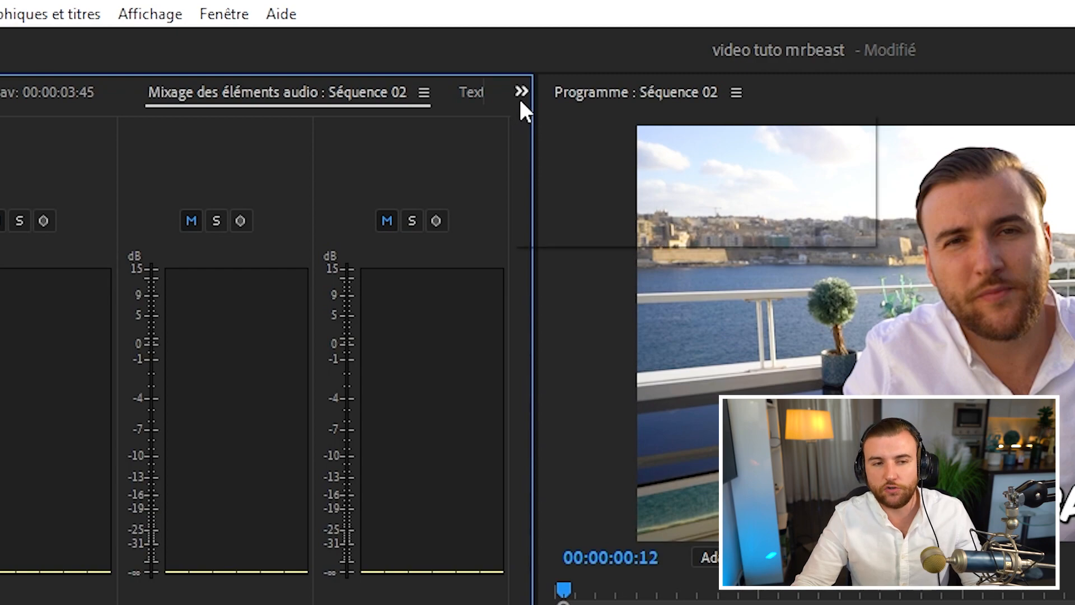
left_click(407, 52)
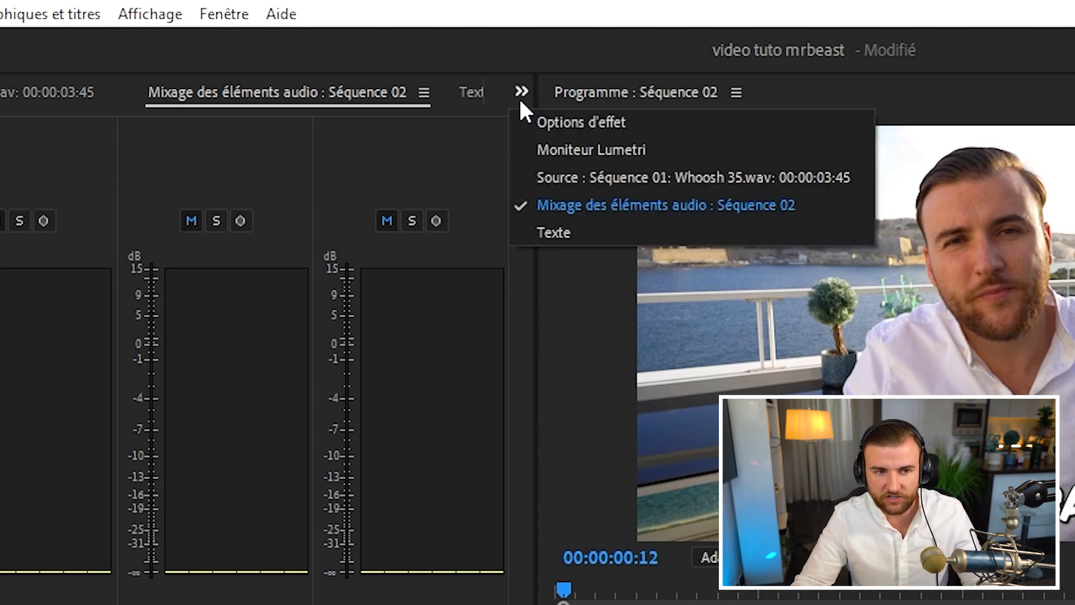
left_click(536, 123)
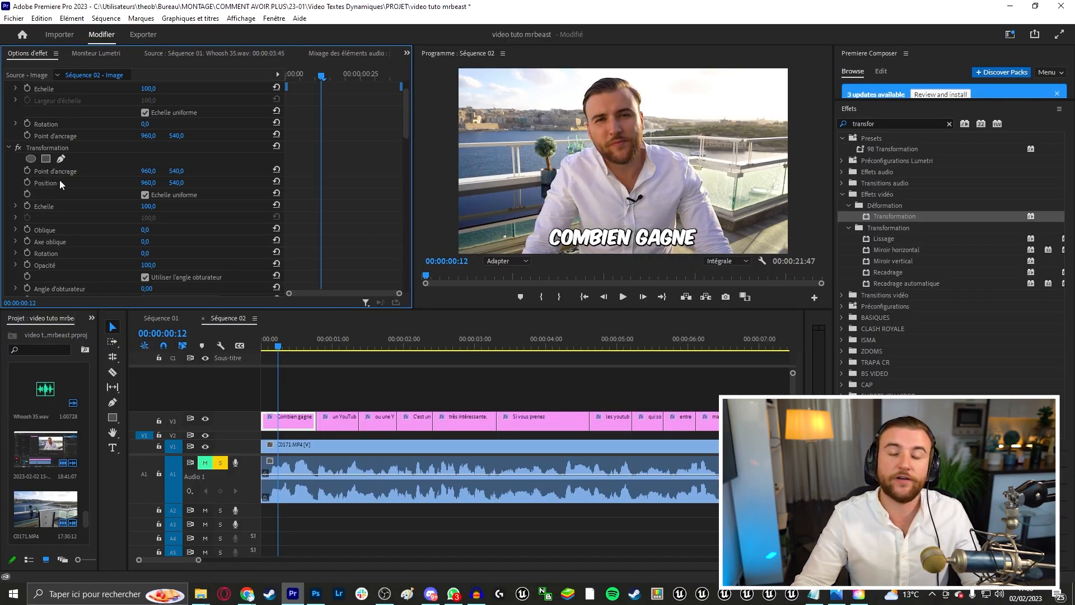
scroll(65, 177, "up", 2)
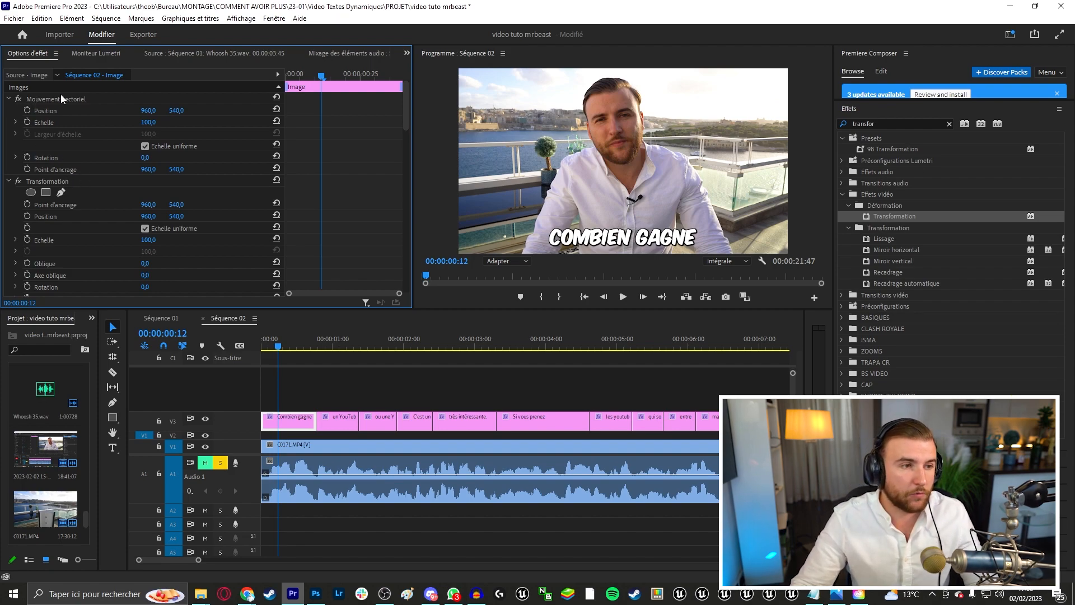
Move the Transformation anchor point onto the caption text at about 956,7 / 988,6 and set its vertical position to 987.
left_click(42, 181)
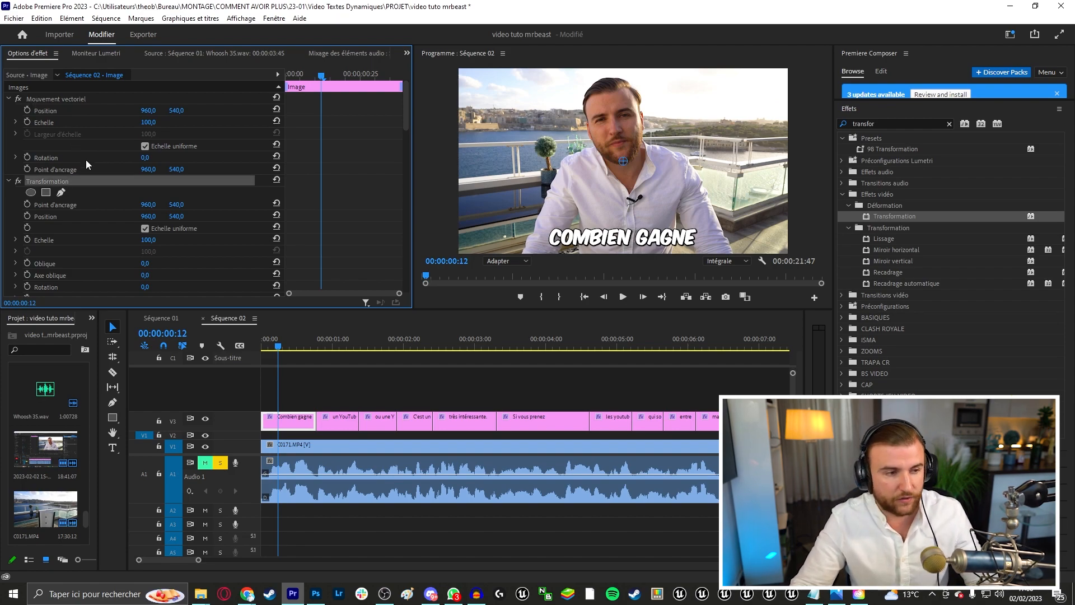
scroll(84, 168, "down", 4)
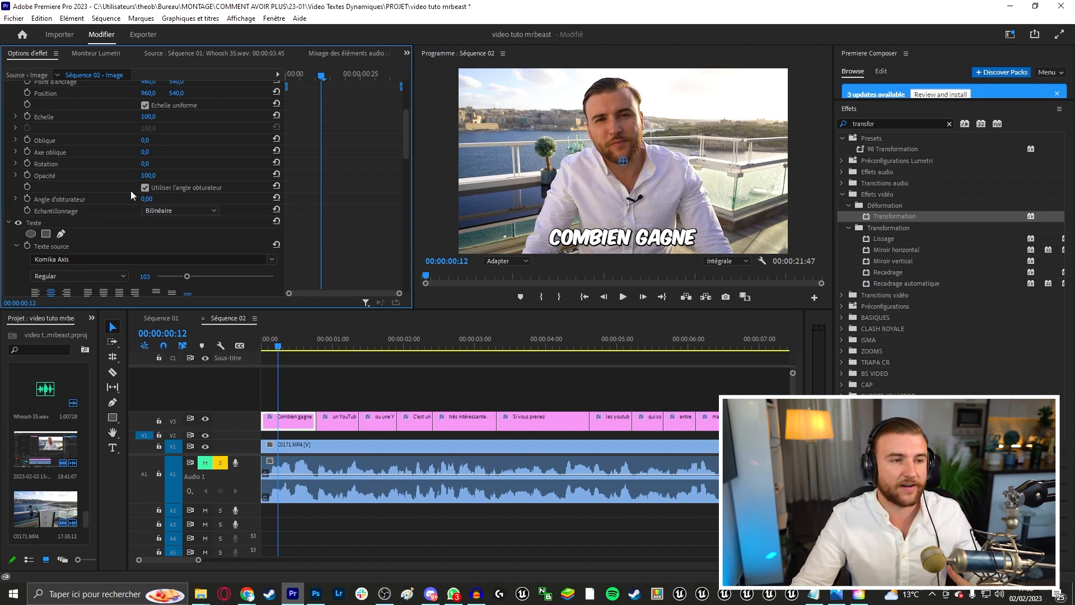
scroll(112, 188, "up", 3)
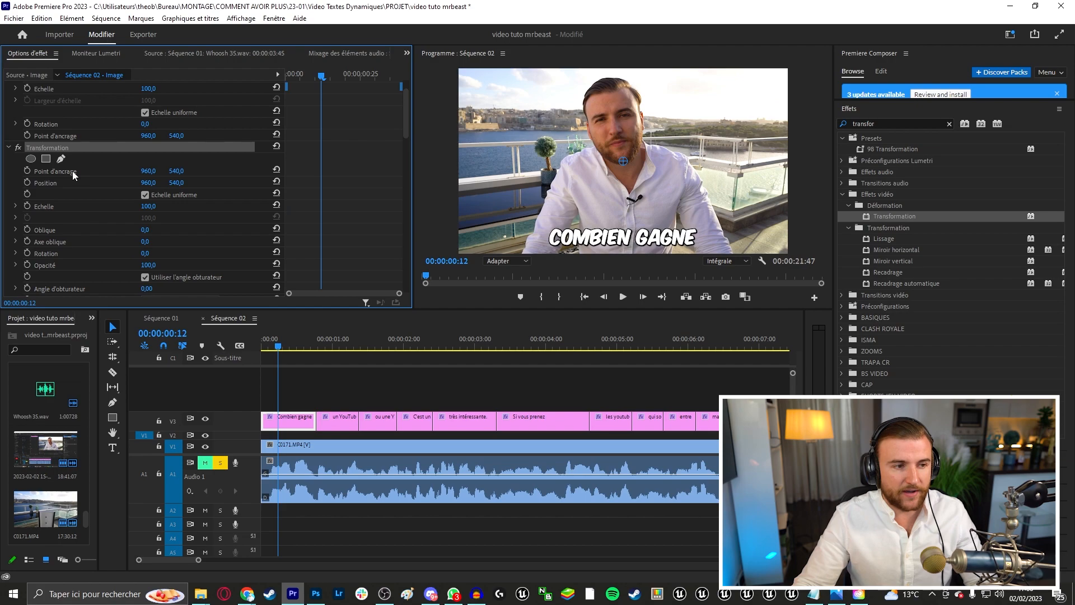
left_click(73, 172)
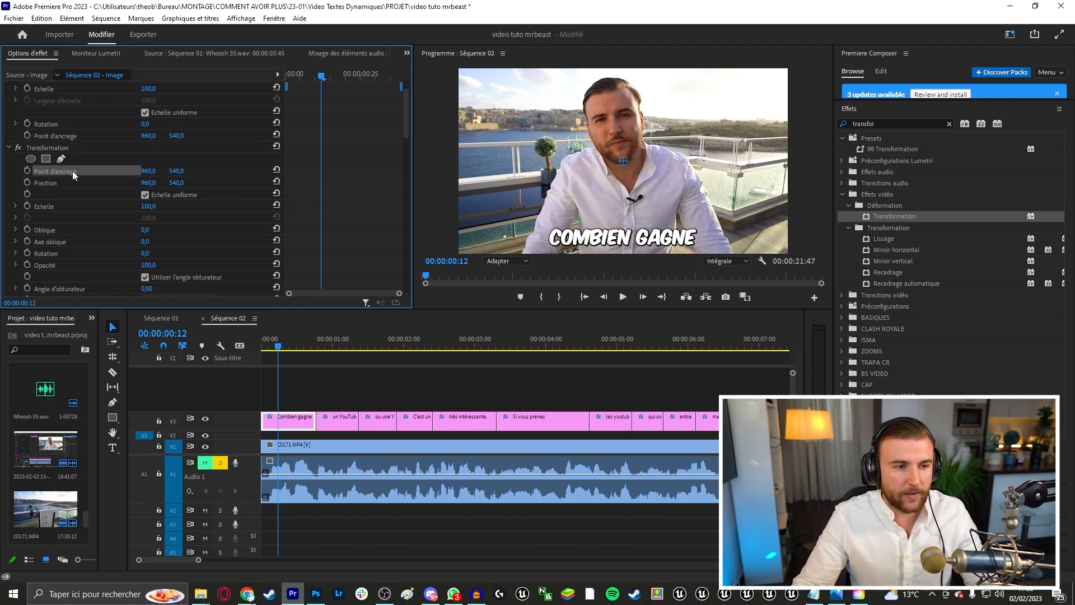
left_click(624, 161)
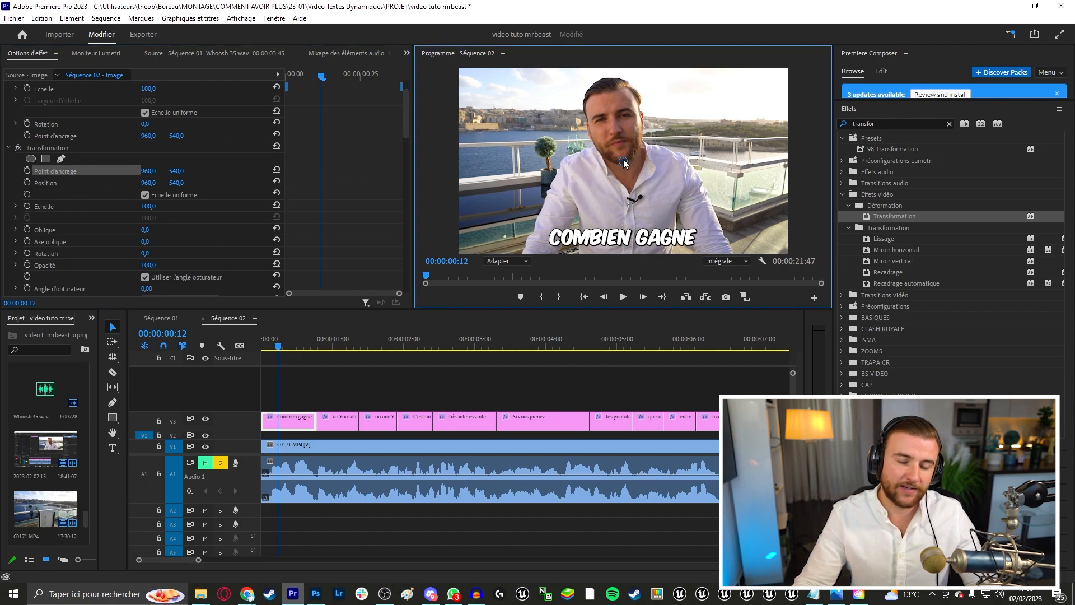
left_click_drag(623, 160, 623, 240)
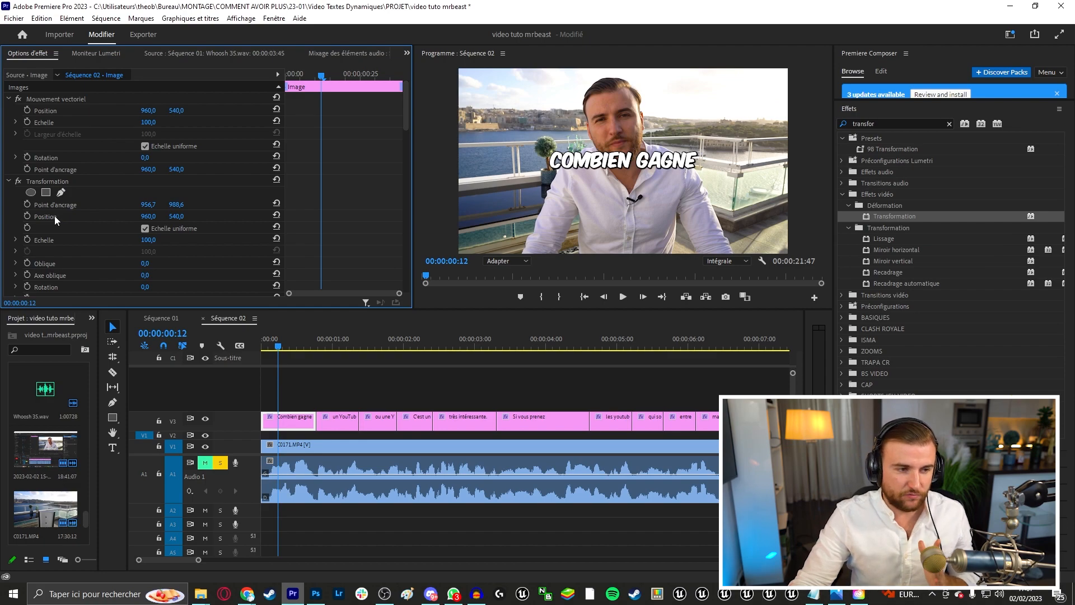
left_click(53, 216)
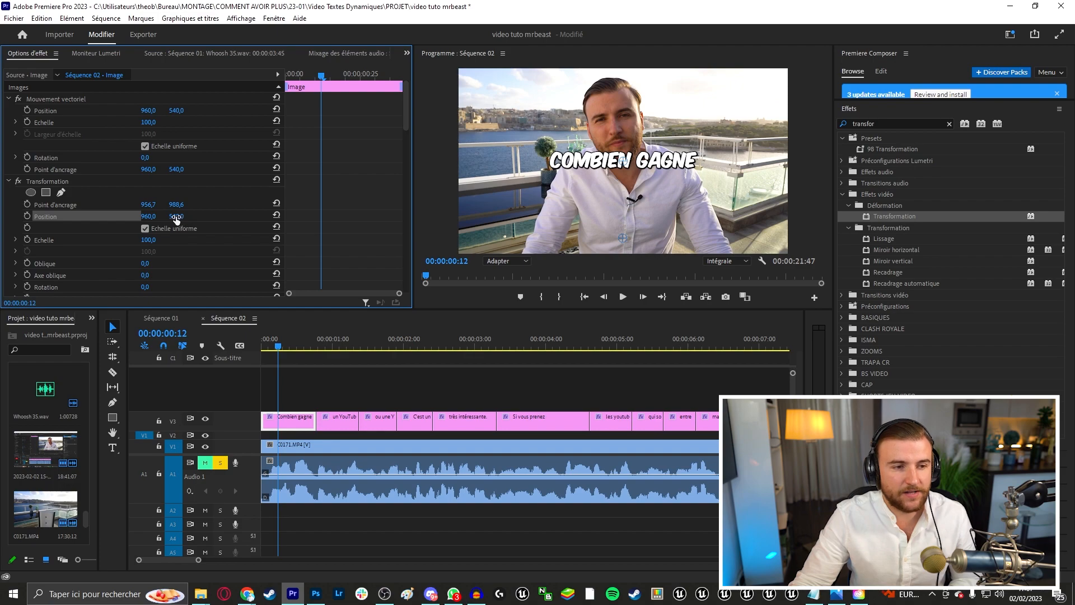
left_click_drag(176, 216, 419, 216)
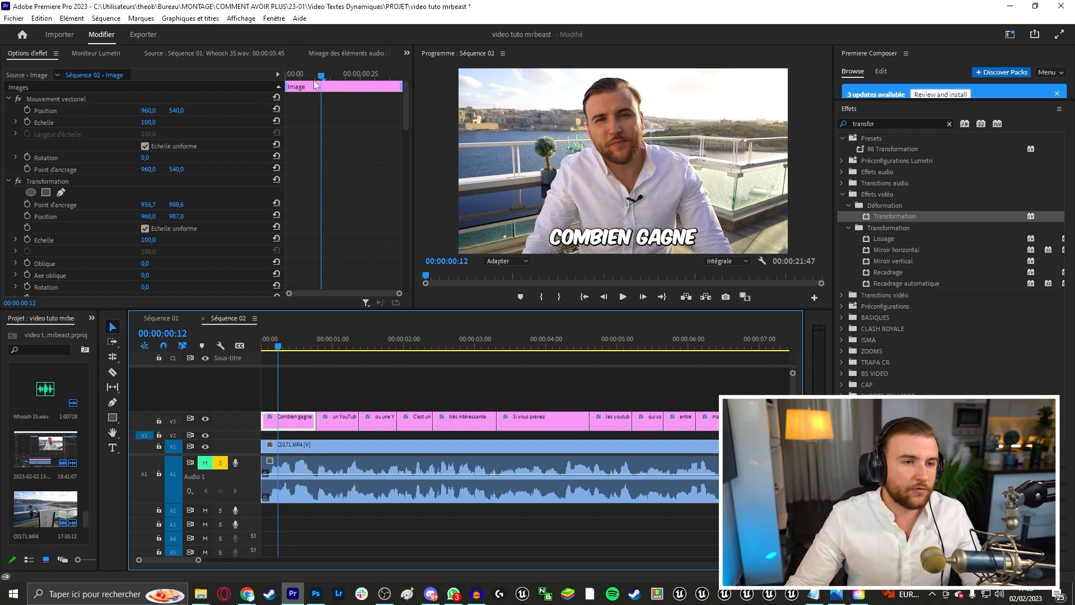
Start animating the Transformation scale at the caption's first frame with a keyframe value of 0.
left_click_drag(322, 75, 274, 73)
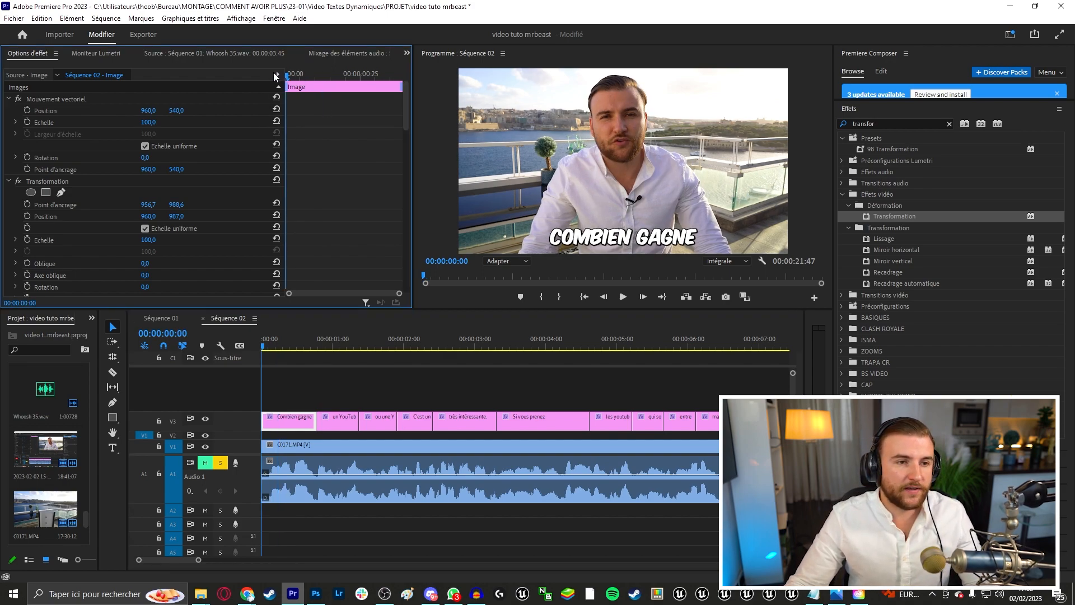
left_click(27, 240)
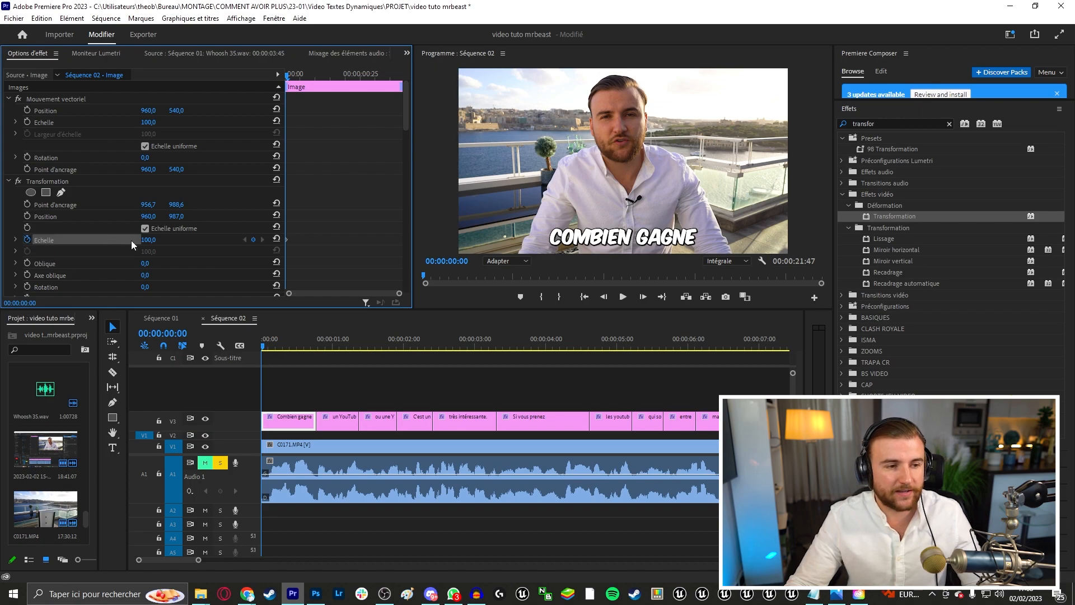
left_click(149, 239)
type("0")
key("Return")
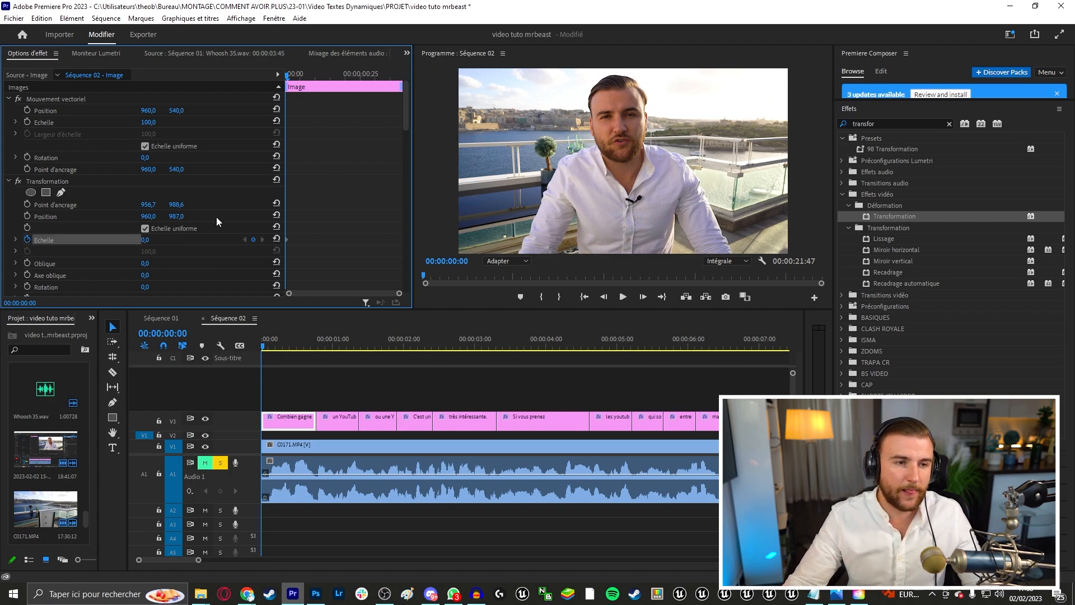
Add a scale keyframe of 100 at 00:00:00:04, give it Progressif interpolation, and preview the caption's pop-in.
left_click(288, 75)
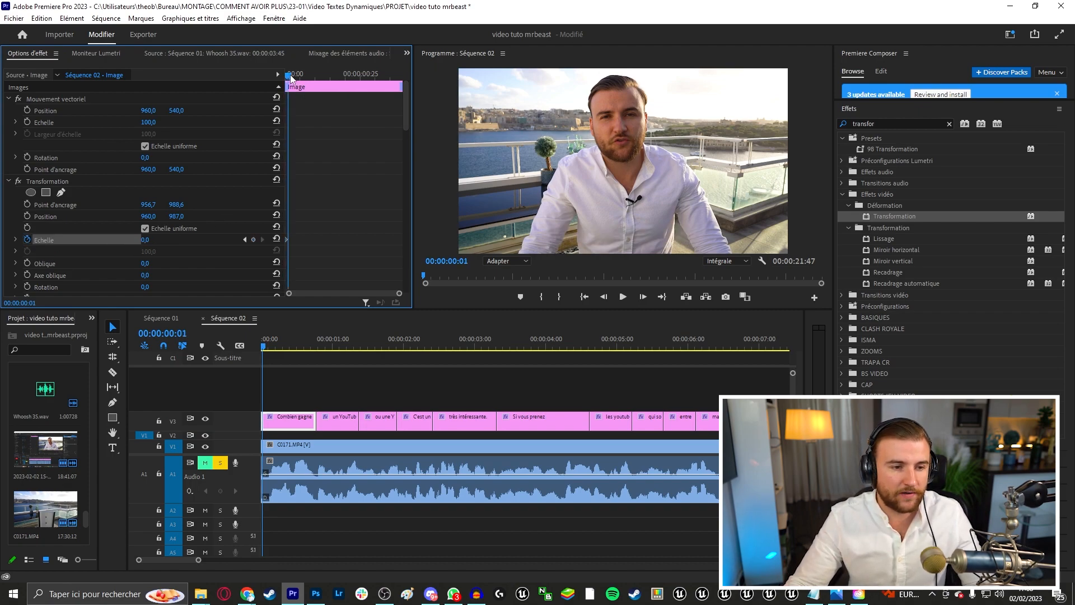
left_click_drag(292, 79, 298, 79)
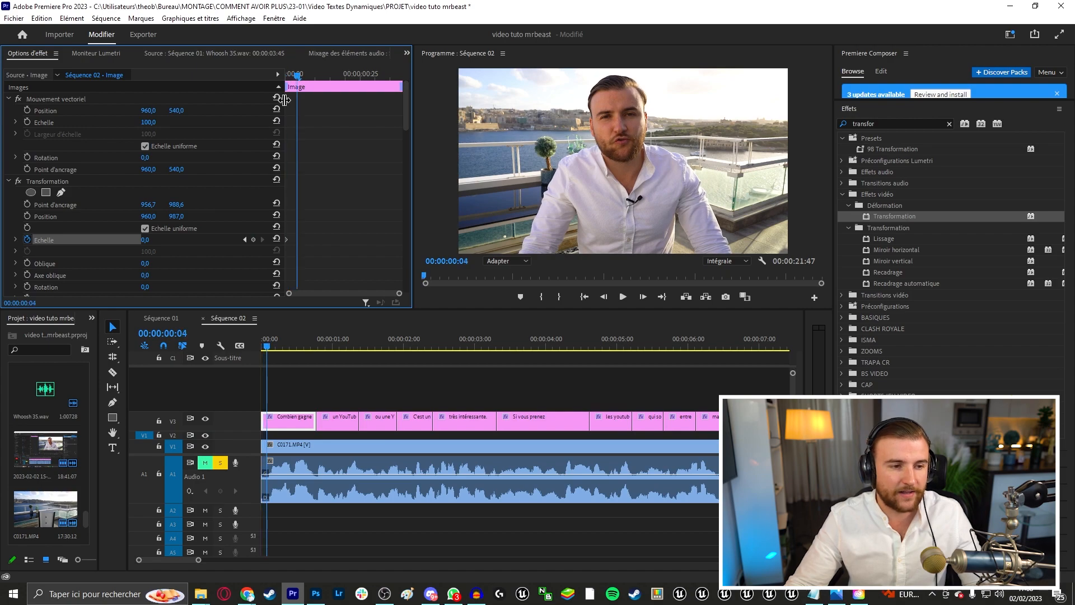
left_click(277, 240)
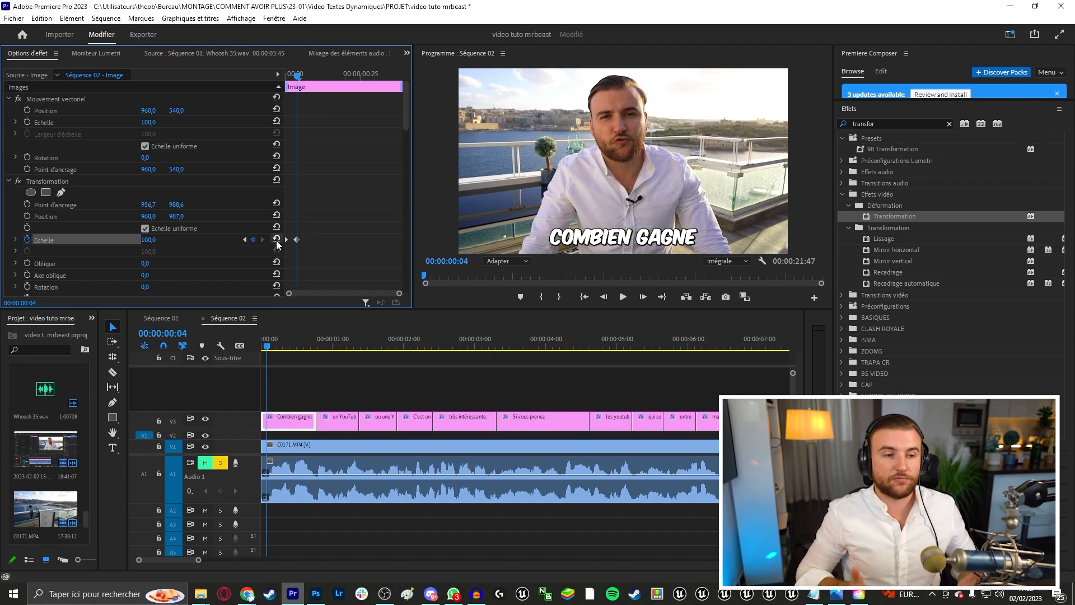
right_click(296, 239)
left_click(330, 401)
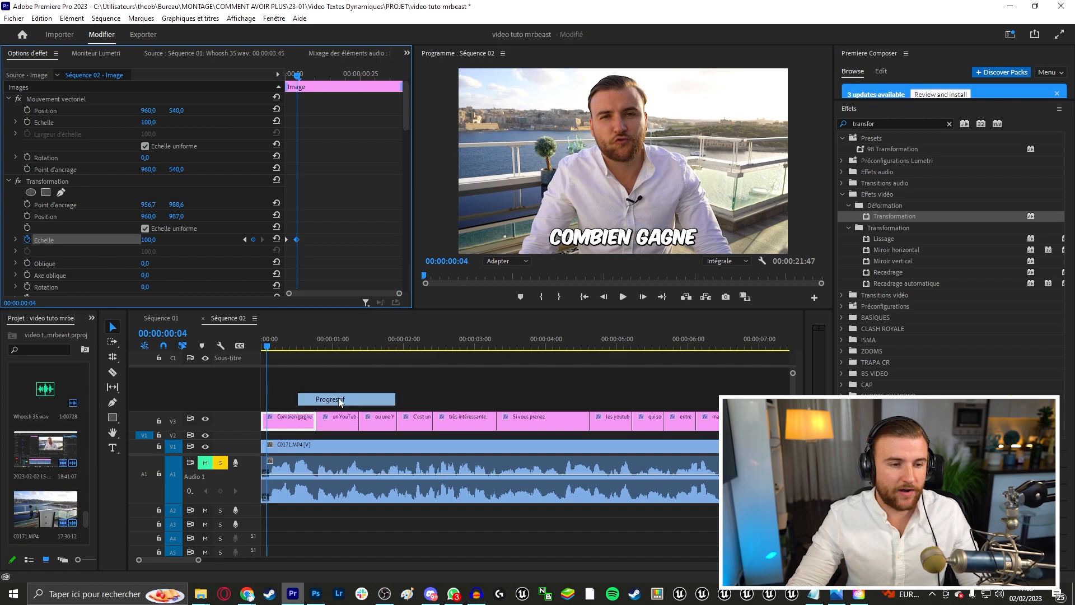
mouse_move(297, 75)
left_mouse_down()
mouse_move(268, 80)
mouse_move(303, 75)
left_mouse_up()
mouse_move(283, 345)
left_mouse_down()
mouse_move(272, 347)
mouse_move(308, 348)
mouse_move(256, 354)
mouse_move(286, 347)
left_mouse_up()
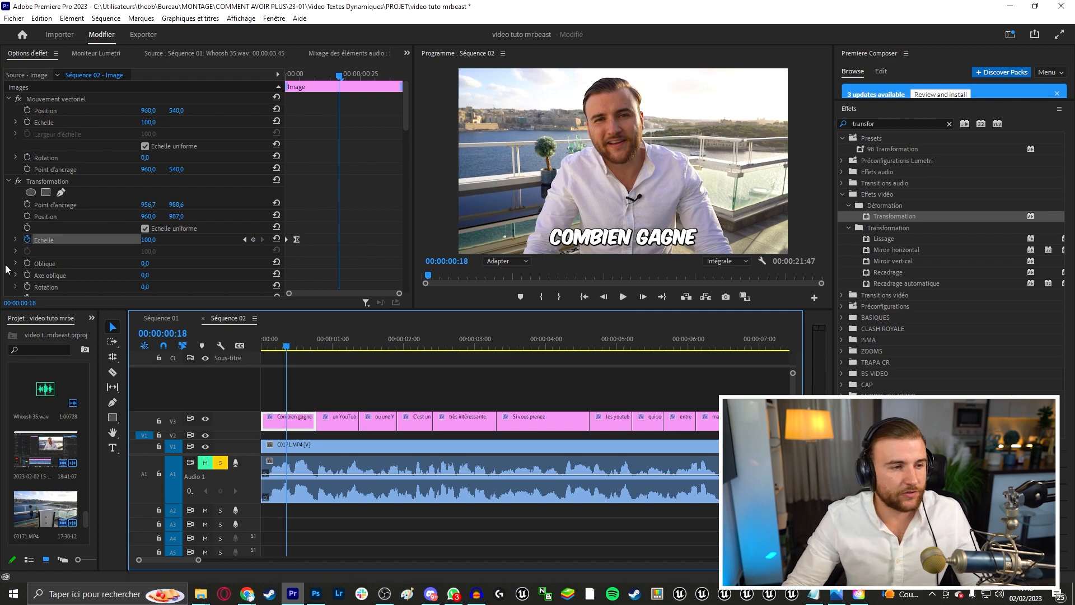
Set the Transformation effect's shutter angle to 180 and preview the motion blur at the start of the caption.
scroll(86, 270, "down", 2)
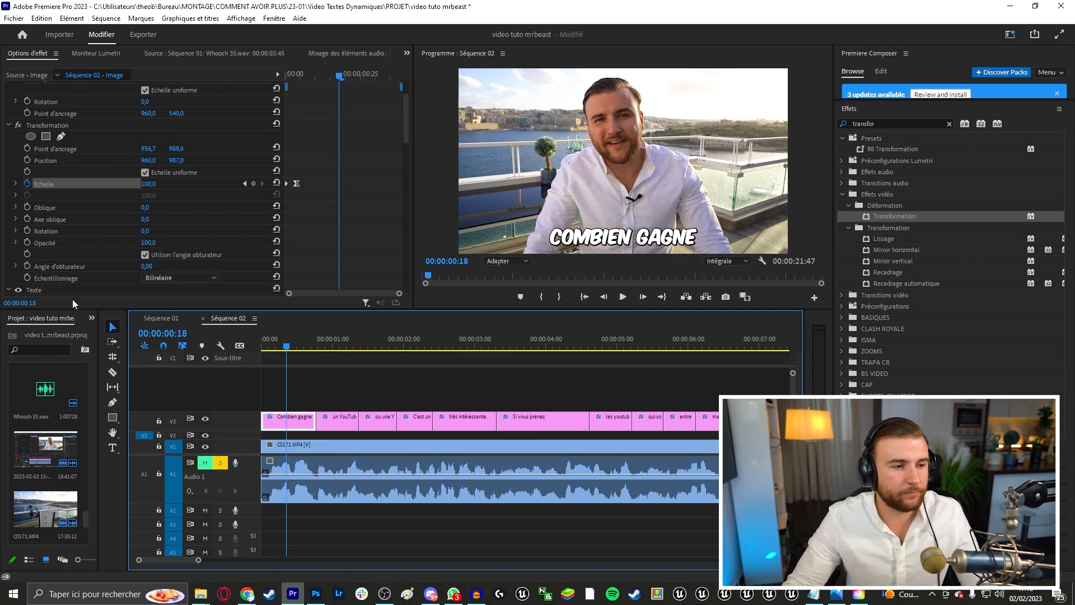
left_click(148, 266)
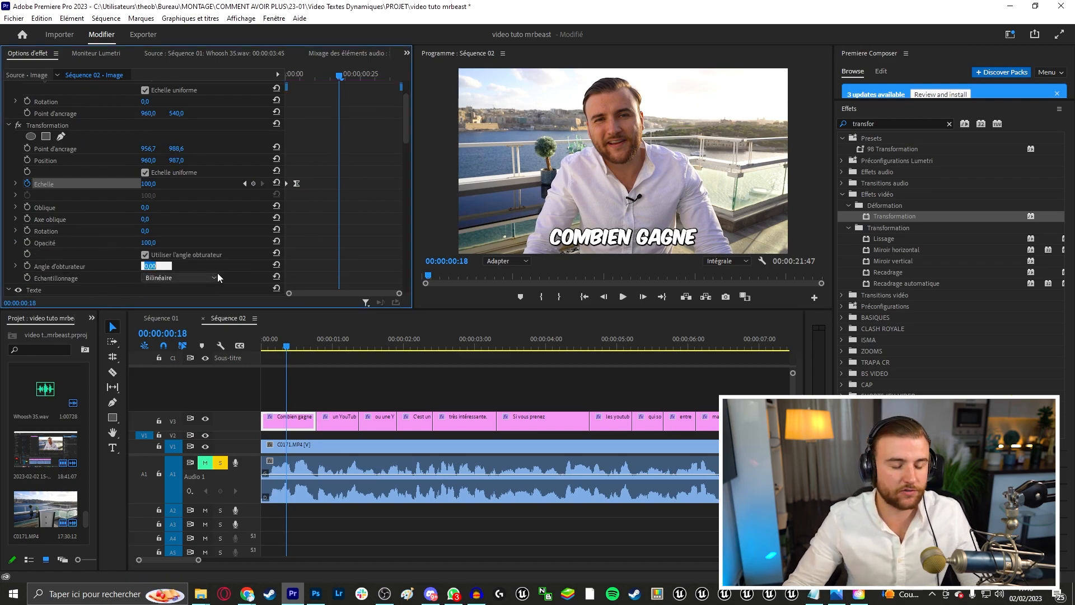
type("180")
key("Return")
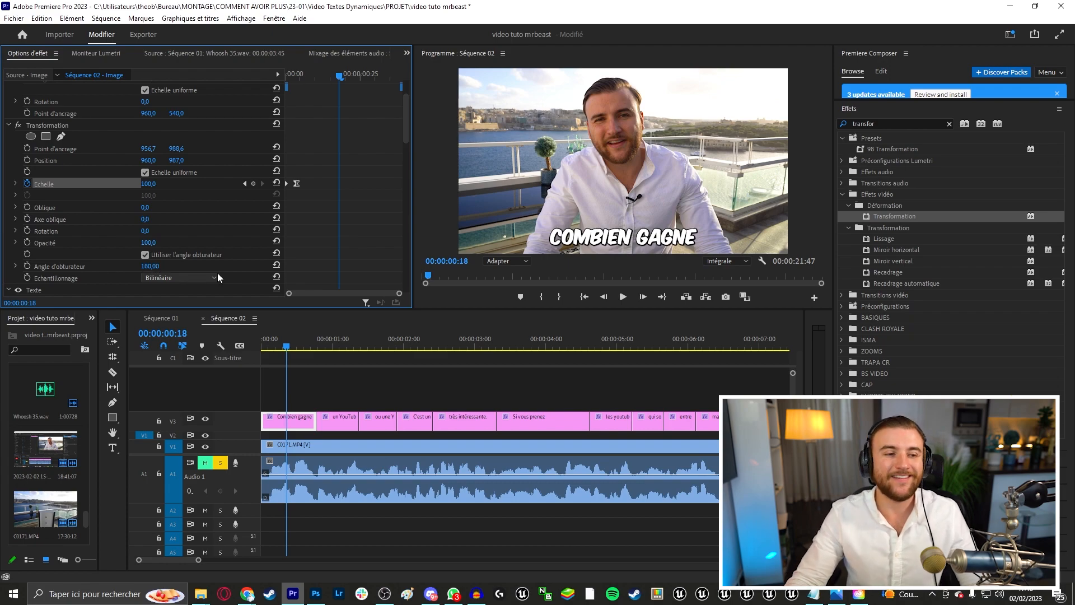
left_click_drag(289, 345, 267, 343)
left_click_drag(268, 343, 270, 344)
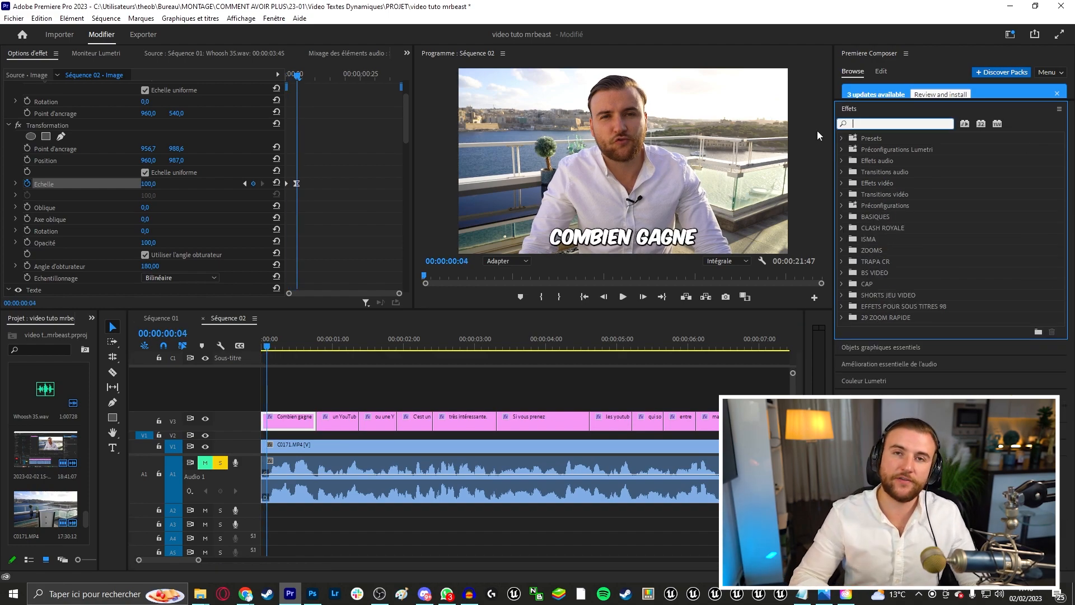
Search the effects for "flou dire", apply Flou directionnel to the "Combien gagne" caption, and enlarge its video track.
type("flou")
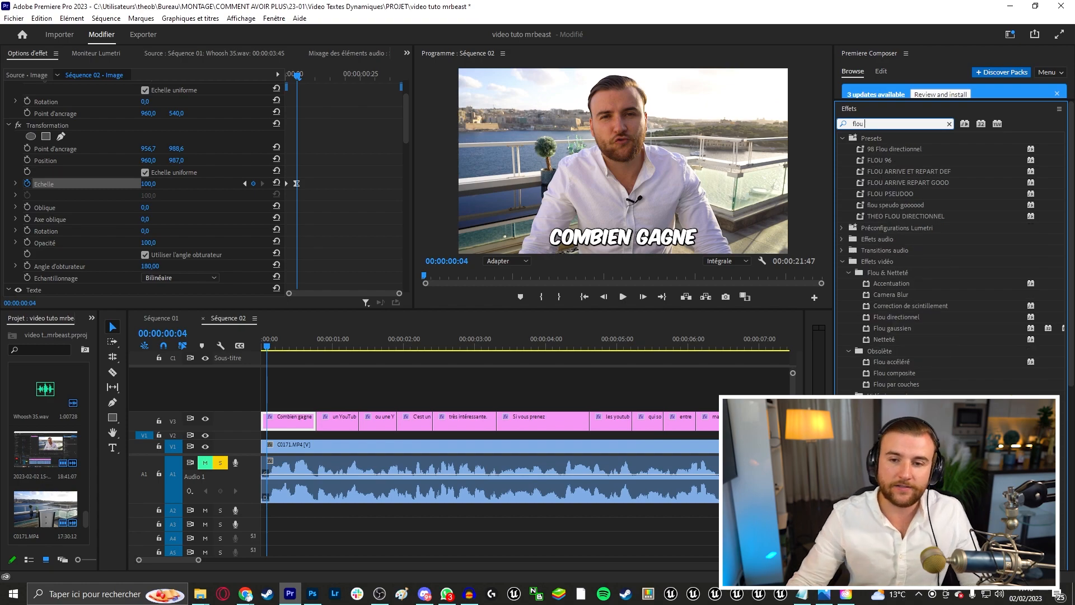
type(" dire")
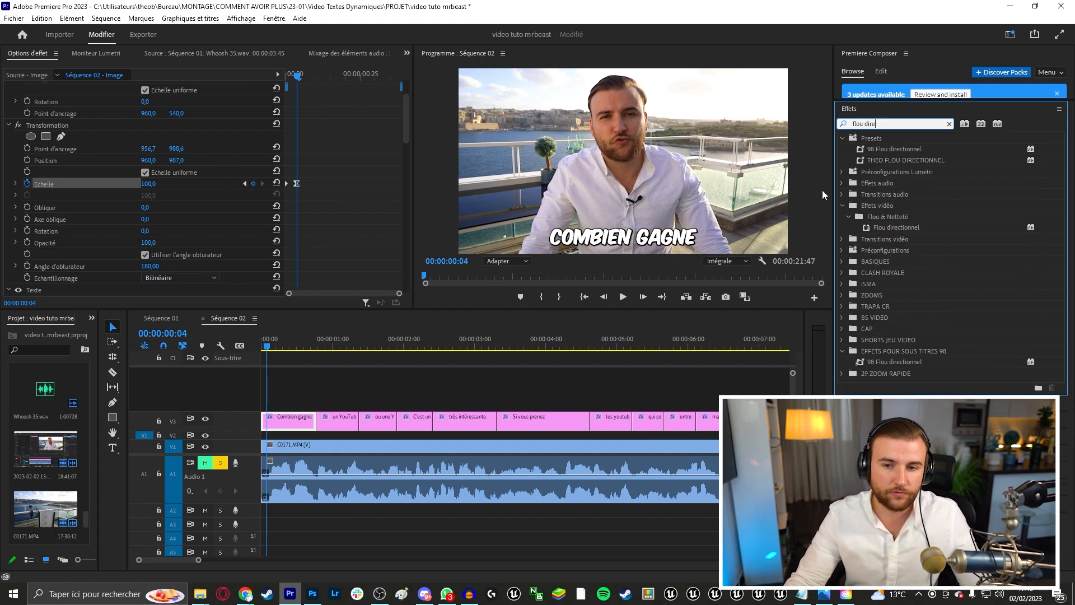
left_click(905, 228)
left_click_drag(905, 227, 297, 429)
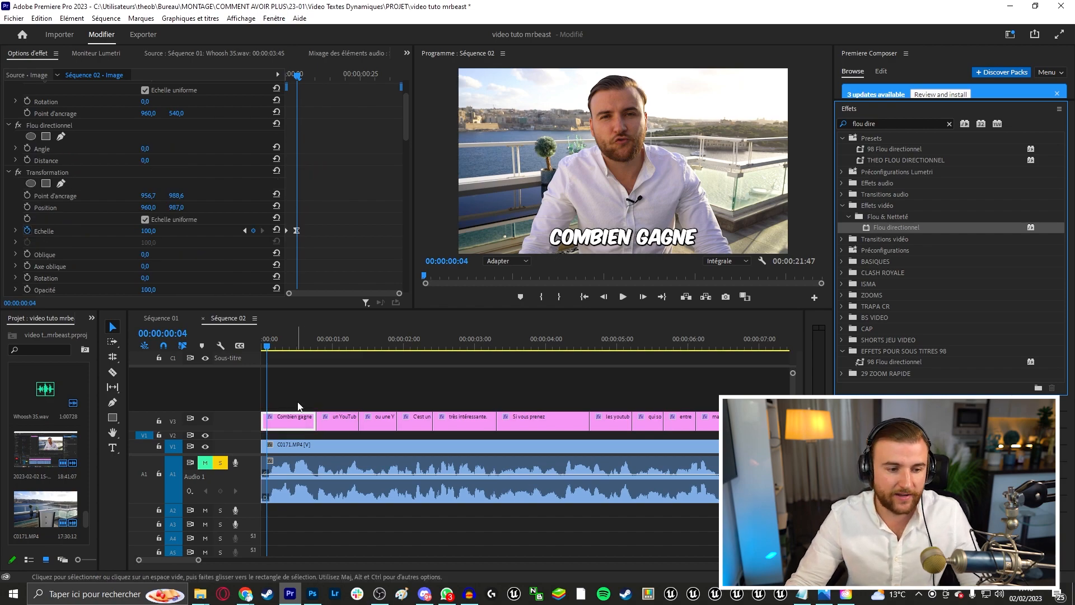
double_click(250, 427)
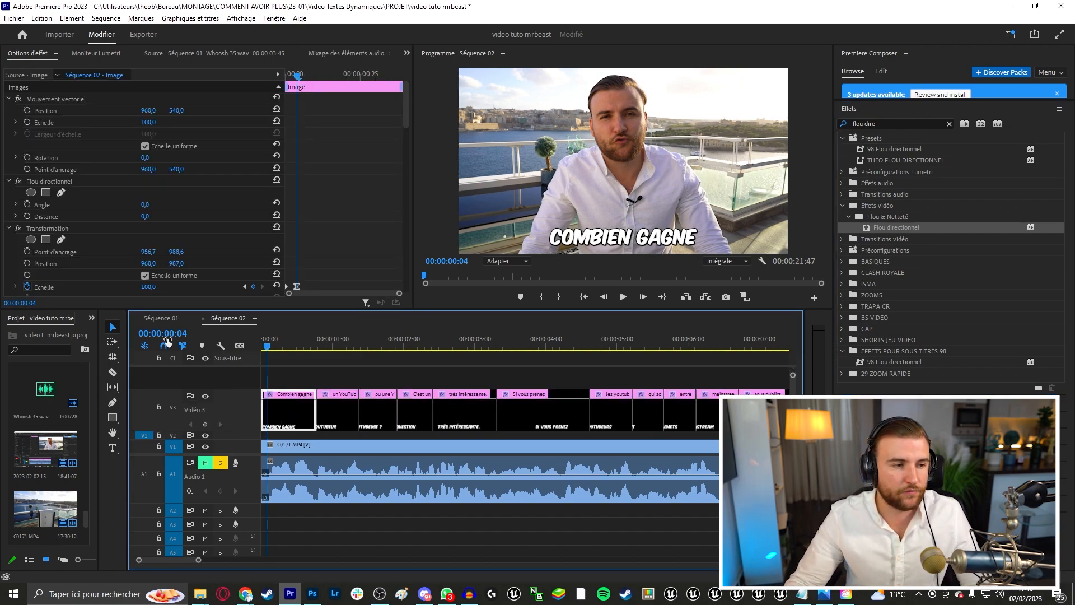
Set the directional blur's angle to 90° and return the playhead to the caption's first frame.
left_click(142, 204)
type("90")
key("Return")
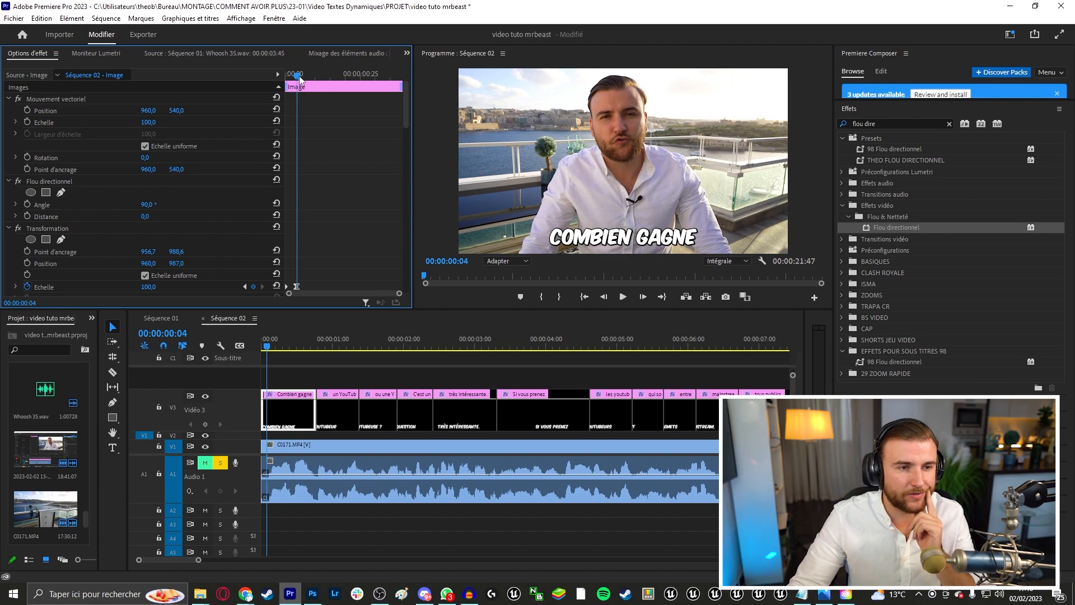
mouse_move(300, 76)
left_mouse_down()
mouse_move(327, 73)
mouse_move(272, 73)
mouse_move(312, 74)
mouse_move(283, 80)
left_mouse_up()
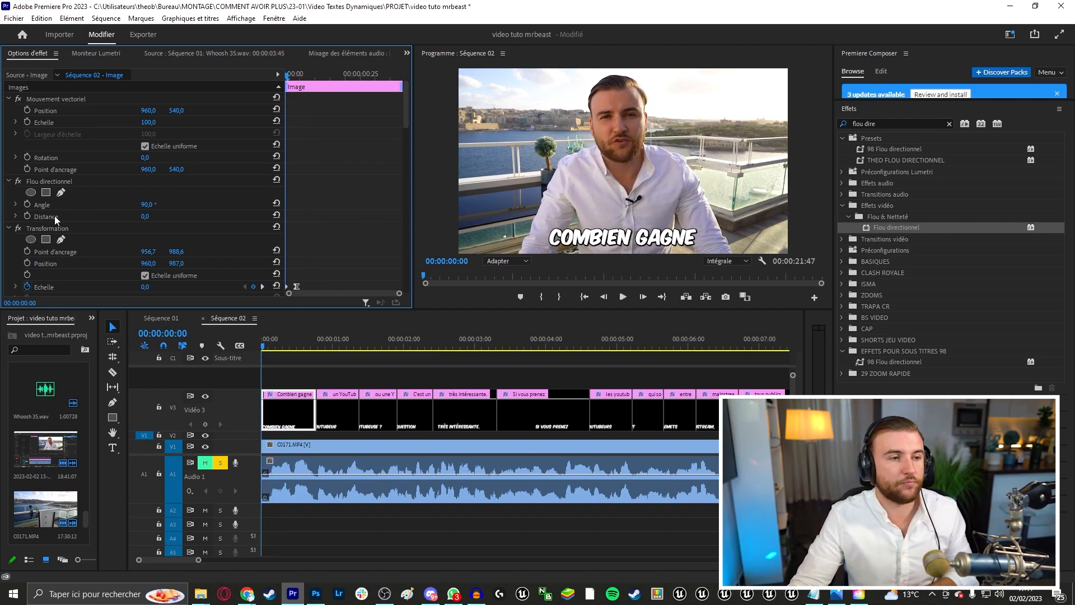
Enable keyframing for the directional blur's distance at the caption's first frame and set it to 500.
left_click(27, 218)
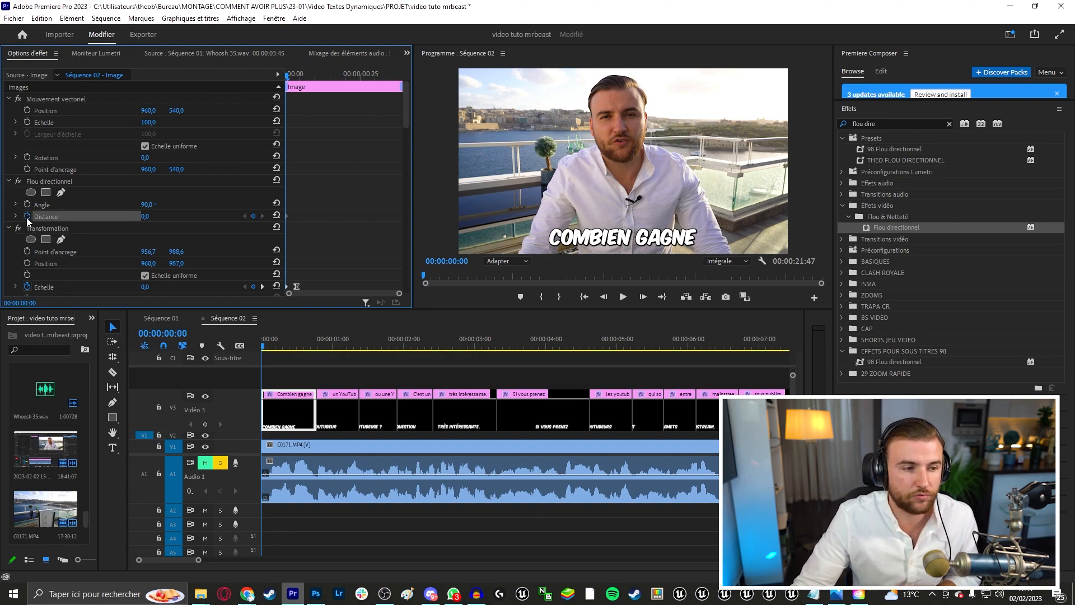
left_click(146, 217)
type("50")
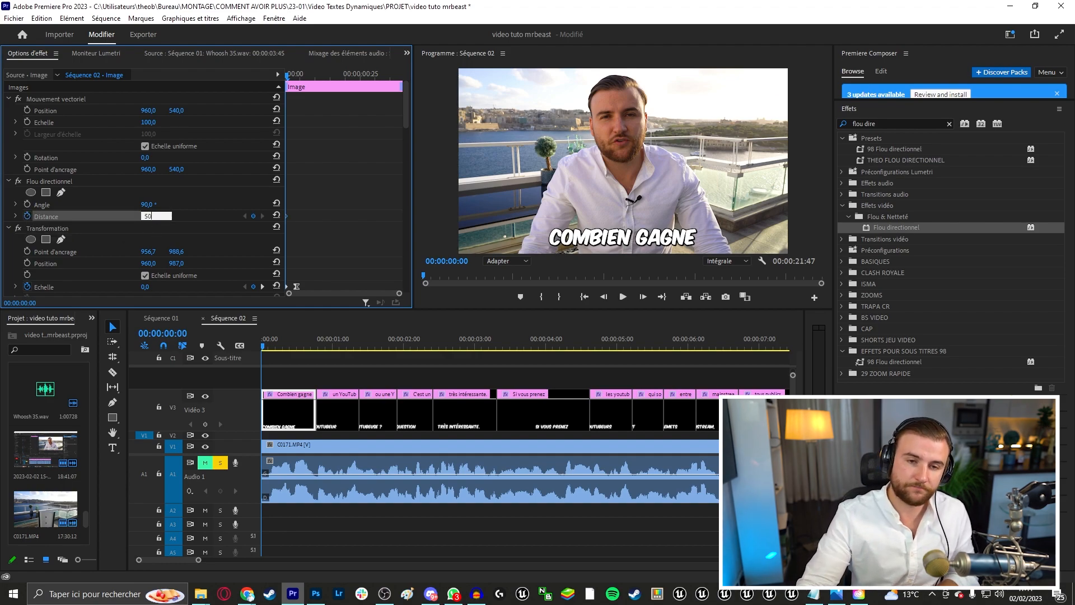
type("0")
key("Return")
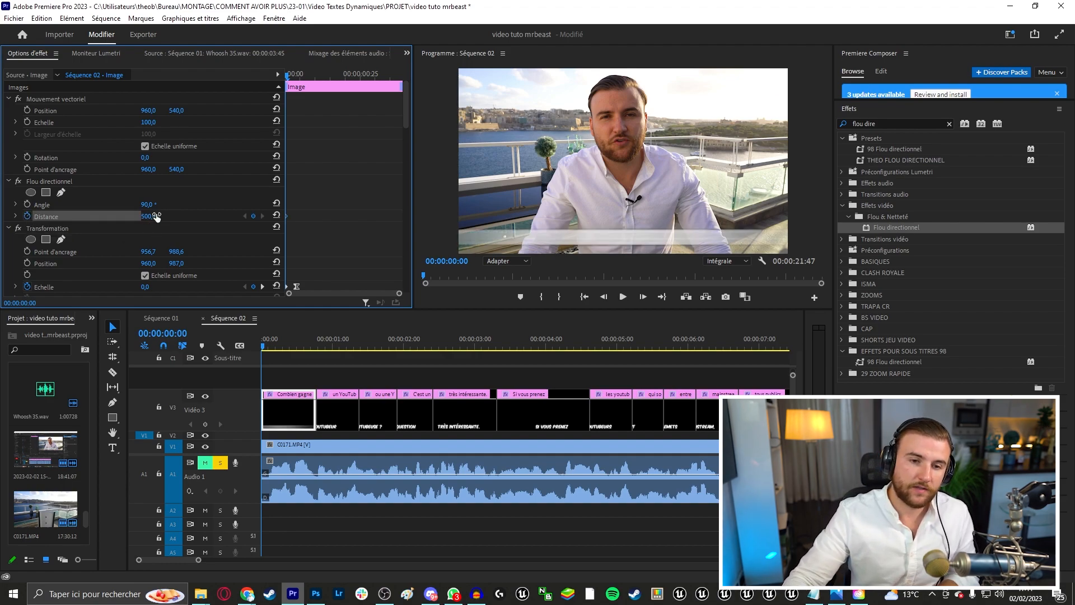
Add a directional blur distance keyframe of 0 at 00:00:00:03 and move the playhead back to the caption's start.
left_click(292, 76)
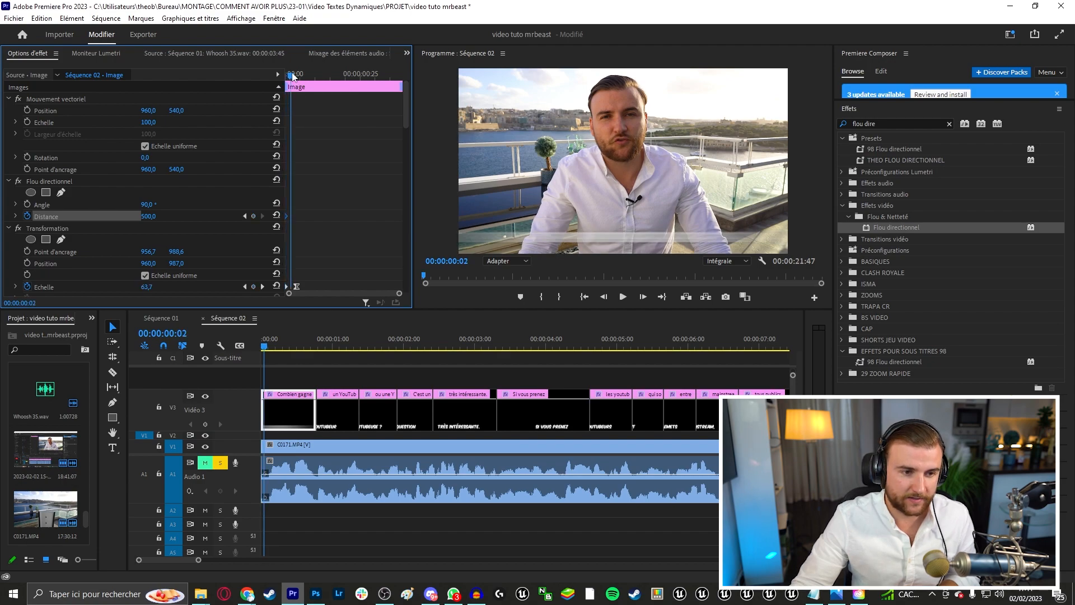
left_click_drag(292, 76, 296, 76)
left_click(148, 216)
type("0")
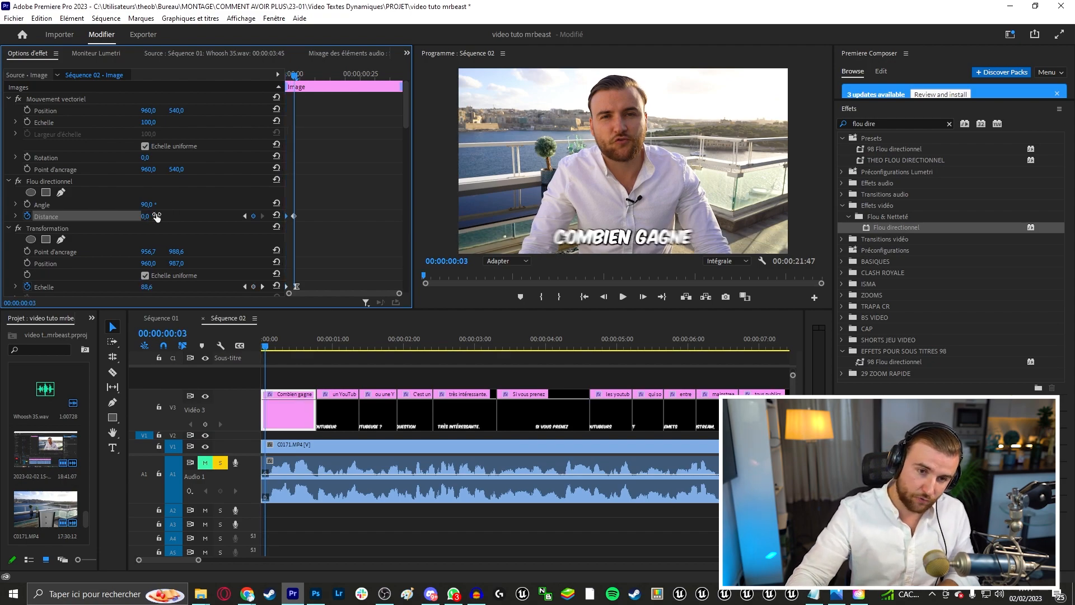
key("Return")
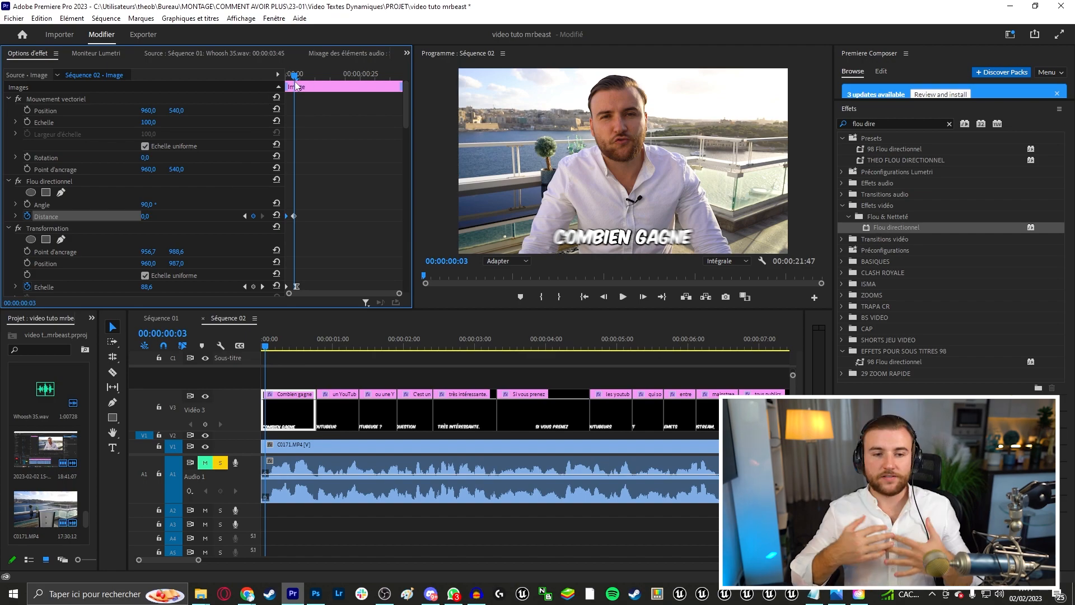
left_click_drag(296, 77, 288, 78)
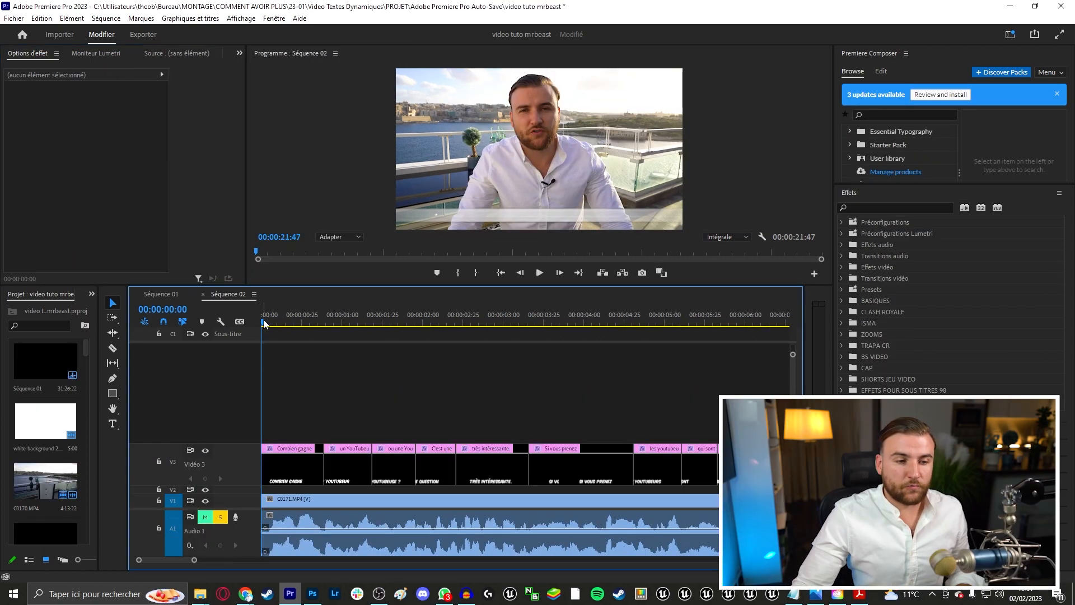
Enlarge the program preview and select the "Combien gagne" caption with the timeline zoomed in on it.
mouse_move(263, 322)
left_mouse_down()
mouse_move(280, 322)
mouse_move(265, 322)
left_mouse_up()
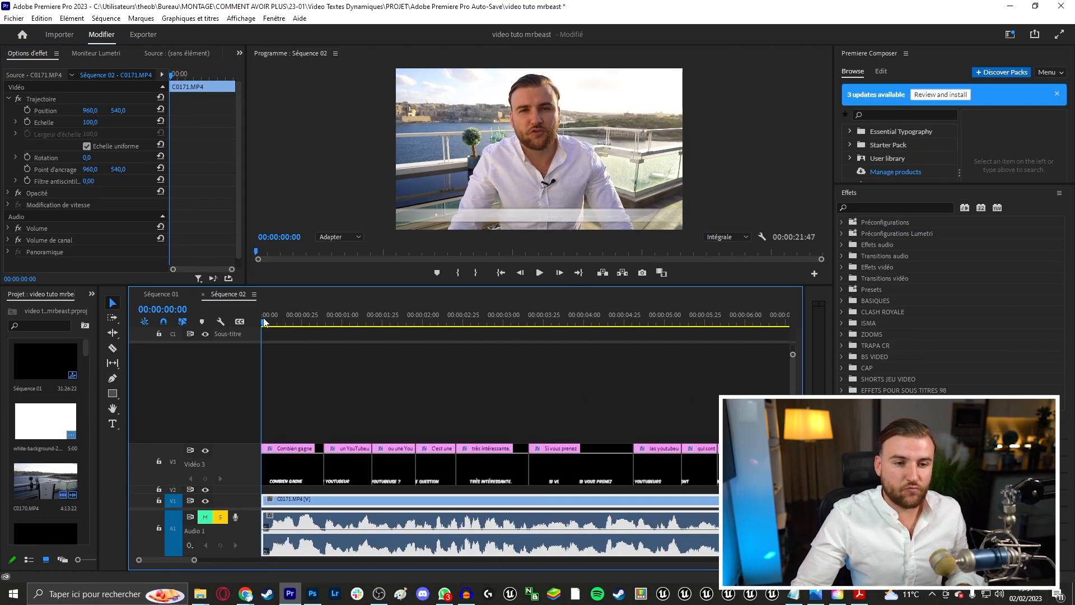
left_click_drag(493, 286, 496, 395)
left_click_drag(263, 431, 264, 432)
left_click(291, 482)
key("equal")
key("equal")
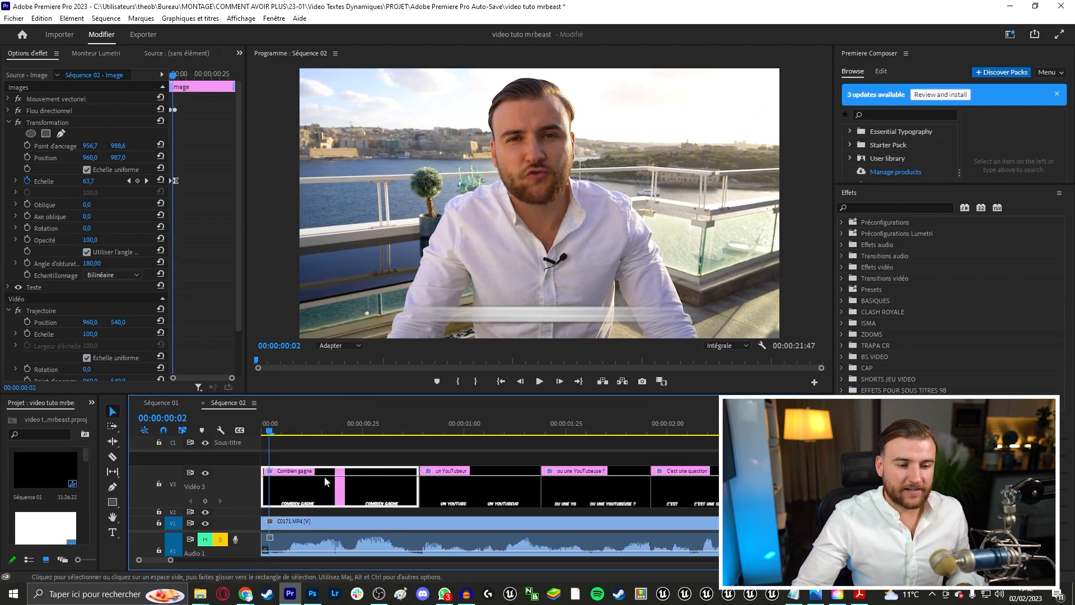
Set the Transformation effect's opacity to 0 at the caption's first frame and keyframe it.
left_click(83, 124)
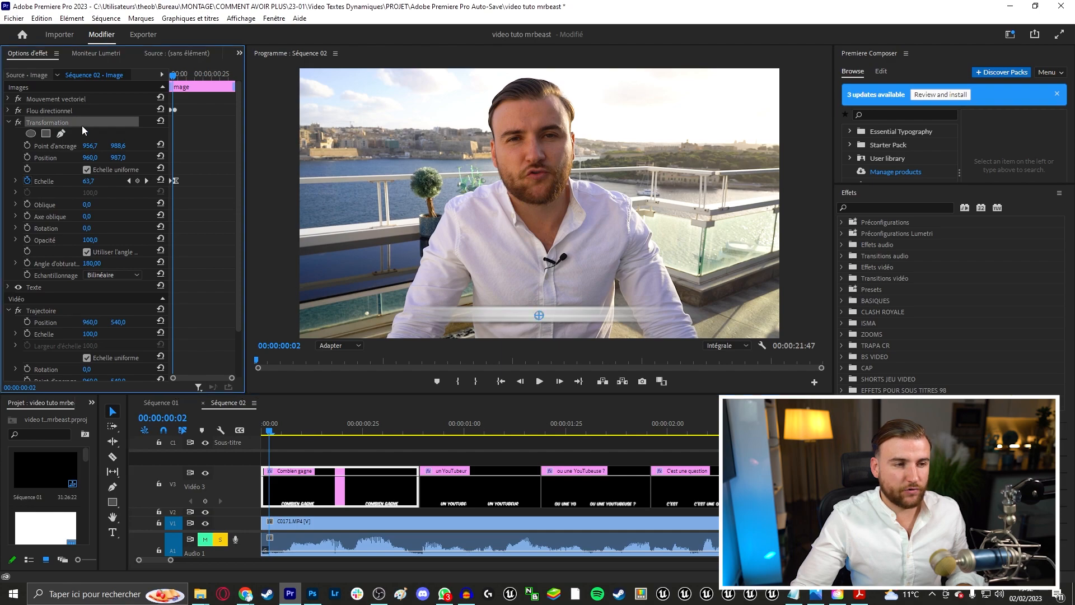
left_click(61, 242)
left_click_drag(181, 76, 160, 72)
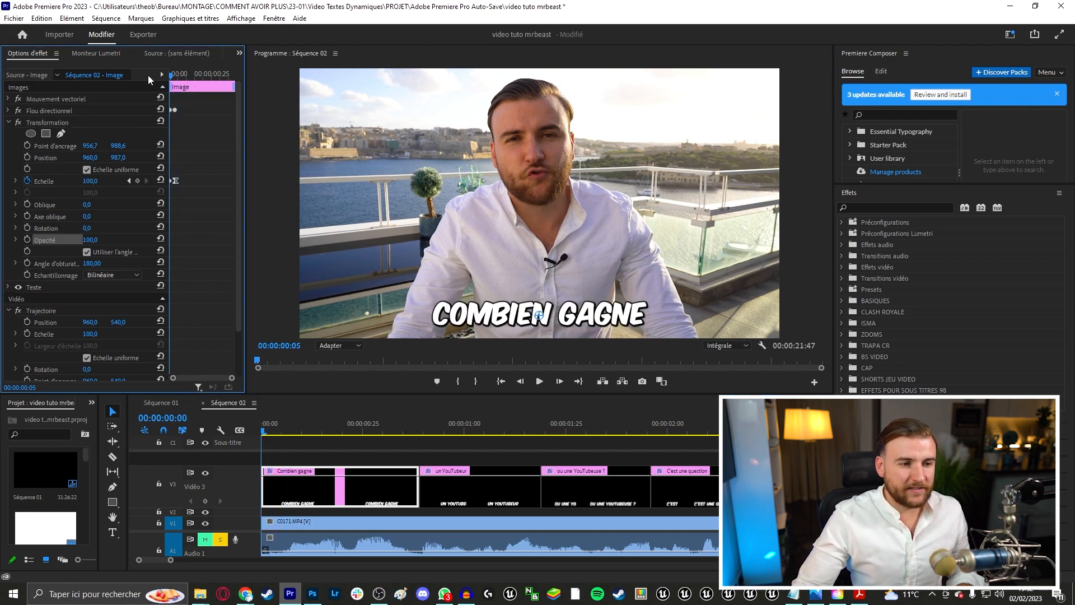
left_click(93, 242)
type("0")
key("Return")
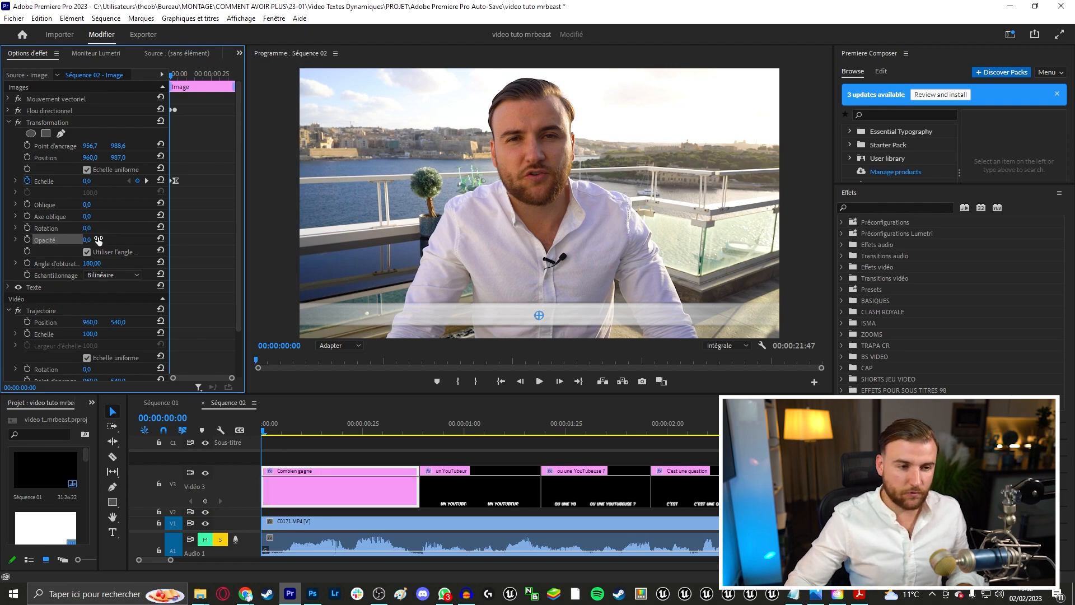
left_click(28, 239)
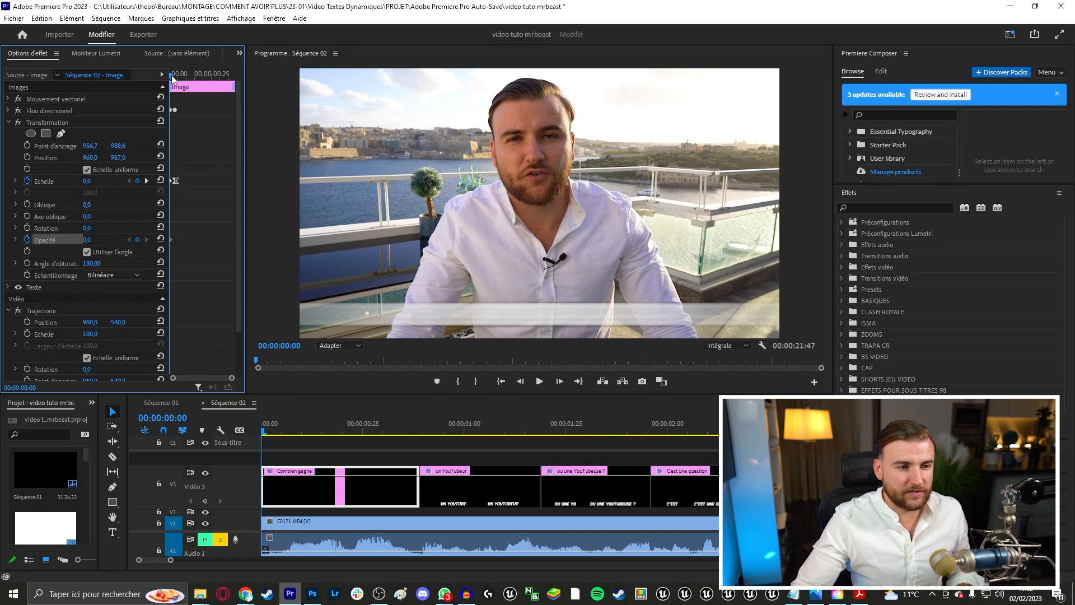
Add a Transformation opacity keyframe of 100 at 00:00:00:03 by resetting the value, and preview the caption's appearance.
left_click_drag(172, 79, 176, 78)
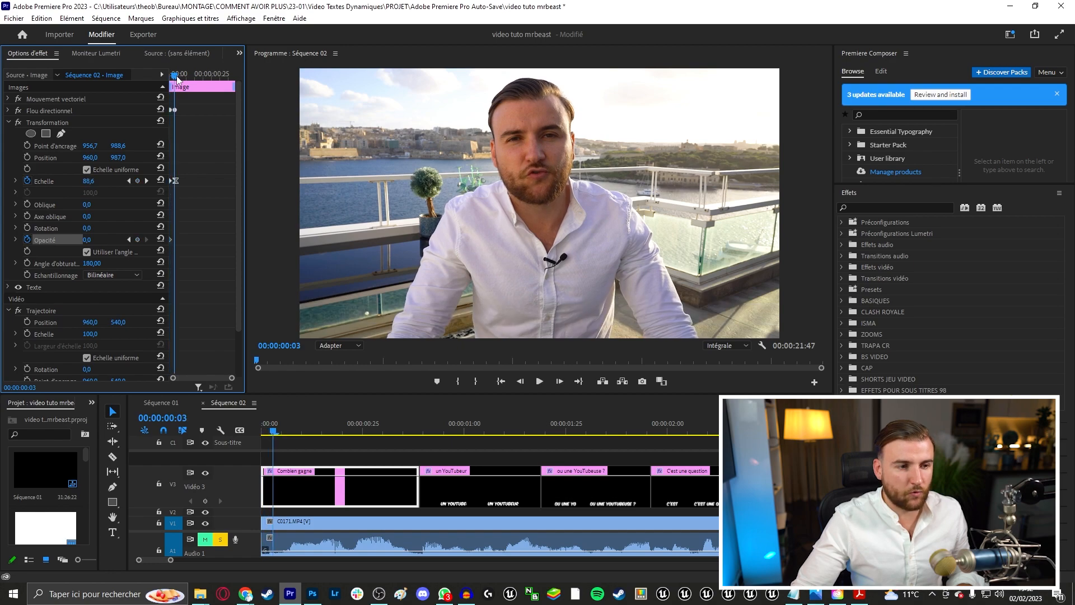
left_click(160, 240)
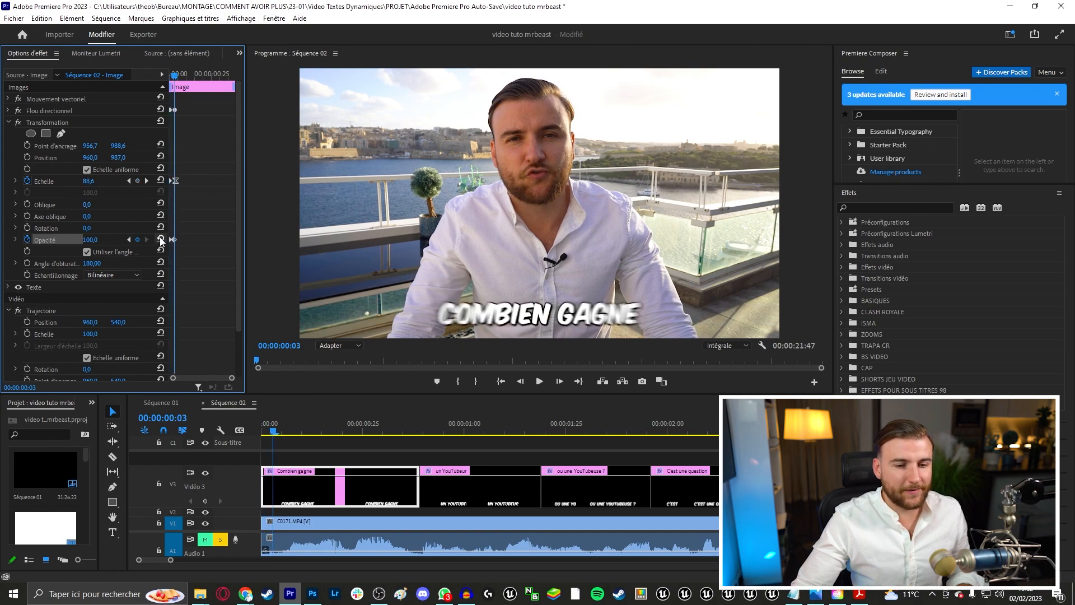
left_click(271, 433)
left_click_drag(270, 431, 283, 437)
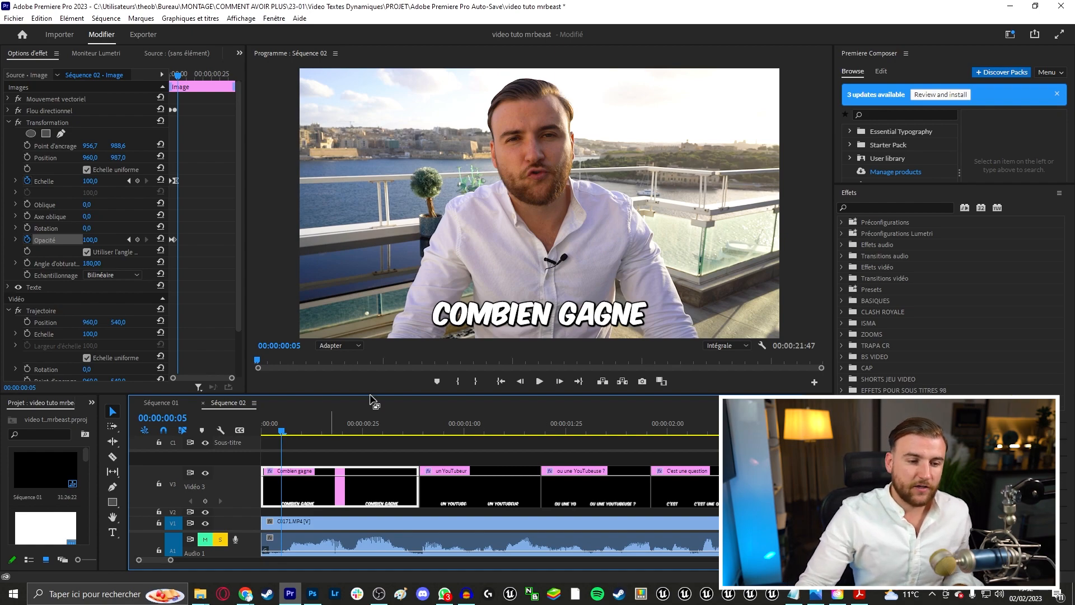
Enlarge the timeline area and copy the animated "Combien gagne" caption.
left_click_drag(381, 393, 381, 354)
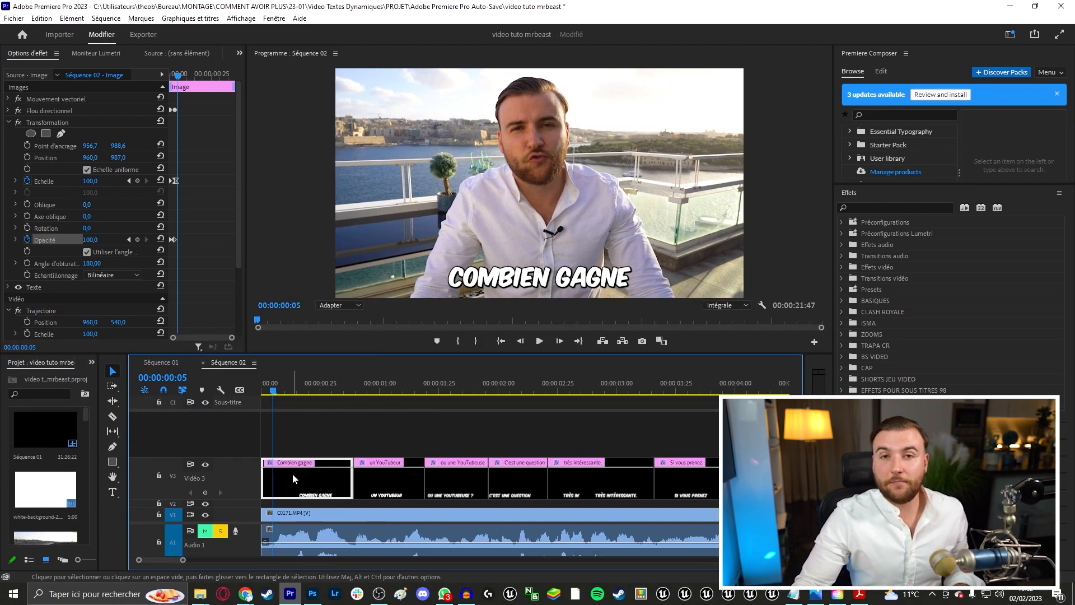
key("minus")
left_click(299, 452)
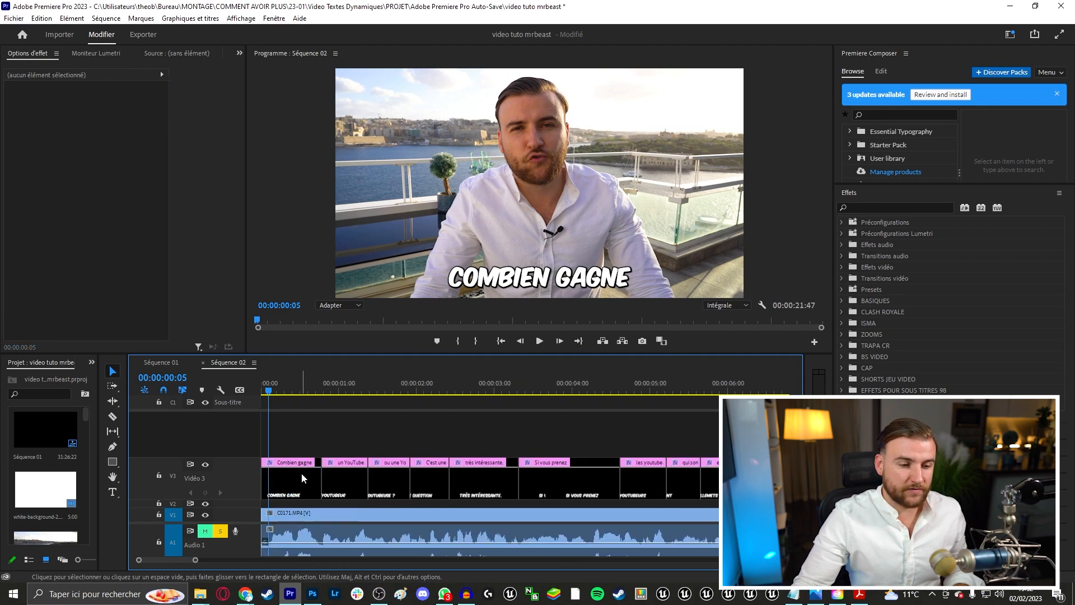
left_click(302, 472)
left_click(302, 447)
Paste the copied attributes, including Transformation and Flou directionnel, onto all captions after "Combien gagne" with attribute timing adjusted.
left_click_drag(286, 431, 319, 486)
key("minus")
left_click_drag(767, 445, 285, 476)
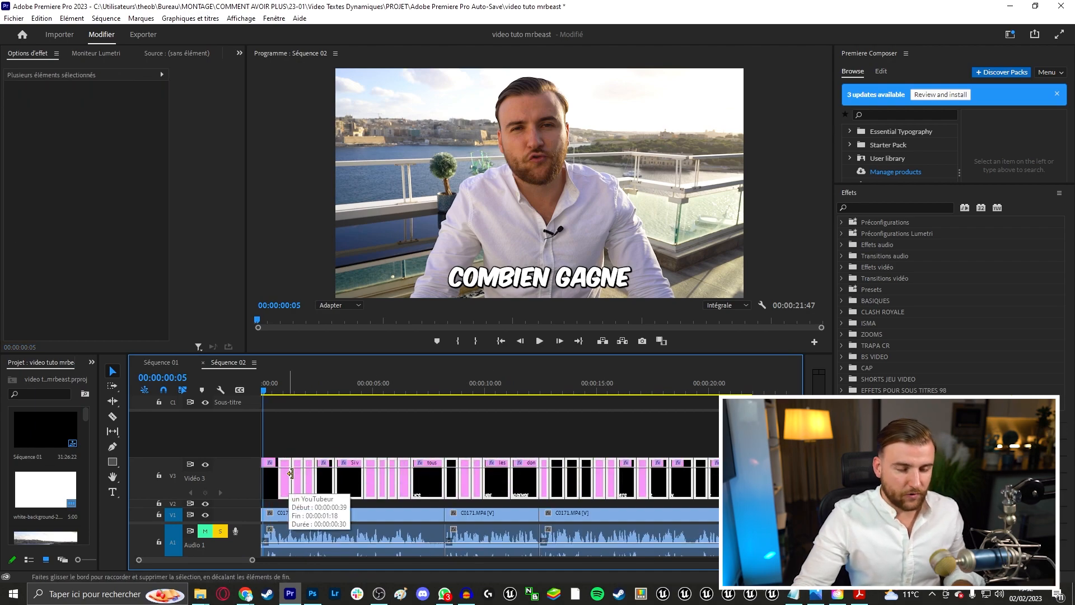
key("ctrl+alt+v")
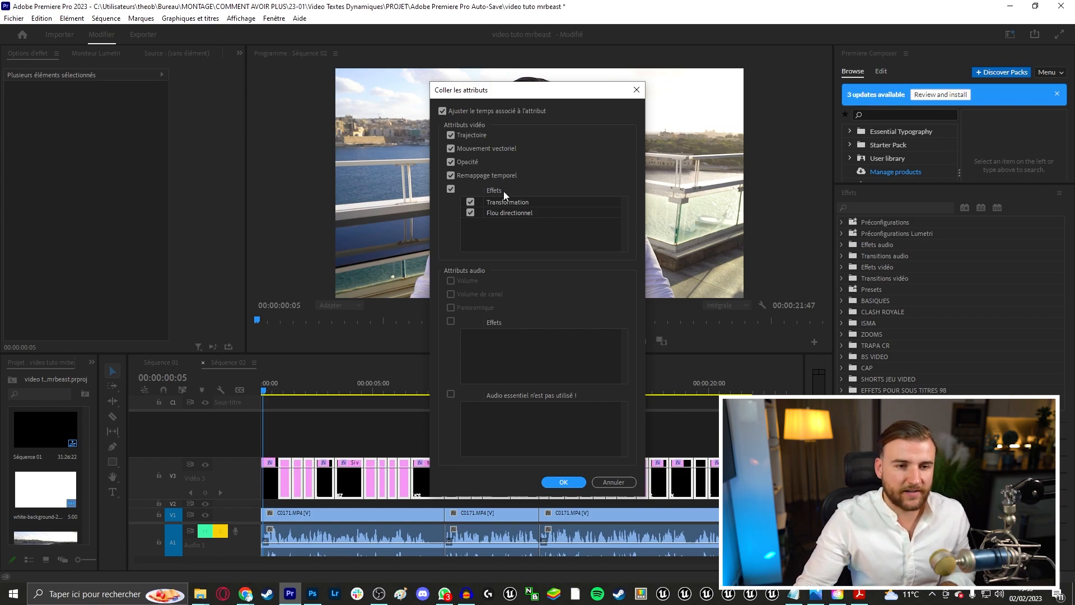
left_click(573, 483)
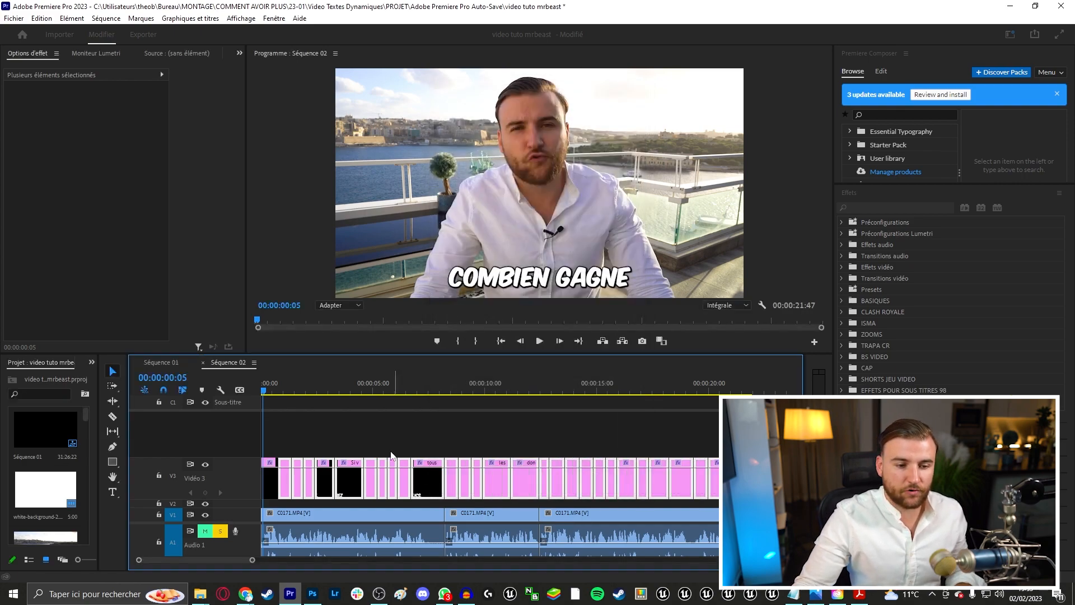